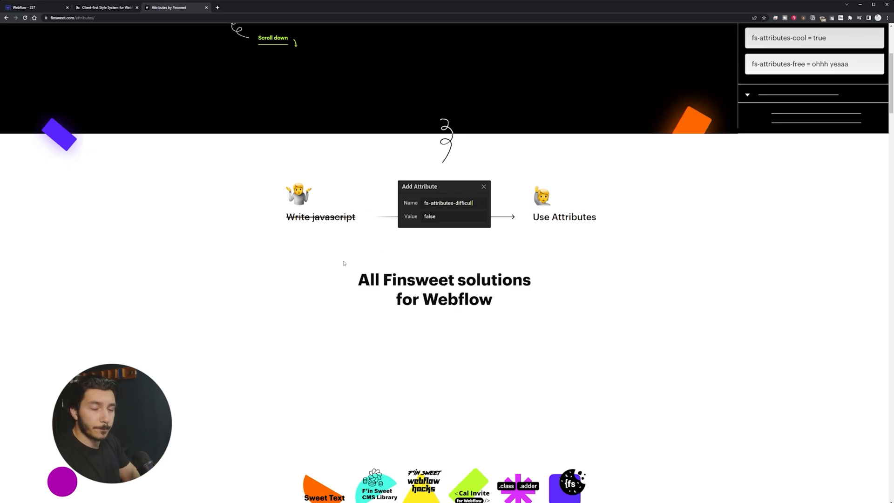
# Step: Scroll through the Finsweet Attributes homepage and return to the top
pyautogui.scroll(-8, 371, 256)
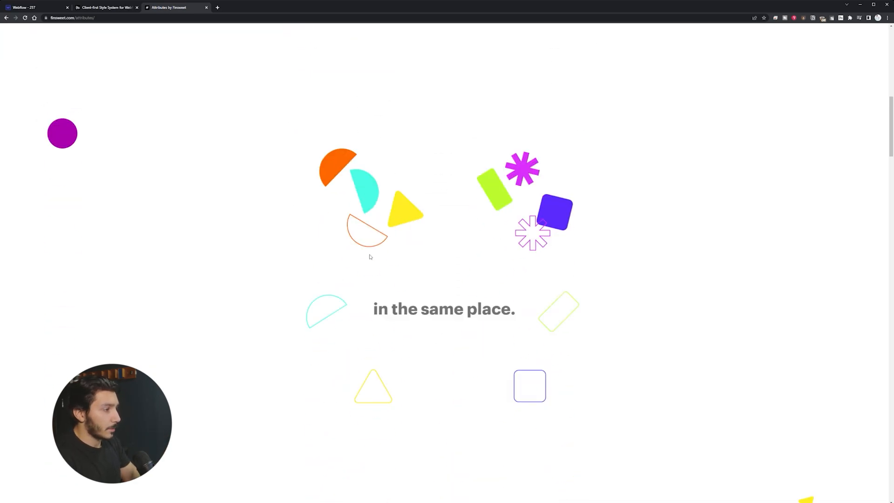
pyautogui.scroll(-5, 306, 227)
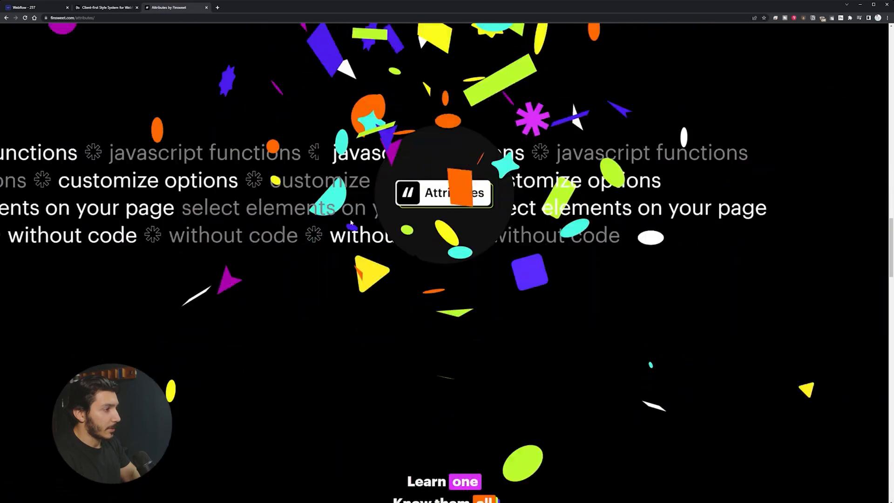
pyautogui.scroll(-4, 505, 161)
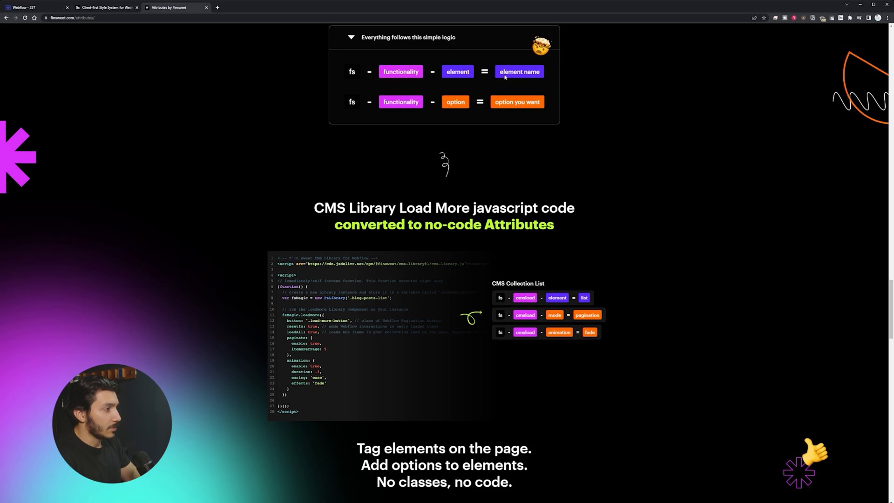
pyautogui.scroll(1, 411, 182)
pyautogui.scroll(-2, 317, 319)
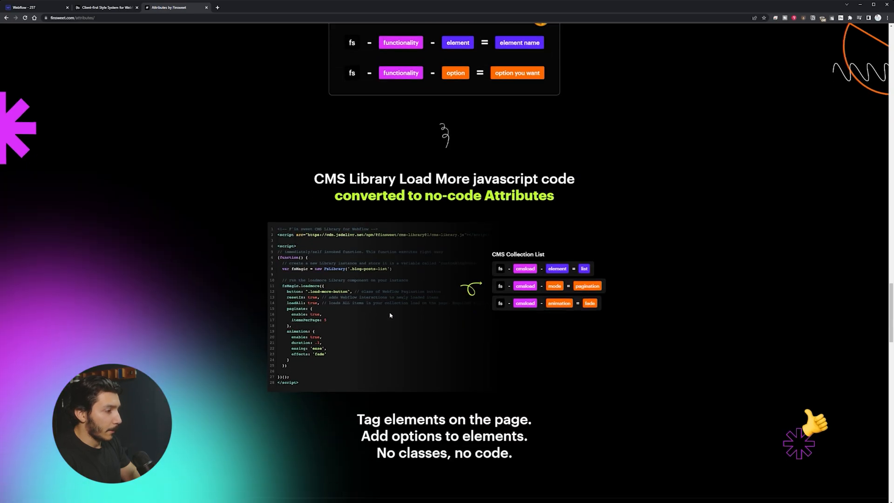
pyautogui.scroll(-9, 324, 310)
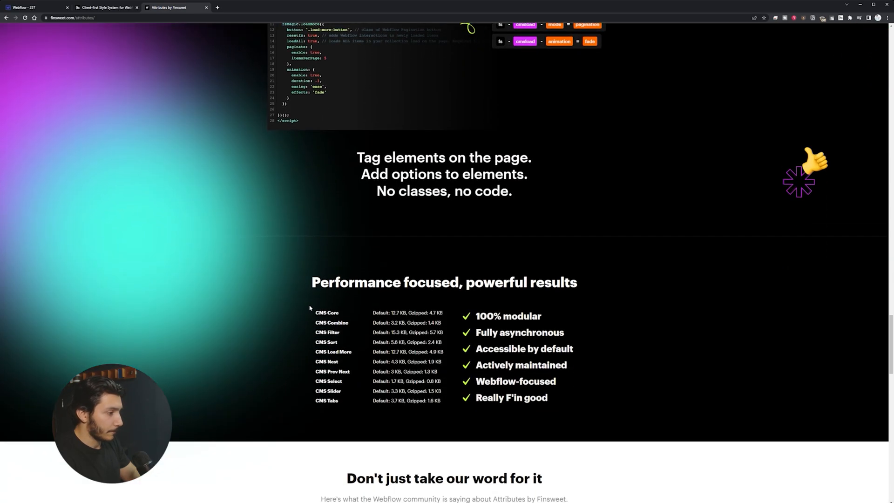
pyautogui.press('Home')
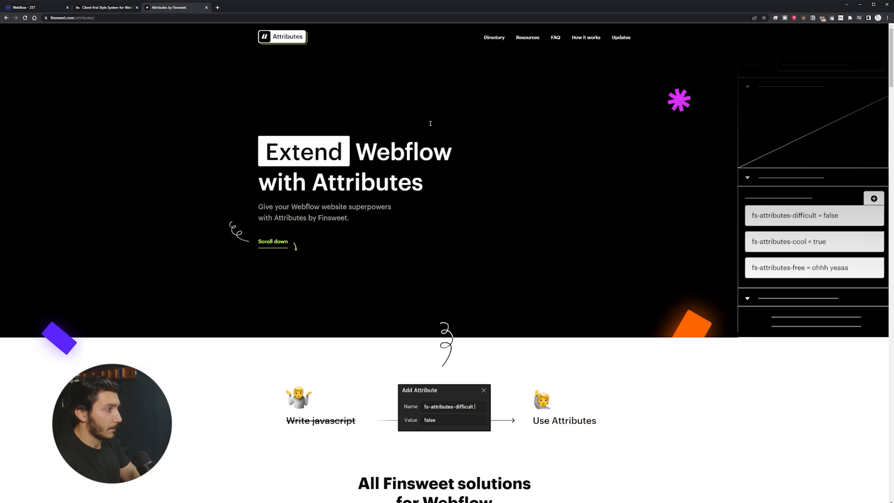
# Step: Open the CMS Filter page from the Attributes Directory
pyautogui.click(499, 40)
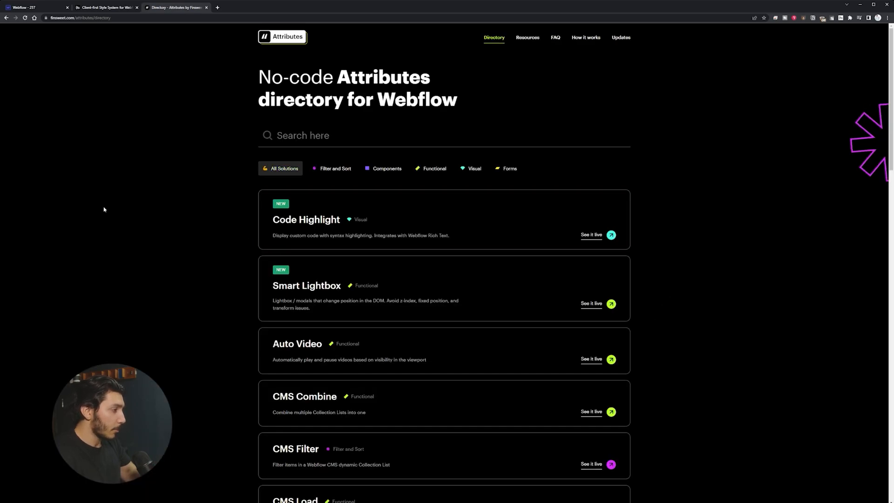
pyautogui.scroll(-1, 326, 224)
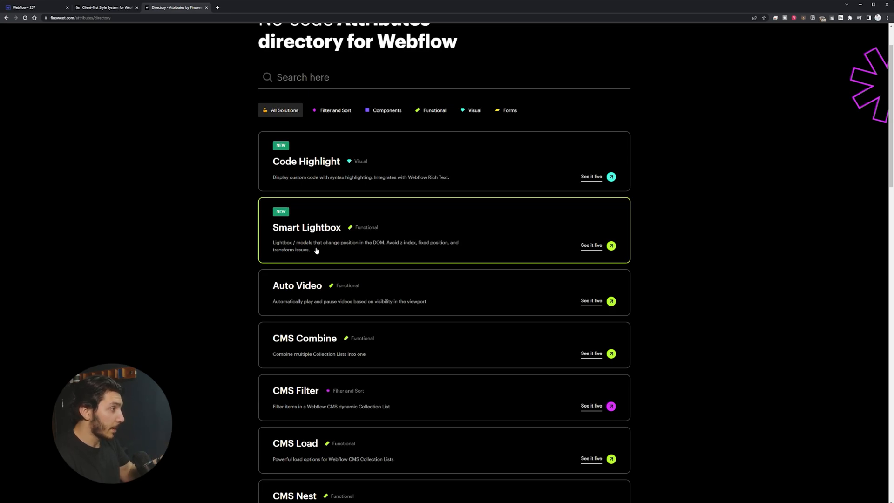
pyautogui.scroll(-6, 316, 237)
pyautogui.scroll(2, 345, 221)
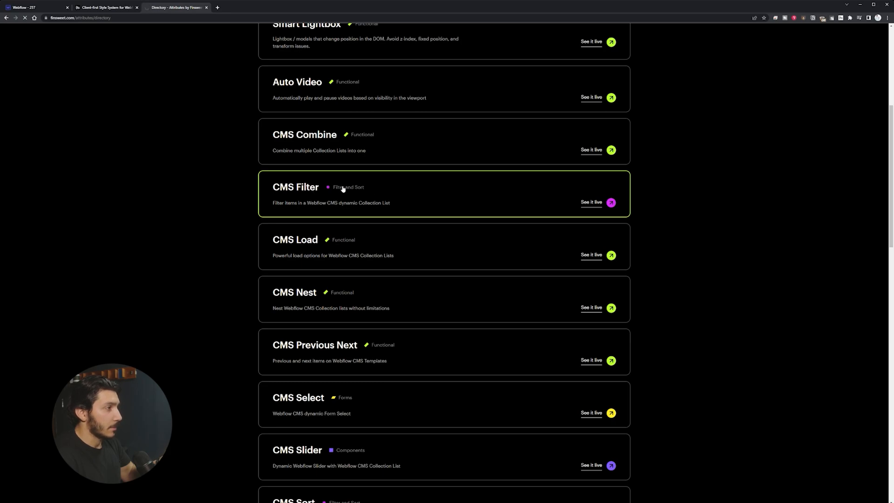
pyautogui.click(586, 204)
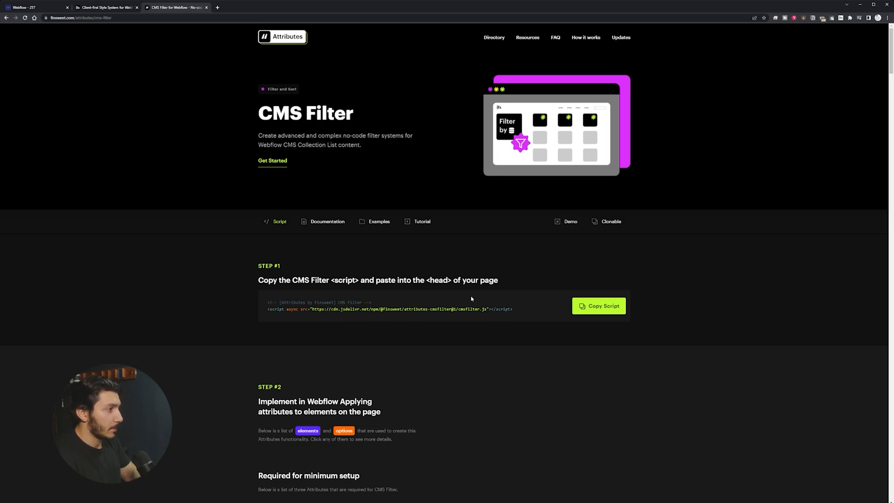
pyautogui.scroll(-7, 345, 327)
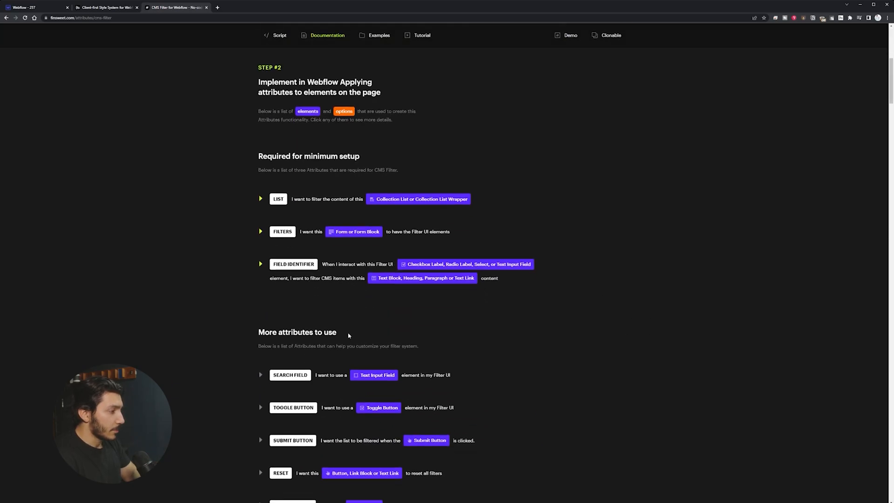
pyautogui.scroll(4, 374, 287)
pyautogui.scroll(2, 374, 286)
pyautogui.click(418, 135)
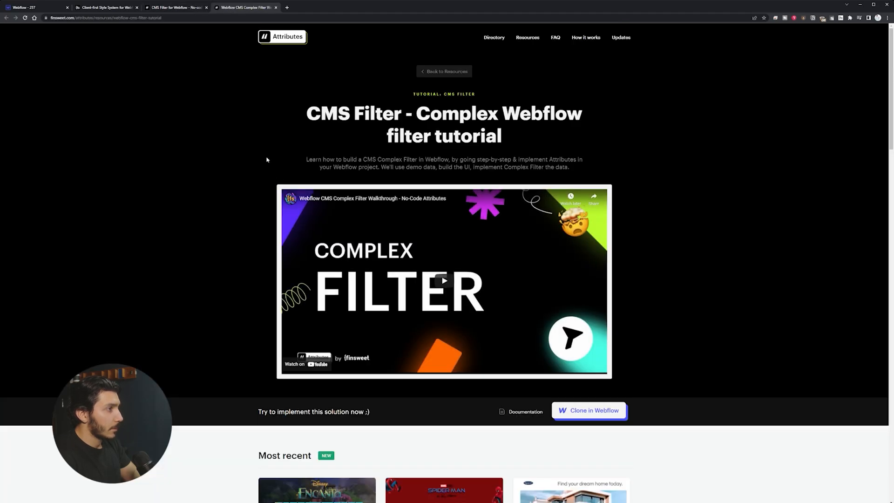
pyautogui.click(276, 7)
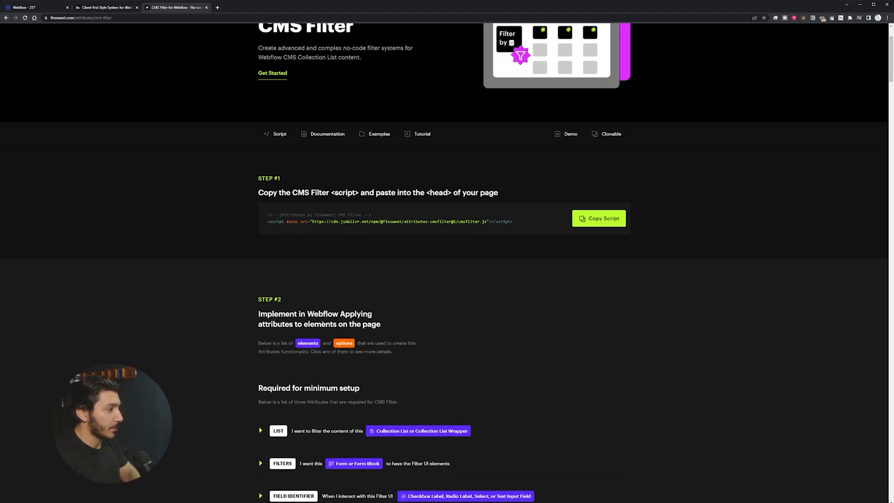
pyautogui.scroll(-2, 325, 324)
pyautogui.scroll(-2, 238, 383)
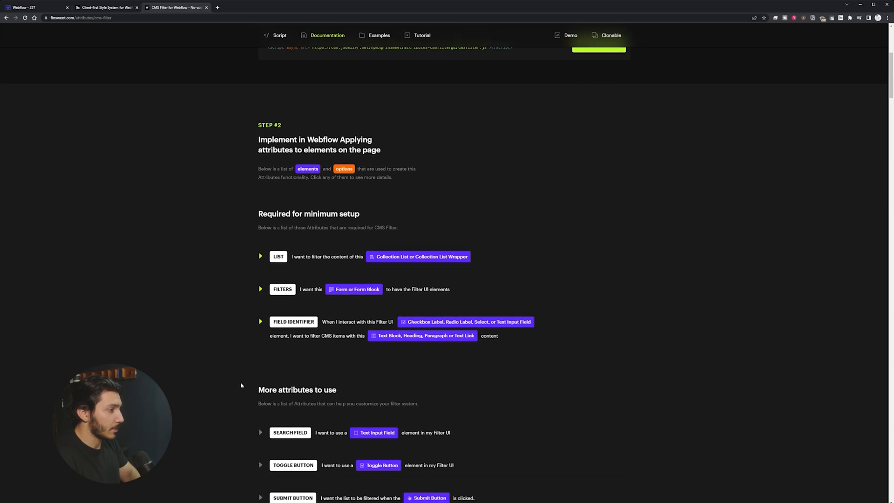
pyautogui.scroll(-7, 237, 383)
pyautogui.scroll(5, 261, 339)
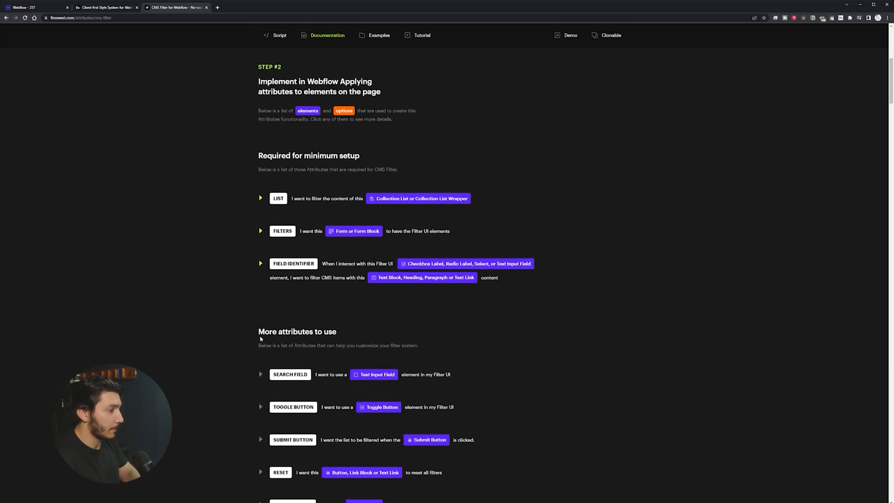
pyautogui.scroll(6, 260, 339)
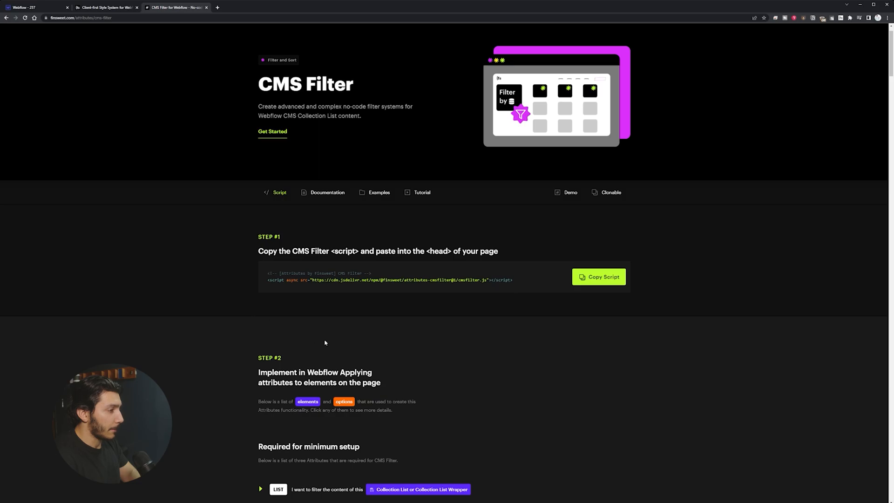
pyautogui.scroll(-8, 328, 343)
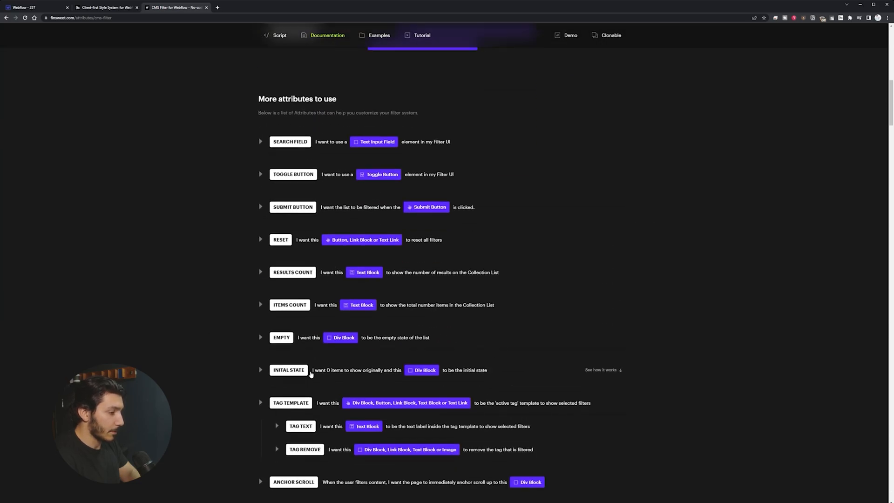
pyautogui.scroll(8, 310, 374)
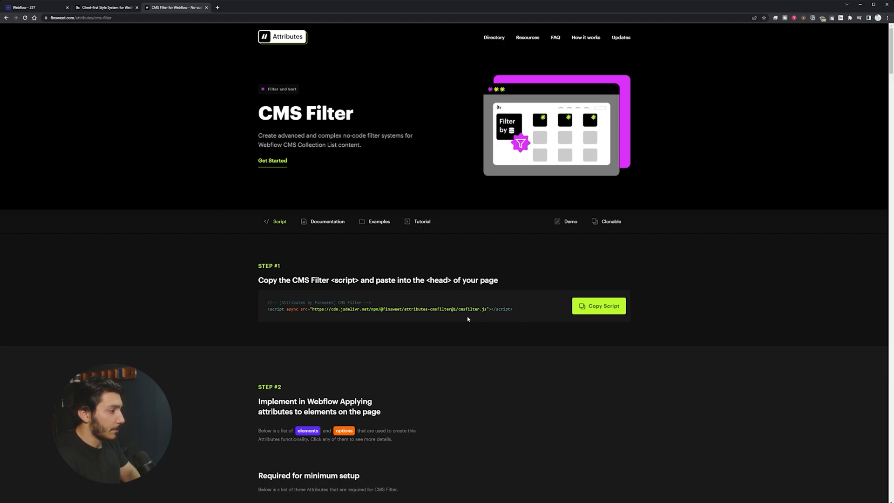
# Step: Copy the CMS Filter script and select the form above the project cards in Webflow
pyautogui.click(599, 306)
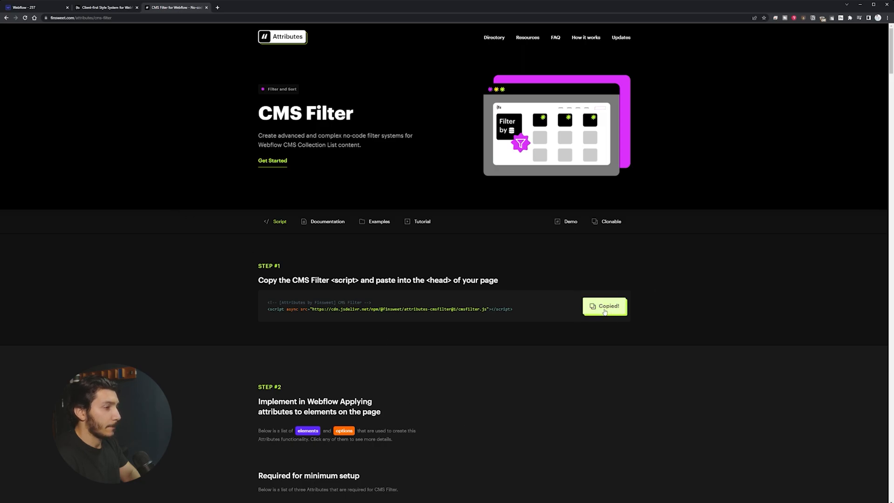
pyautogui.hotkey('ctrl', '1')
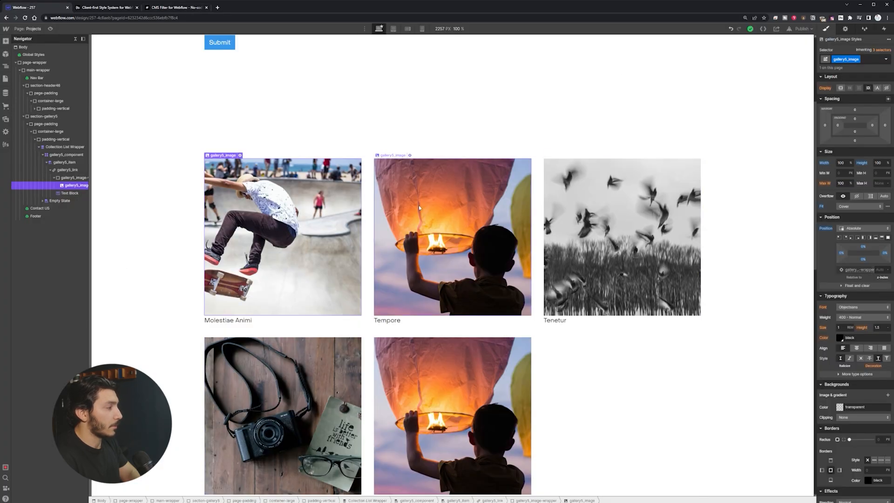
pyautogui.scroll(4, 457, 228)
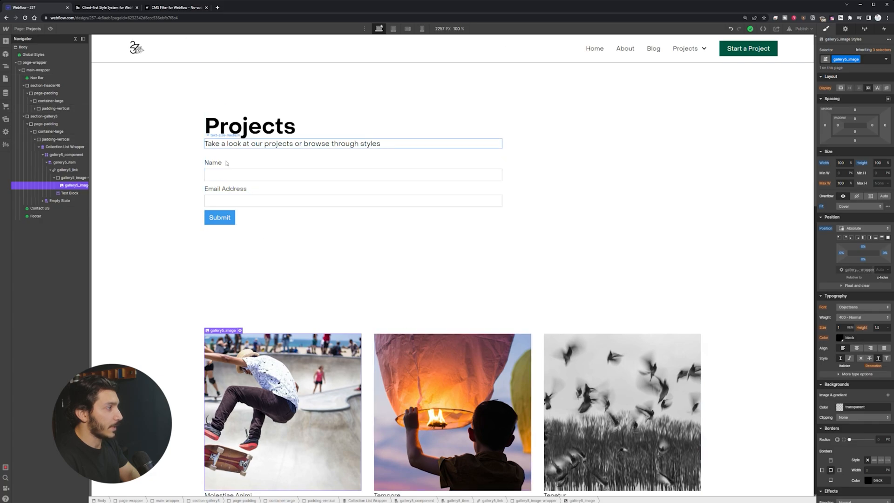
pyautogui.click(265, 184)
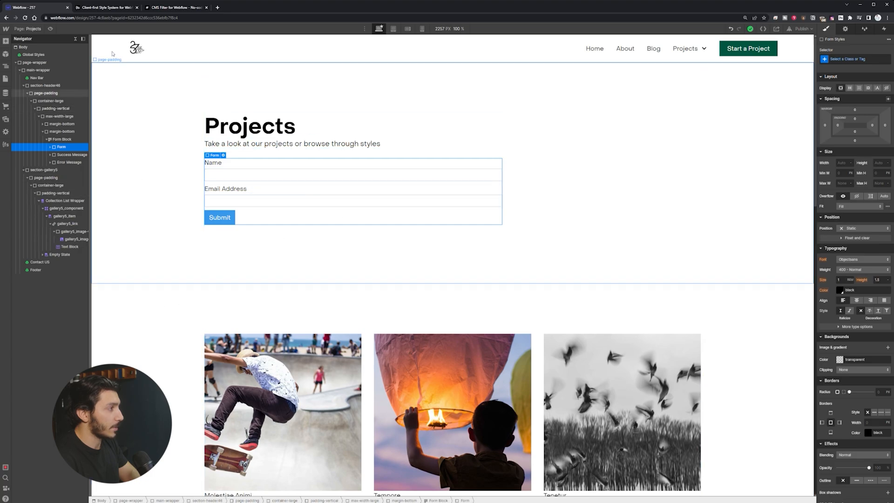
# Step: Open the CMS Filter documentation and expand the FIELD IDENTIFIER attribute details
pyautogui.click(177, 7)
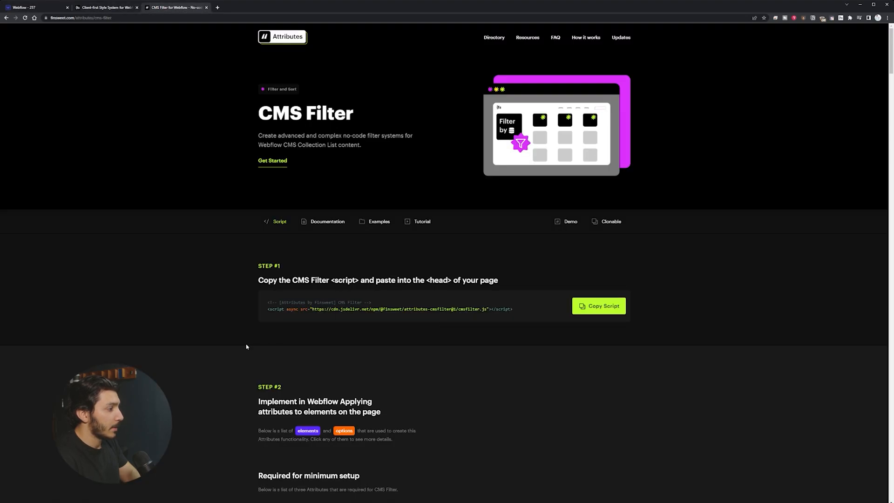
pyautogui.click(327, 222)
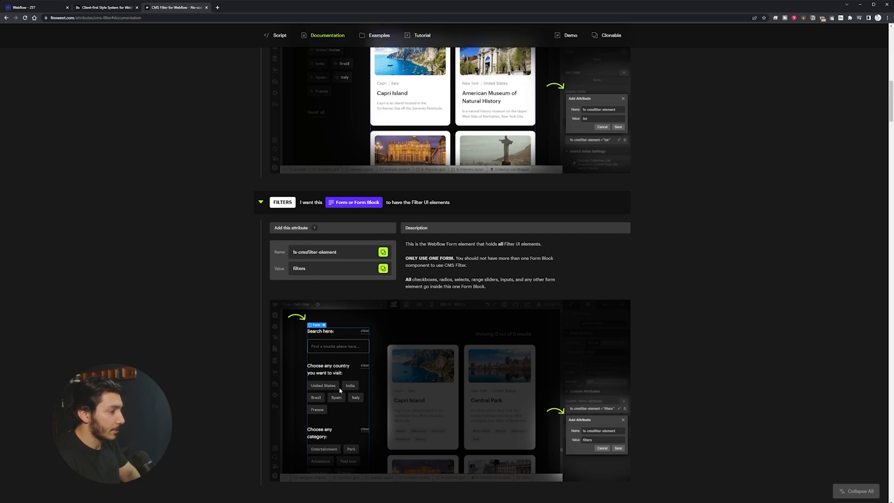
pyautogui.scroll(-3, 342, 429)
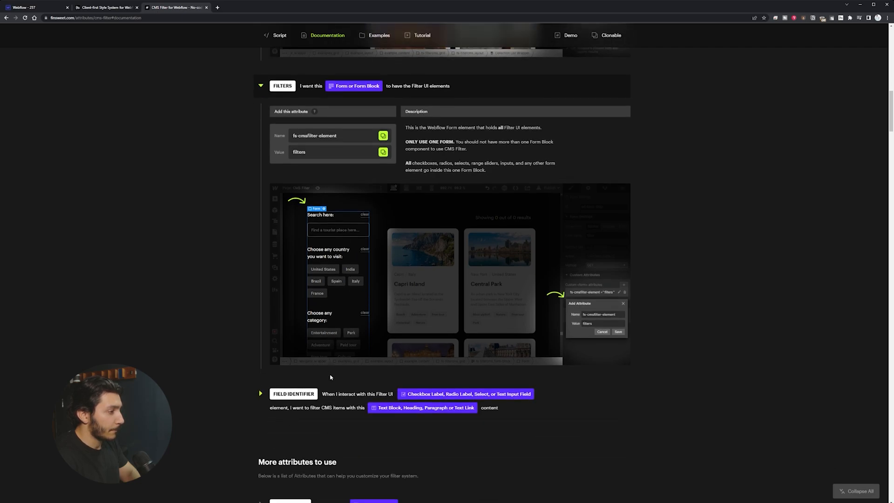
pyautogui.click(262, 394)
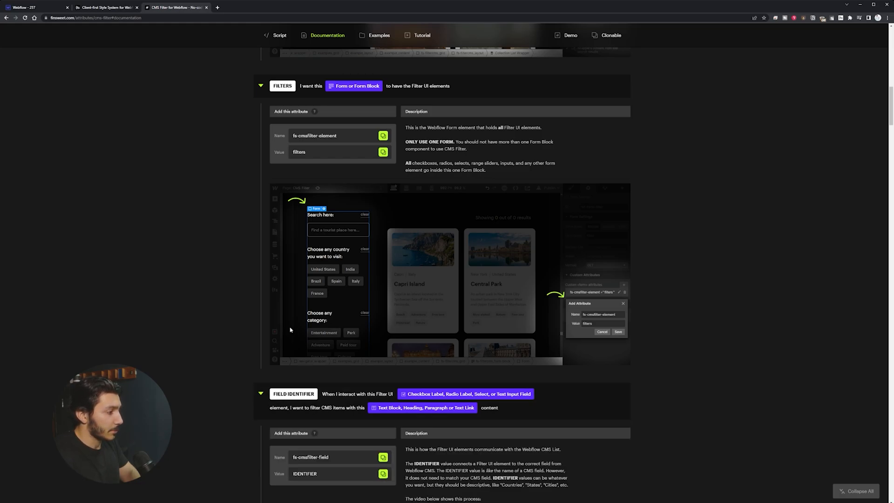
pyautogui.click(36, 7)
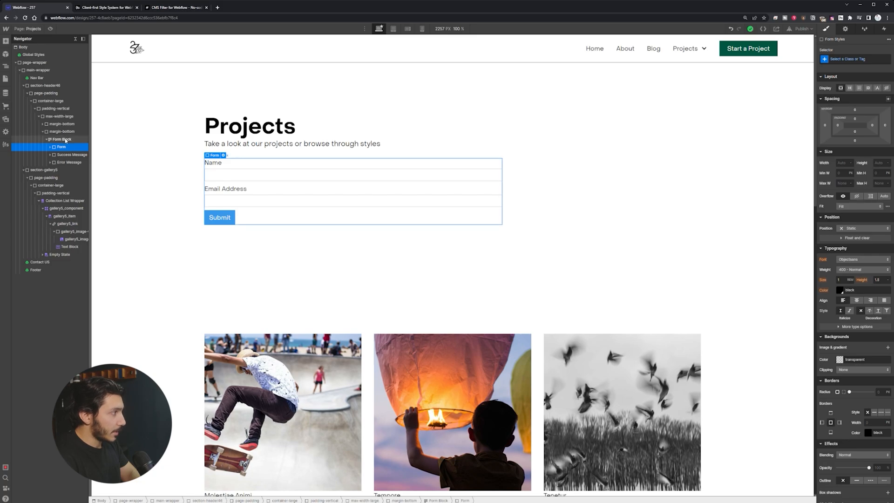
# Step: Select the Form Block and create the class project-filtering_component on it
pyautogui.click(65, 139)
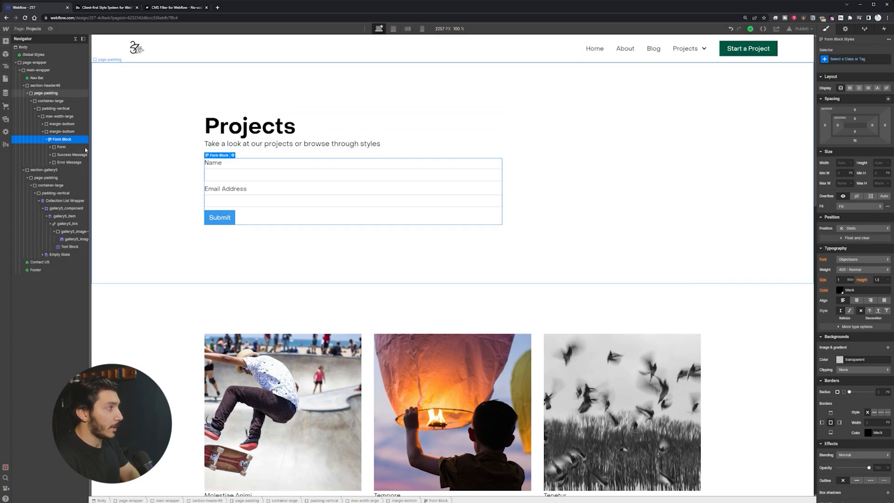
pyautogui.click(869, 55)
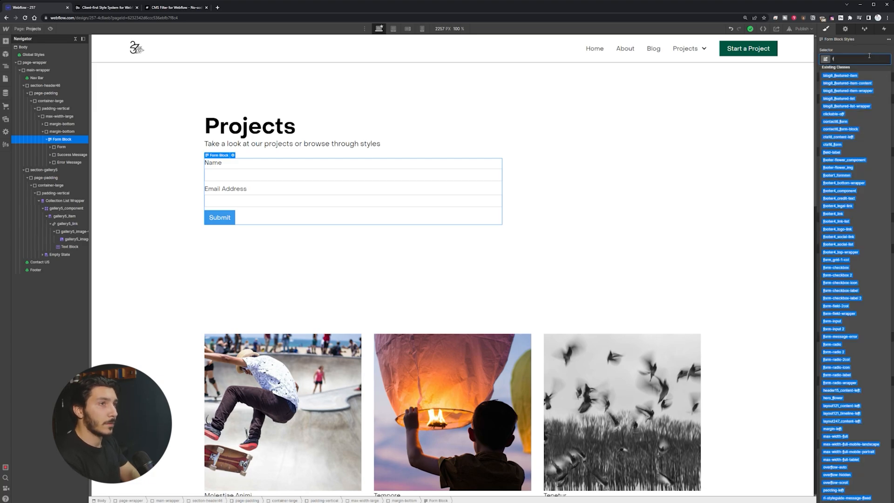
pyautogui.write('filte')
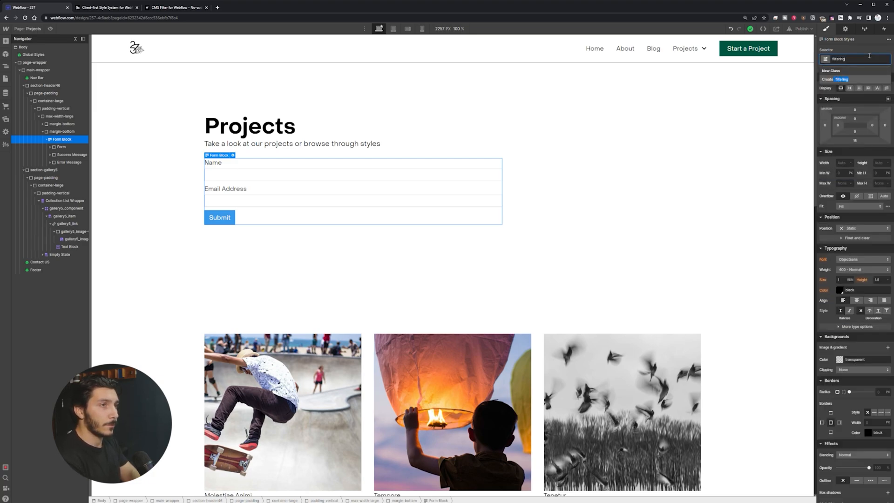
pyautogui.write('rin')
pyautogui.press('BackSpace')
pyautogui.press('BackSpace')
pyautogui.press('BackSpace')
pyautogui.press('BackSpace')
pyautogui.press('BackSpace')
pyautogui.press('BackSpace')
pyautogui.press('BackSpace')
pyautogui.press('BackSpace')
pyautogui.write('project-fi')
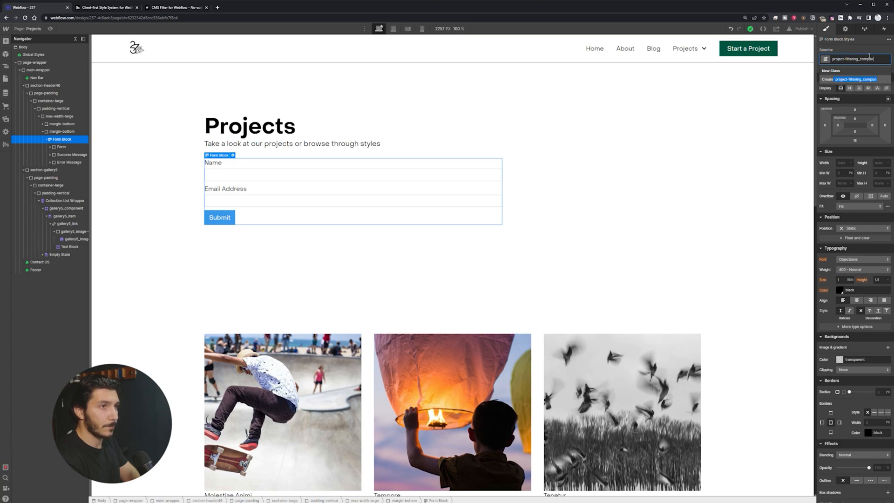
pyautogui.press('Return')
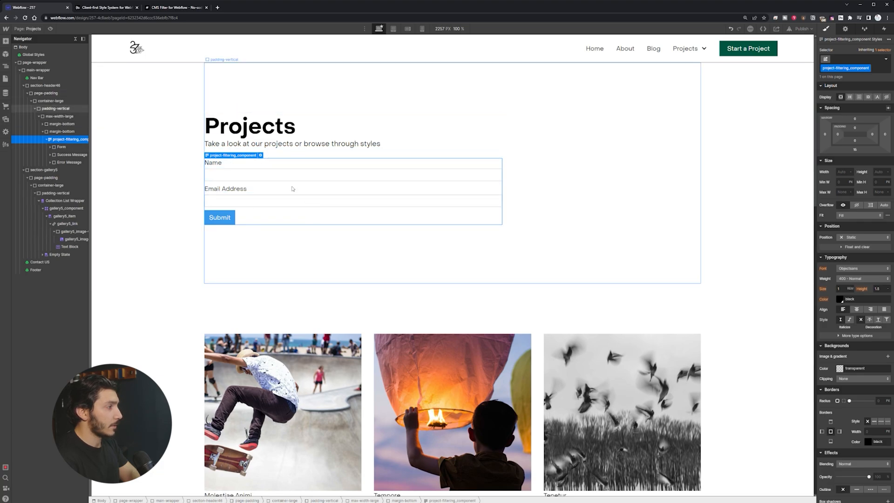
# Step: Give the form inside the Form Block the class project-filtering_wrap
pyautogui.click(73, 147)
pyautogui.click(856, 59)
pyautogui.write('project-filtering')
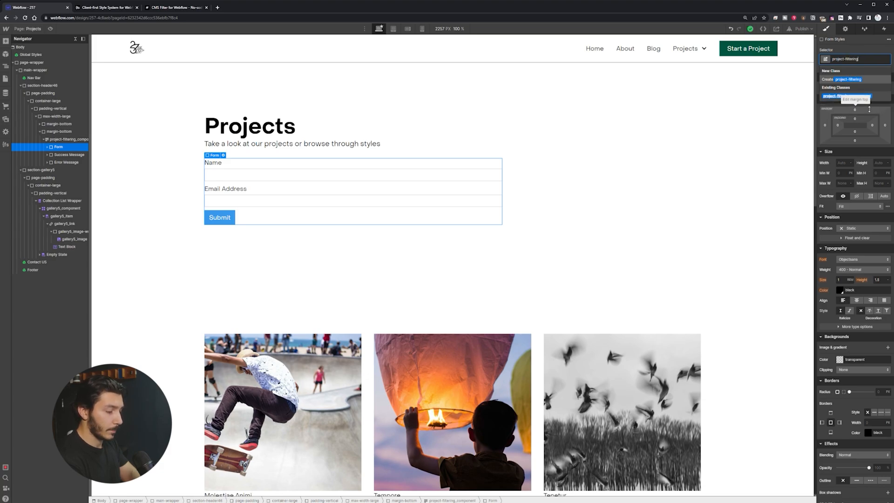
pyautogui.write(')')
pyautogui.press('BackSpace')
pyautogui.write('_wrap')
pyautogui.press('Return')
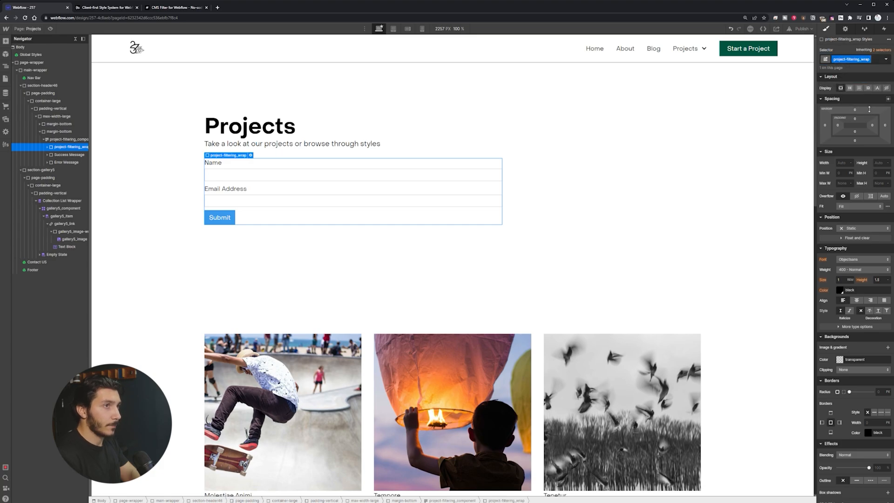
# Step: Expand the project-filtering_wrap form in the Navigator and select its Name field label
pyautogui.click(68, 155)
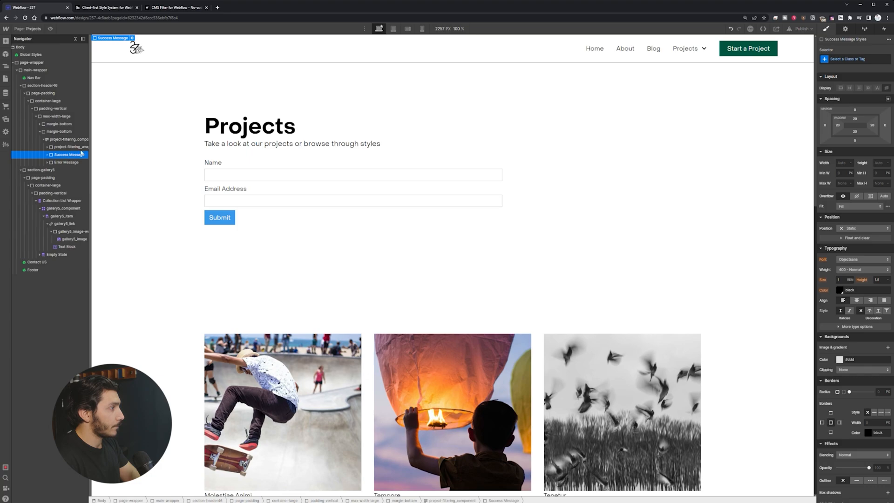
pyautogui.click(72, 148)
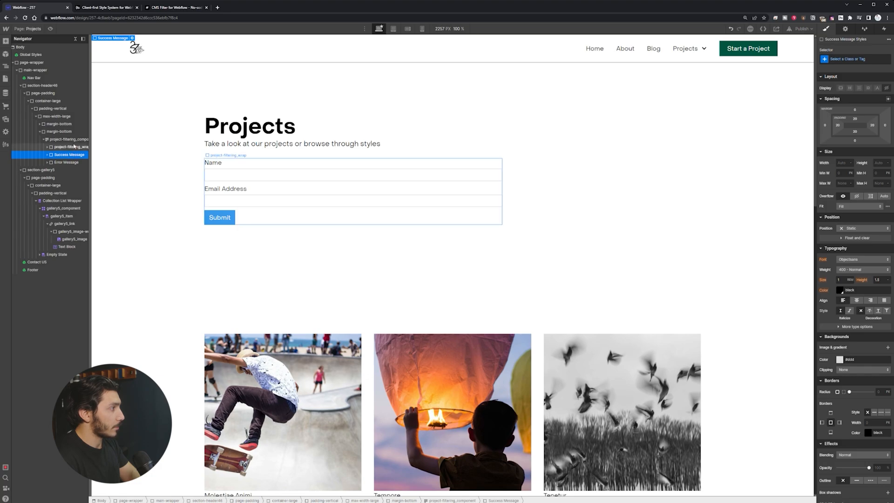
pyautogui.click(47, 147)
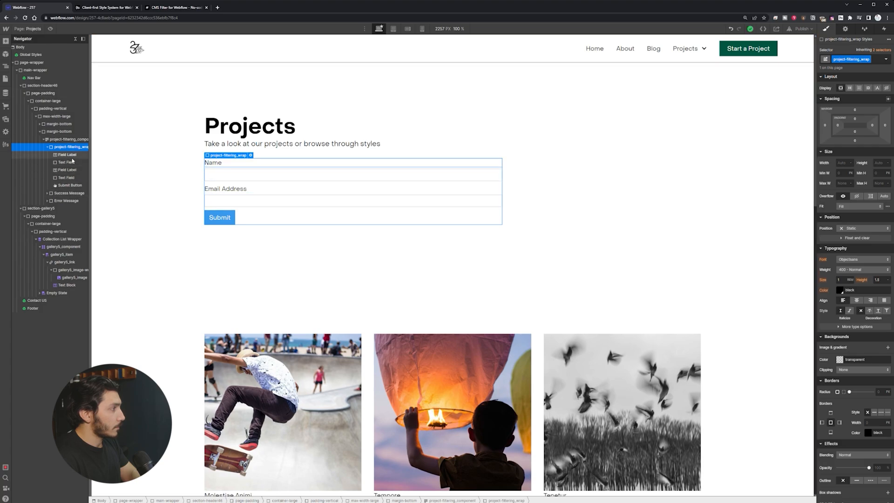
pyautogui.click(52, 155)
pyautogui.click(259, 185)
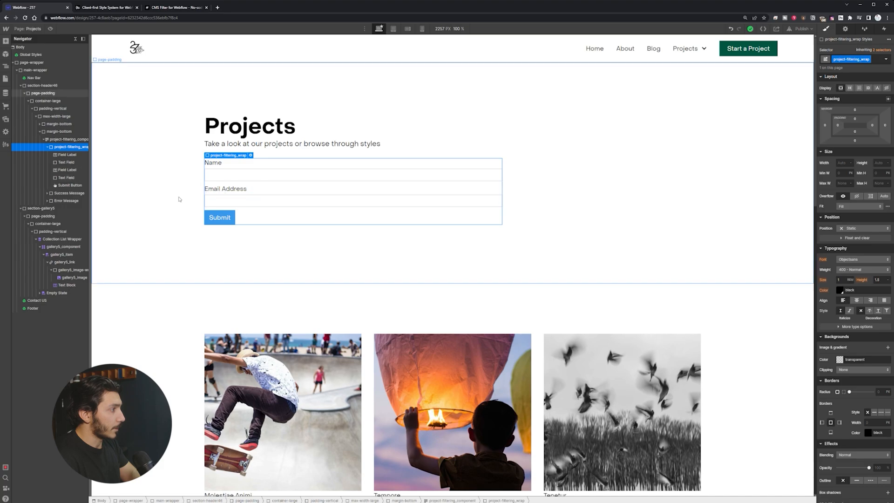
pyautogui.click(69, 155)
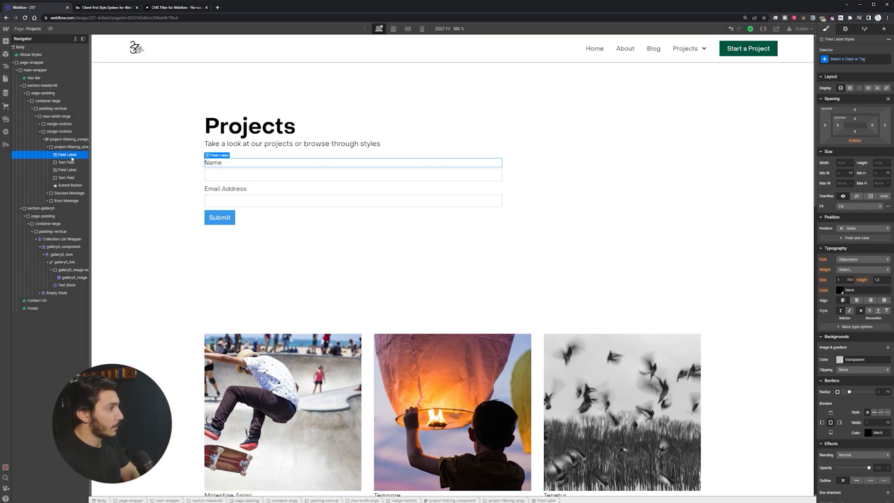
# Step: Delete the Name label, the name text field and the Email Address label
pyautogui.press('Delete')
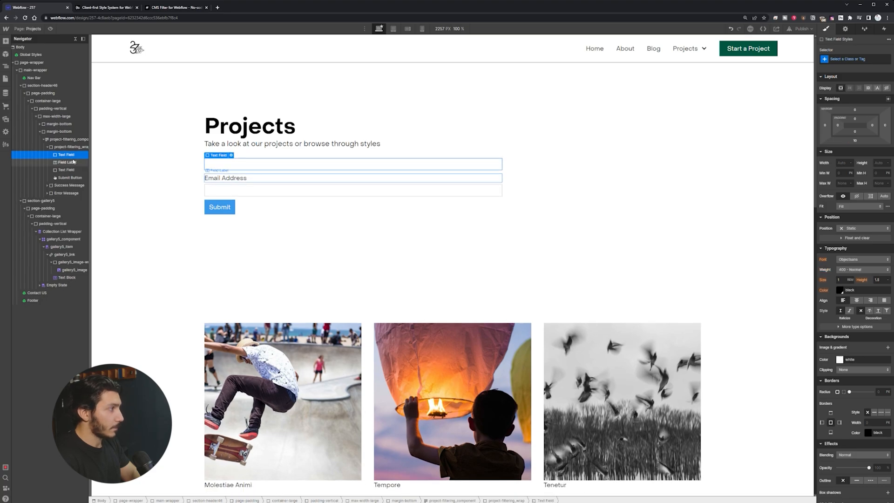
pyautogui.press('Delete')
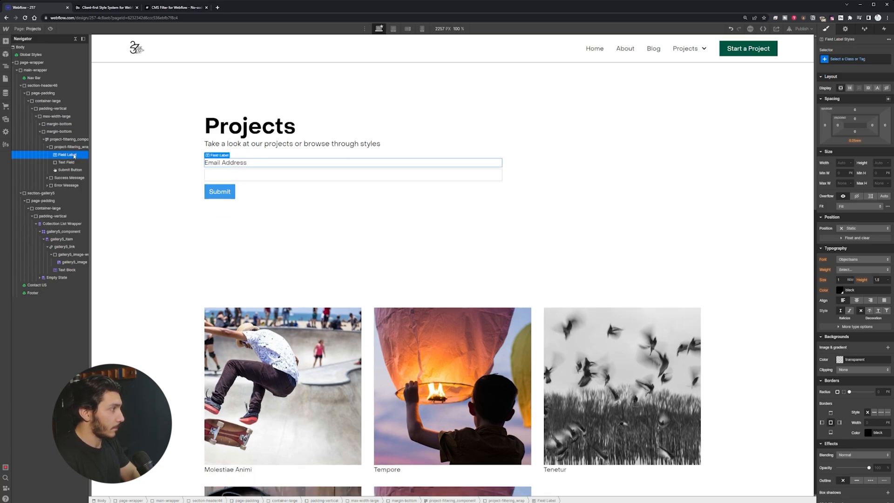
pyautogui.press('Delete')
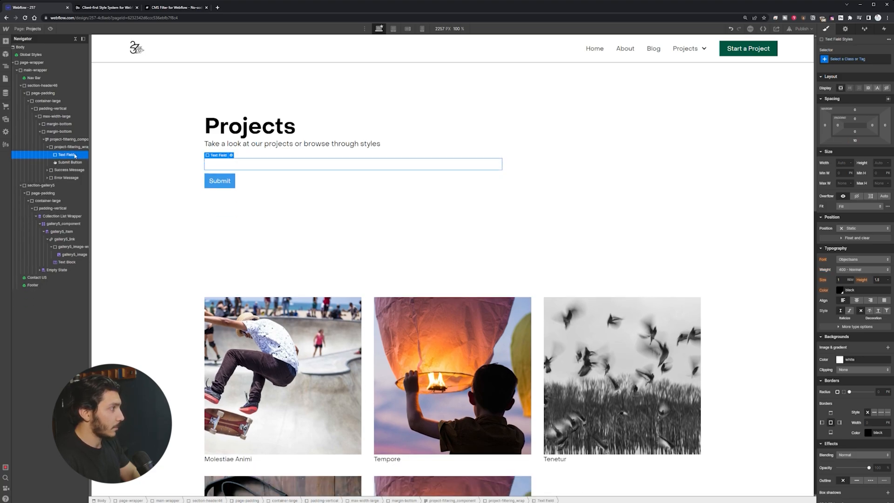
# Step: Delete the remaining email text field from the form
pyautogui.press('Delete')
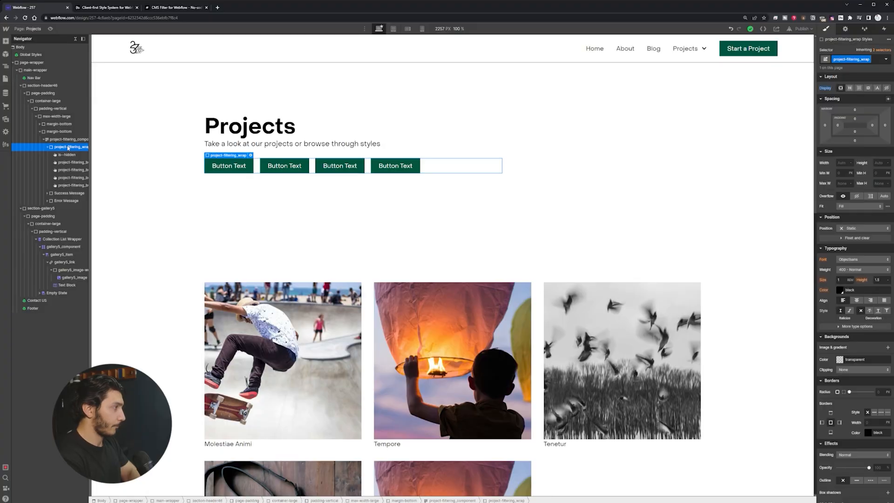
# Step: Insert a Collection List under the filter buttons via the element quick search
pyautogui.hotkey('ctrl', 'e')
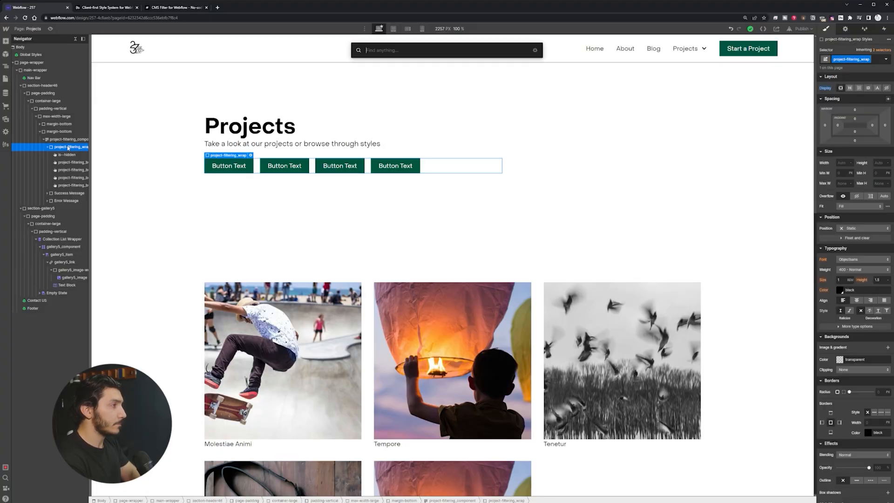
pyautogui.write('coll')
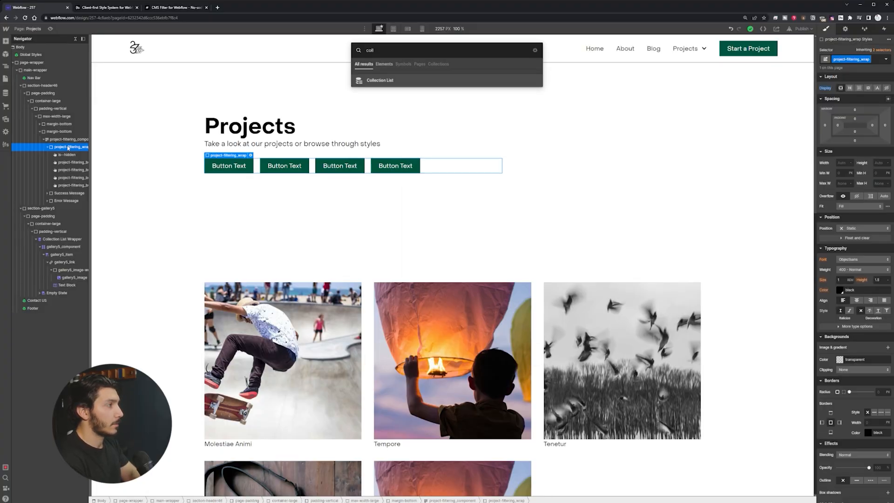
pyautogui.press('Return')
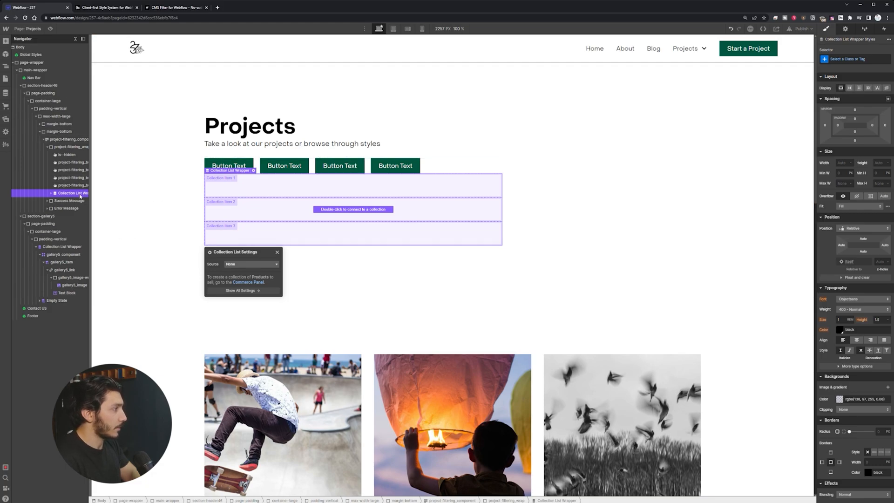
pyautogui.click(75, 148)
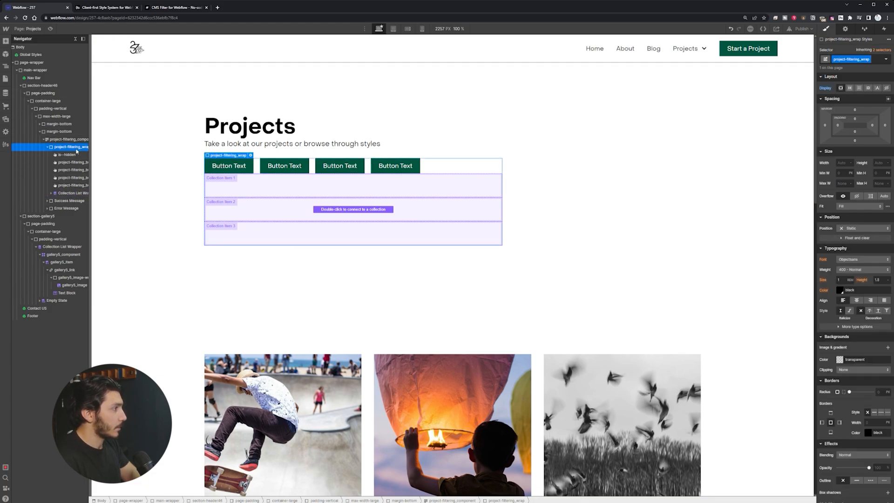
# Step: Give the Collection List Wrapper the class project-filtering_collection
pyautogui.click(281, 207)
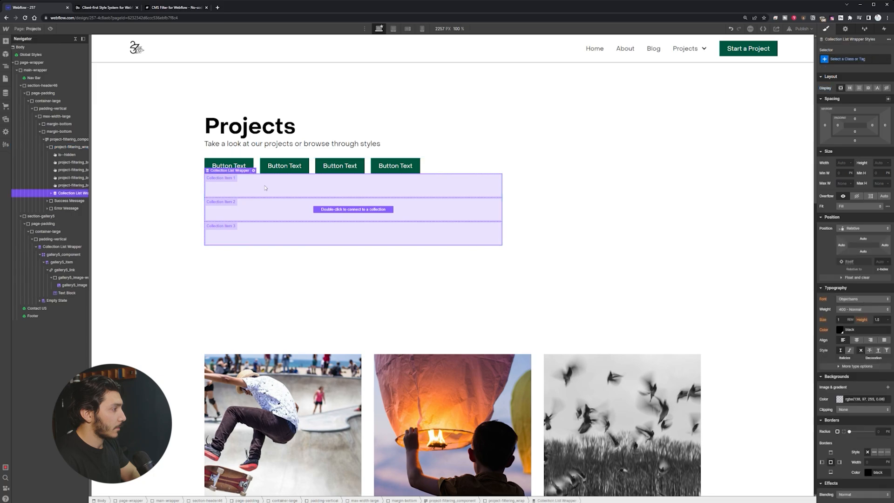
pyautogui.click(852, 59)
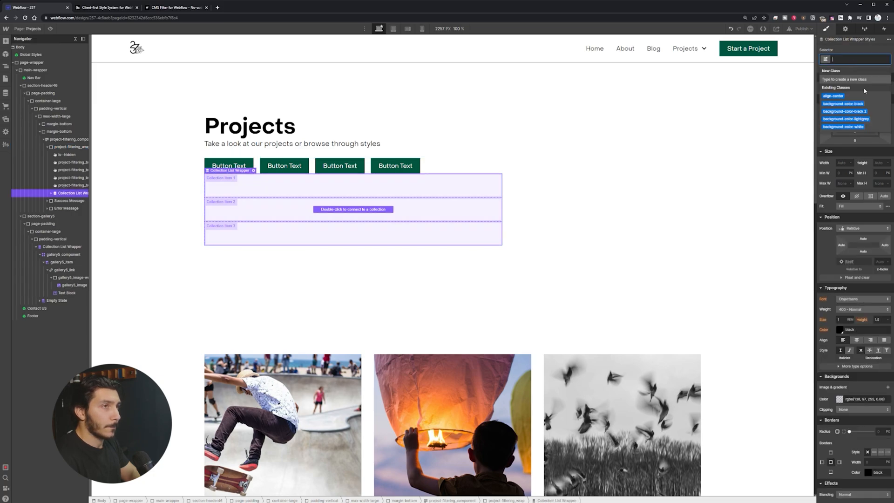
pyautogui.write('proj')
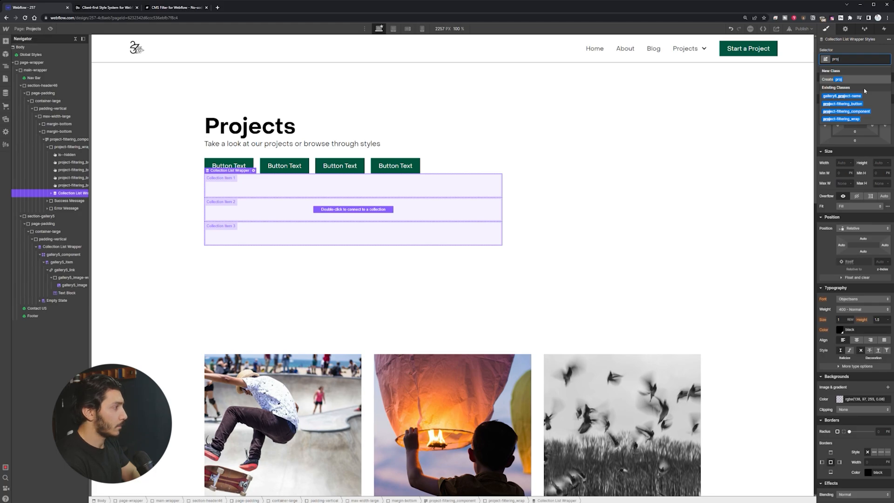
pyautogui.write('ect')
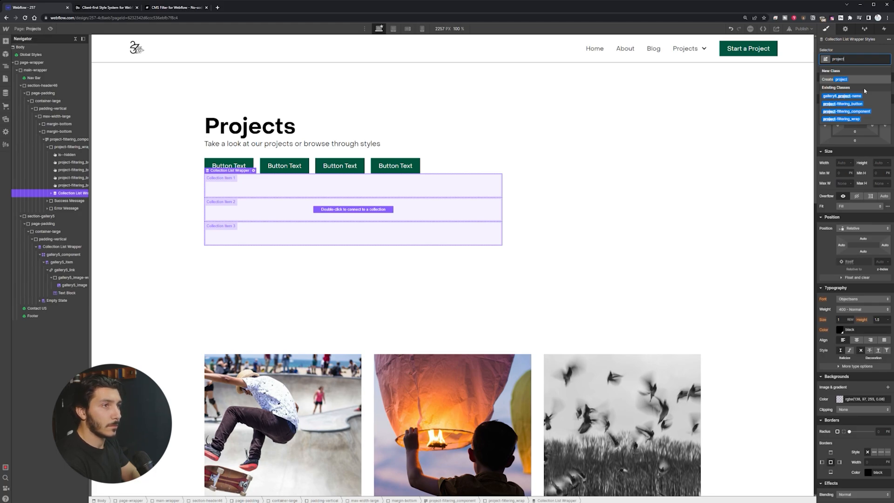
pyautogui.write('-fil')
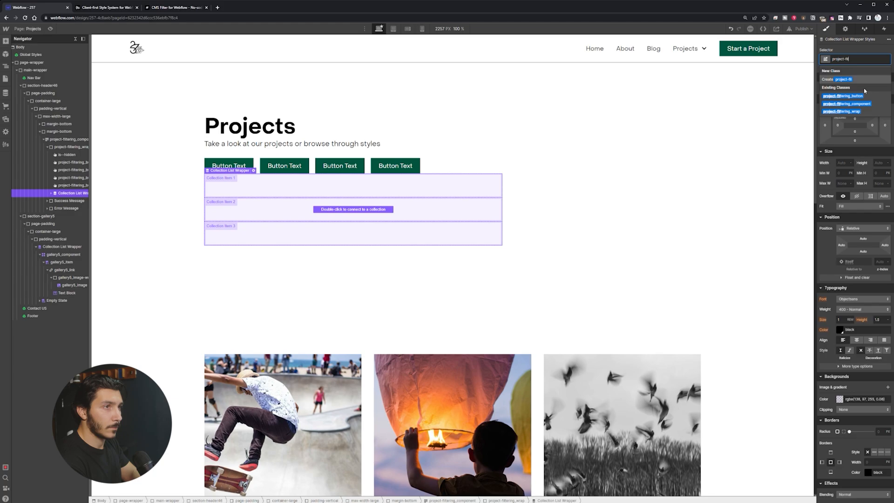
pyautogui.write('tering_collection')
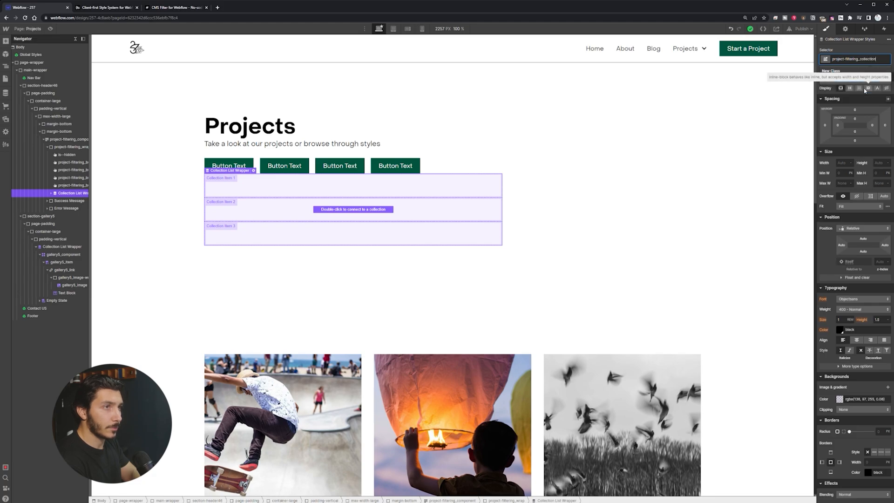
pyautogui.press('Return')
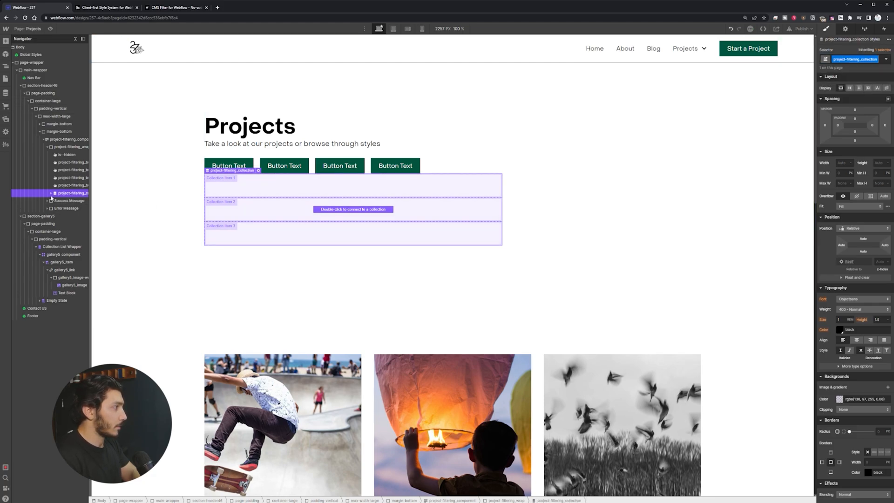
pyautogui.click(51, 193)
# Step: Connect the collection list to Categories and give its items the class project-filtering_filter
pyautogui.click(259, 171)
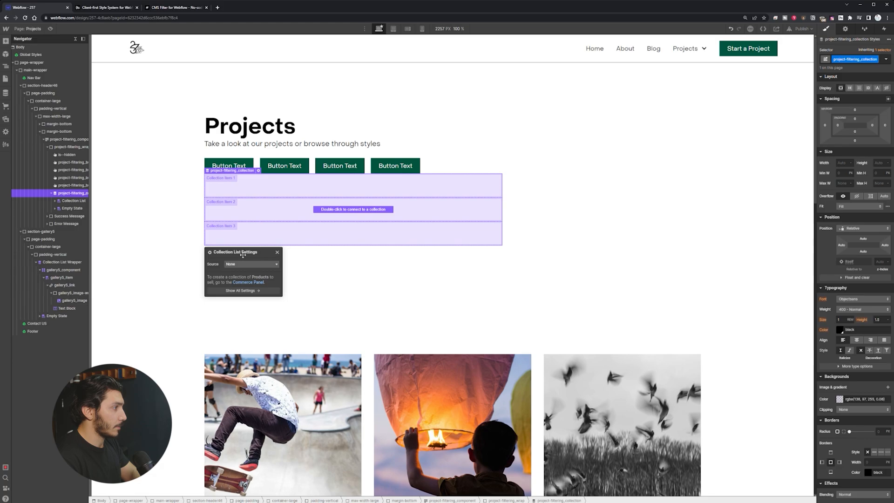
pyautogui.click(251, 264)
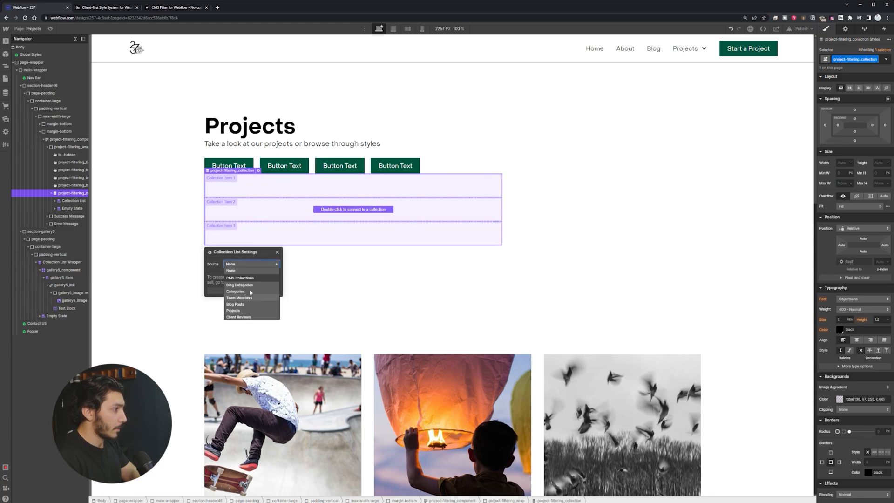
pyautogui.click(247, 292)
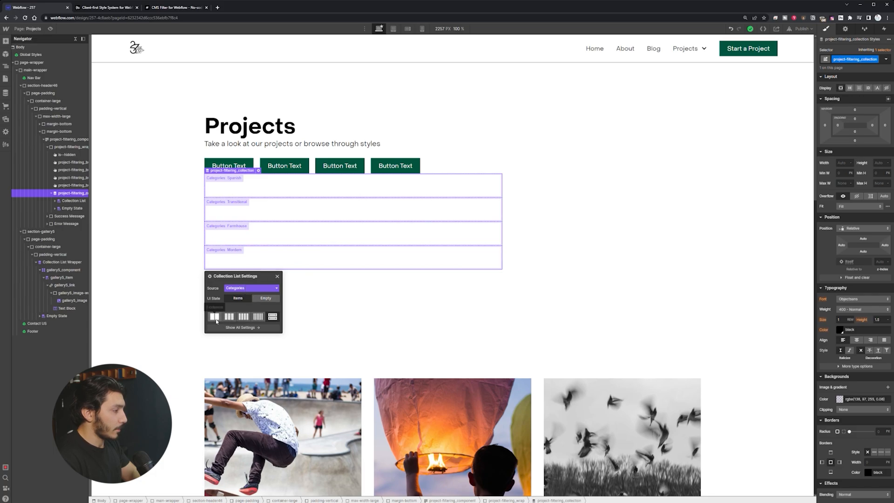
pyautogui.click(235, 183)
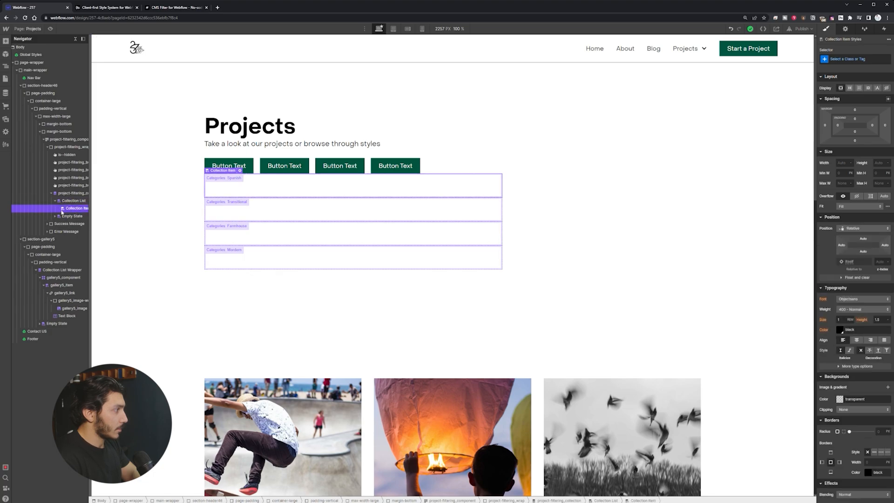
pyautogui.click(864, 60)
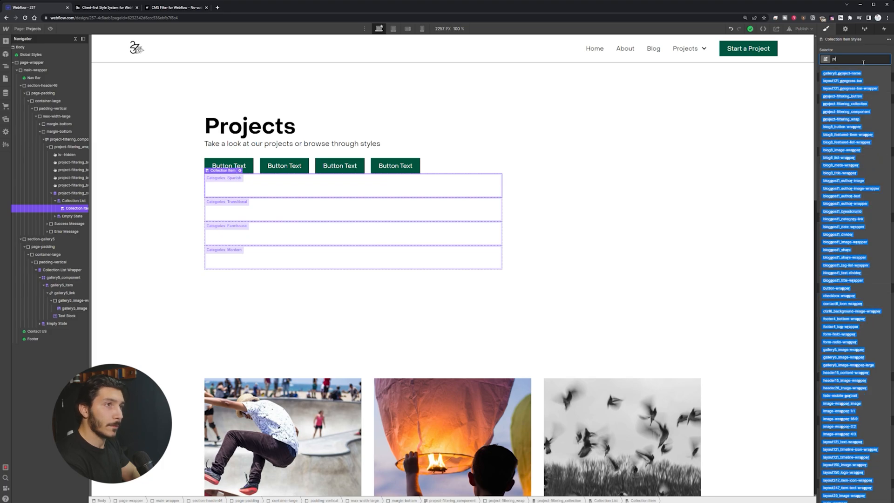
pyautogui.write('project-filter')
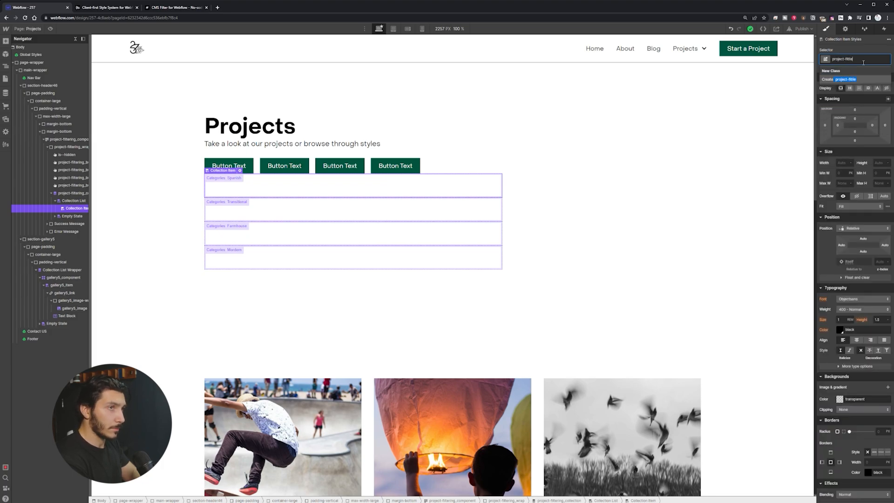
pyautogui.press('BackSpace')
pyautogui.press('BackSpace')
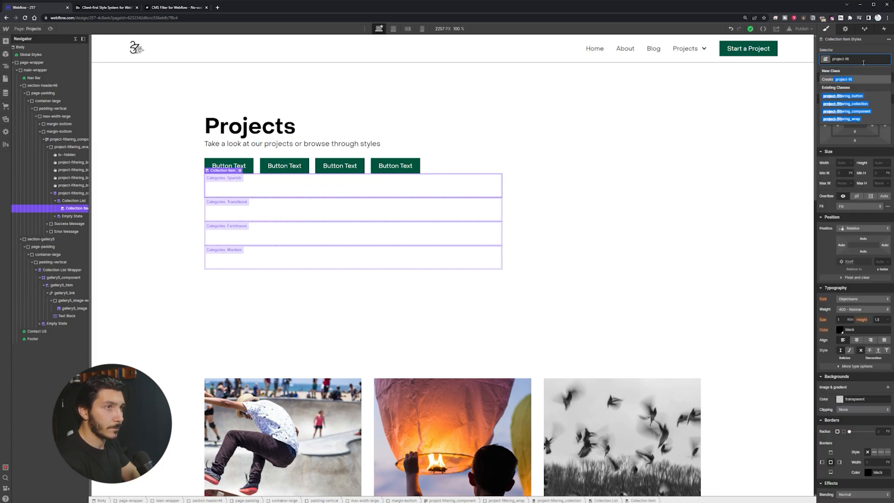
pyautogui.write('tering_fi')
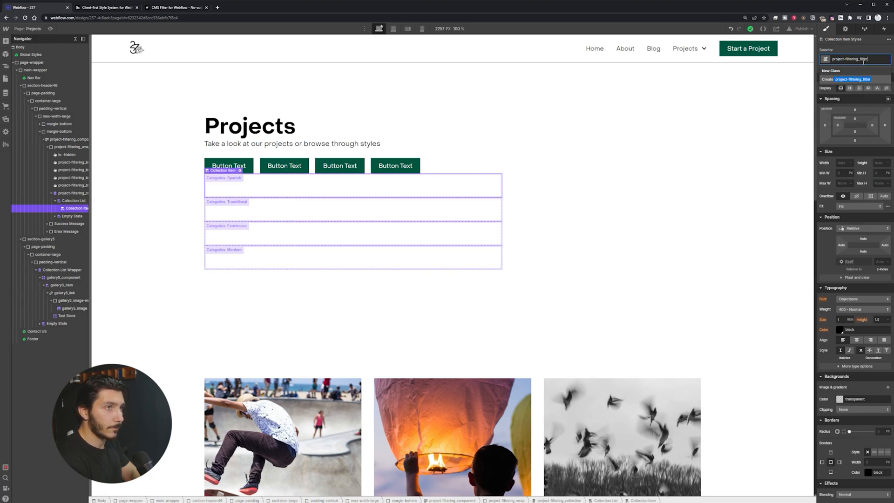
pyautogui.write('lter')
pyautogui.press('Return')
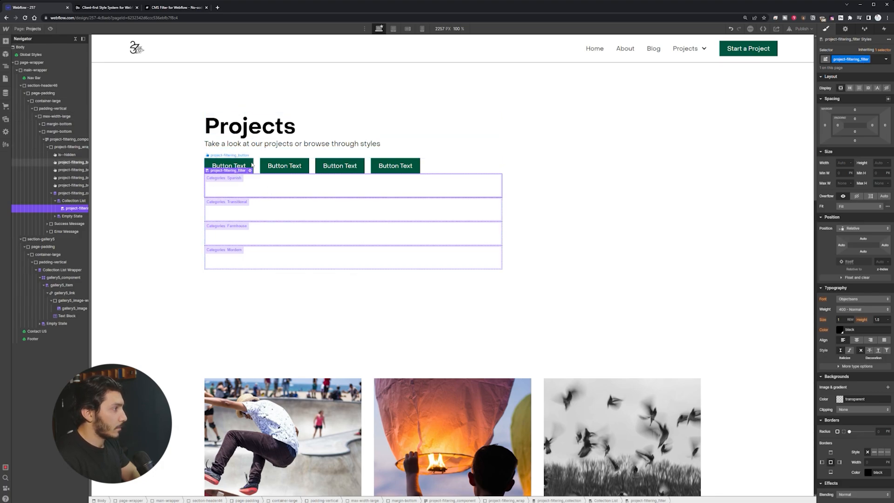
# Step: Paste a filter button into the collection item and delete the third and fourth static buttons
pyautogui.click(229, 166)
pyautogui.click(263, 191)
pyautogui.hotkey('ctrl', 'v')
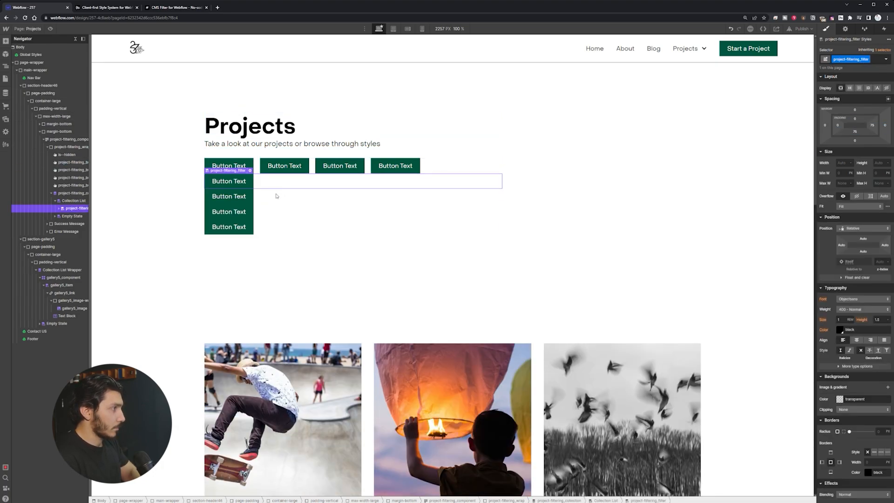
pyautogui.click(413, 166)
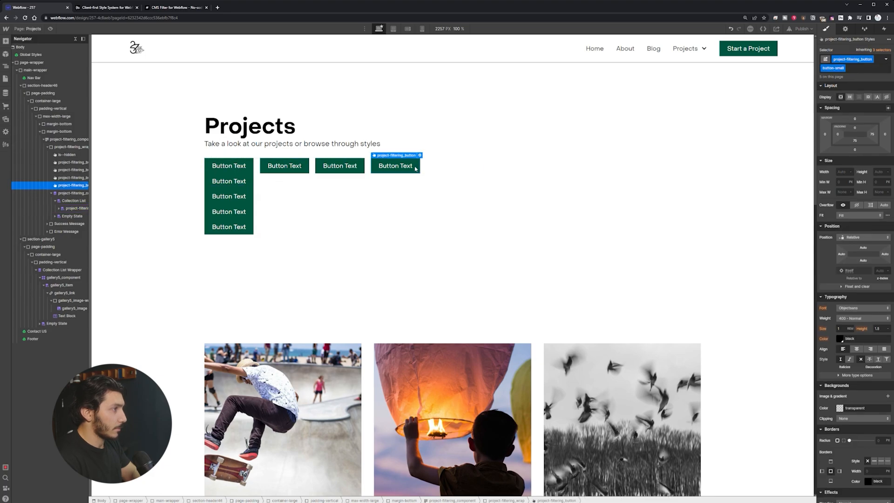
pyautogui.press('Delete')
pyautogui.click(336, 171)
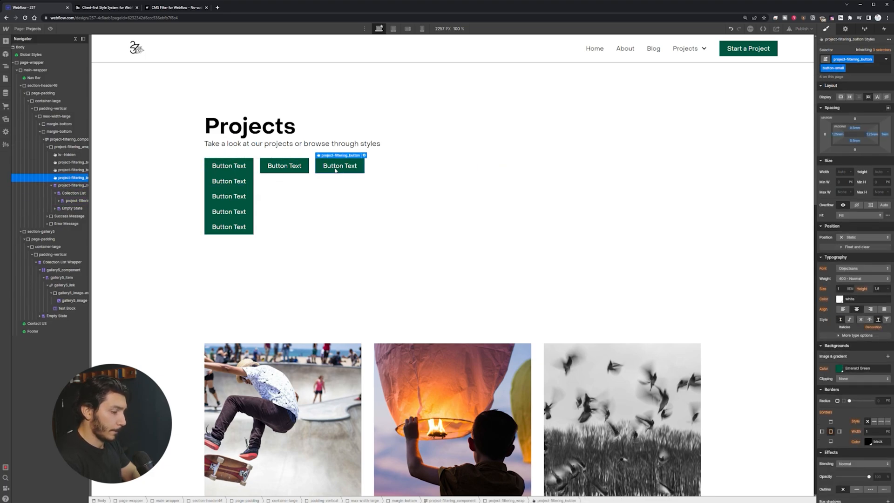
pyautogui.press('Delete')
pyautogui.press('Delete')
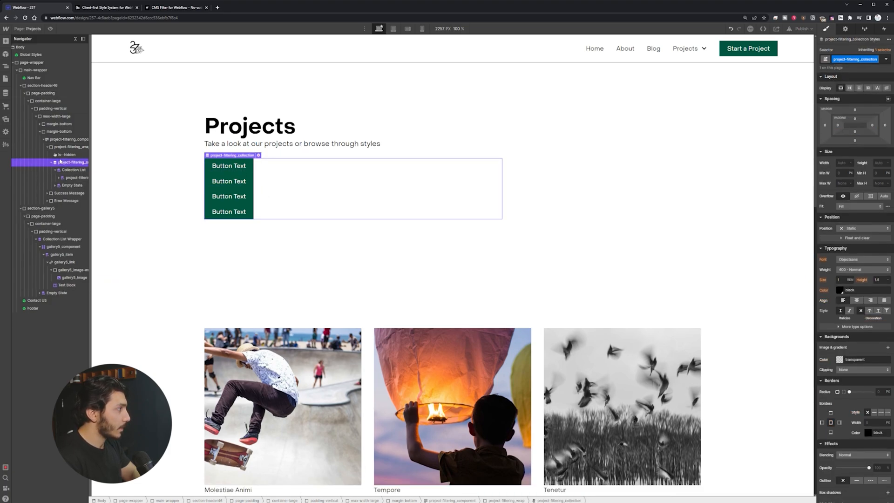
# Step: Create the class project-filtering_list on the Collection List inside project-filtering_collection
pyautogui.click(76, 172)
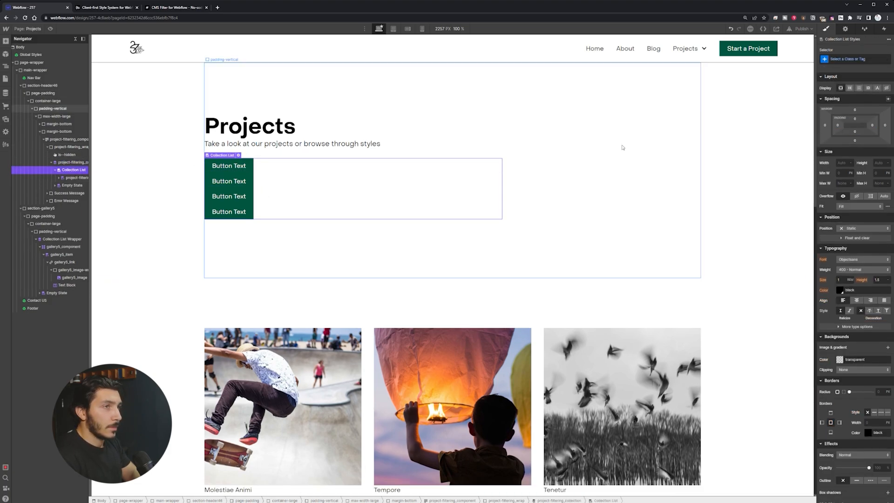
pyautogui.click(74, 178)
pyautogui.click(73, 164)
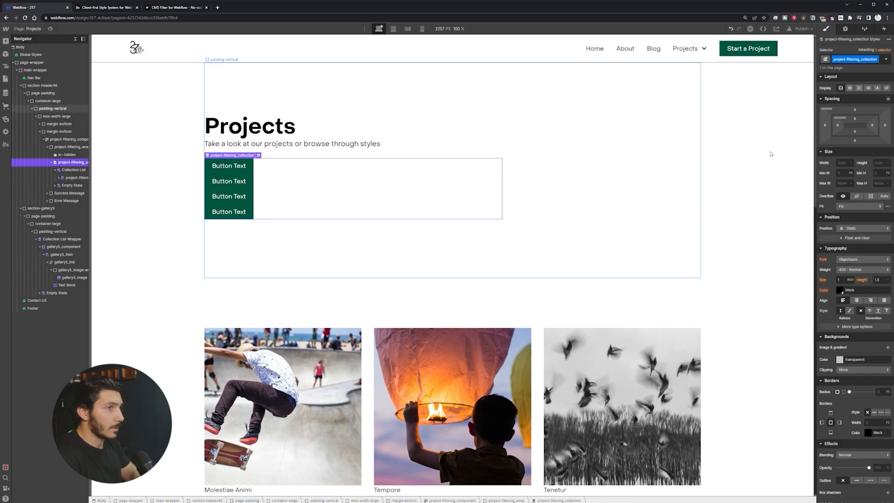
pyautogui.click(850, 88)
pyautogui.click(841, 88)
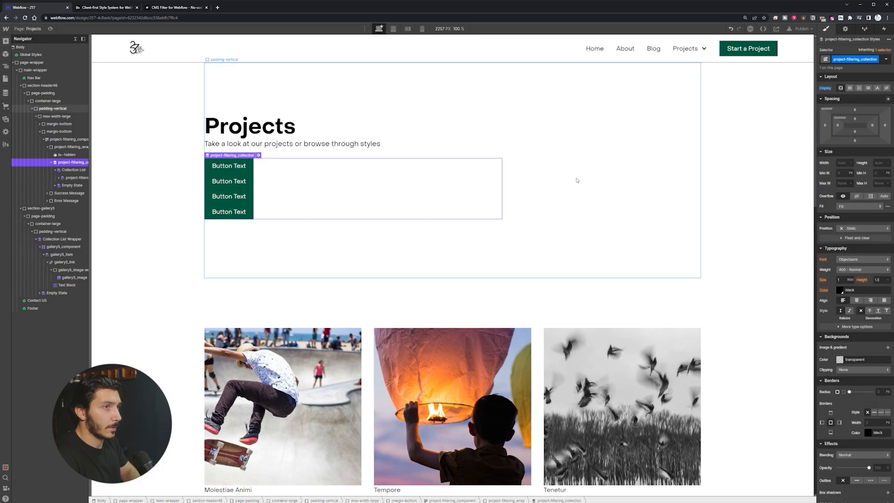
pyautogui.click(73, 171)
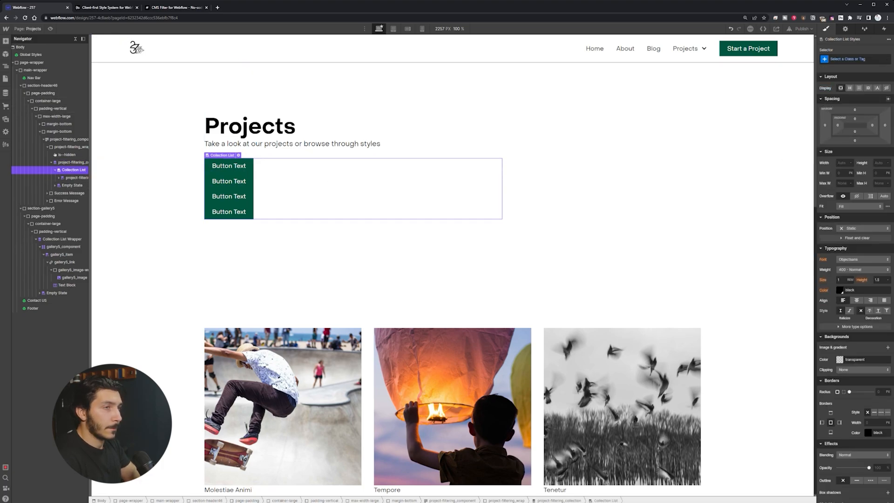
pyautogui.click(865, 61)
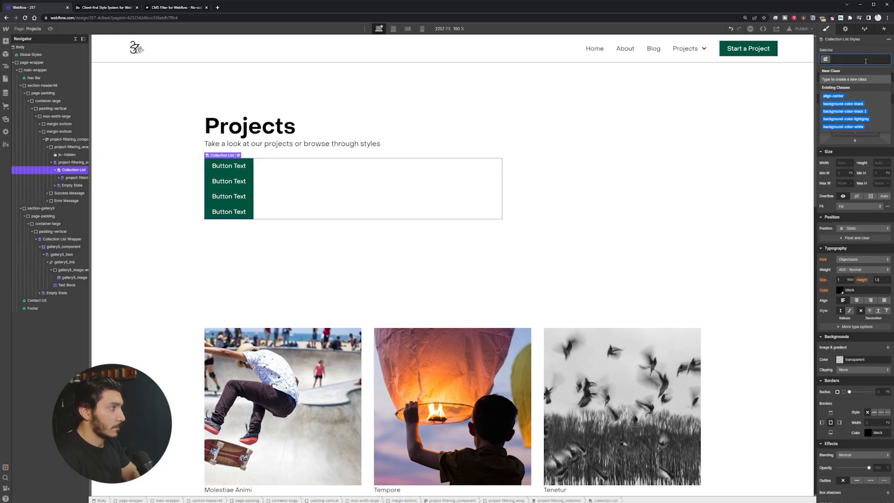
pyautogui.write('proje')
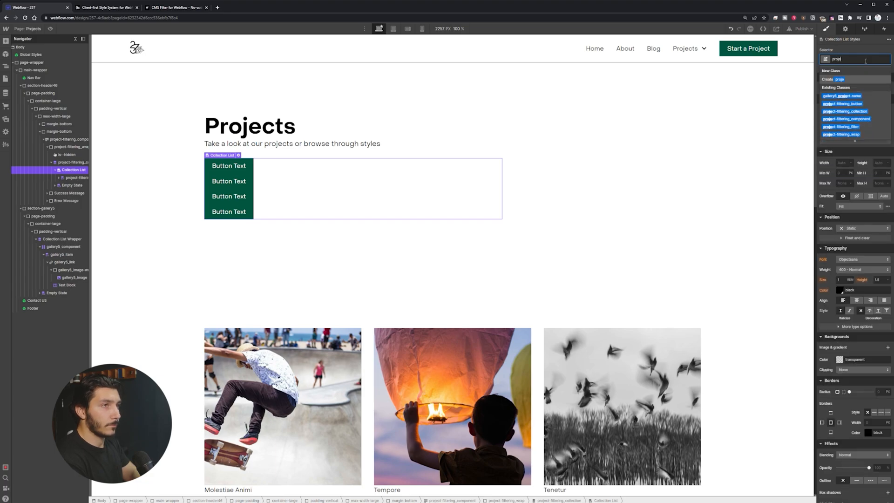
pyautogui.write('ct-f')
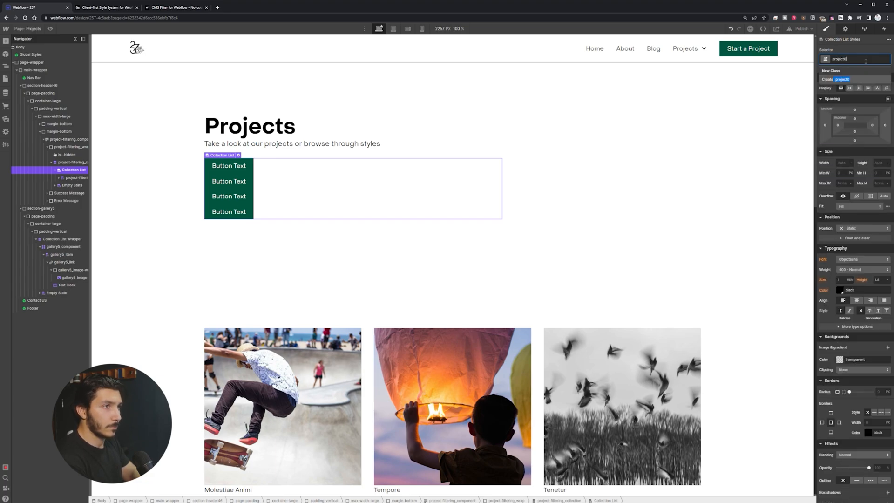
pyautogui.write('iltering_list')
pyautogui.press('Return')
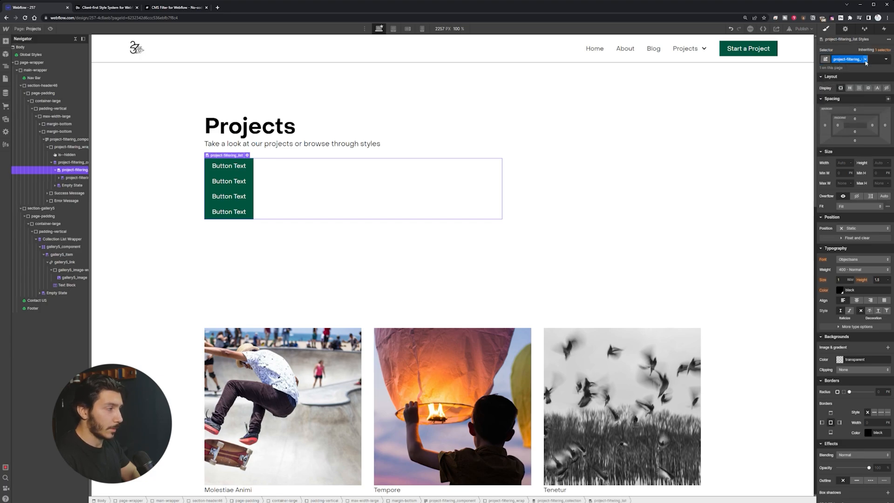
pyautogui.click(228, 166)
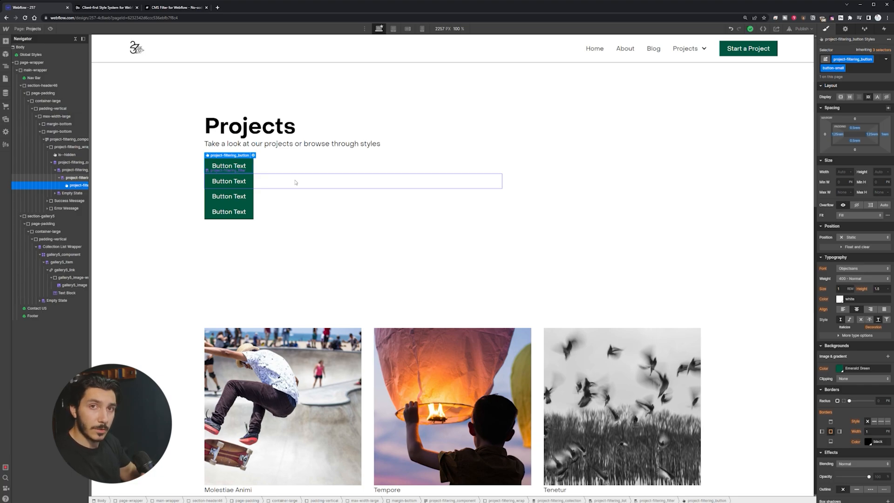
# Step: Set project-filtering_list's Display to Flex, after reverting a trial flex on the filter item
pyautogui.click(260, 168)
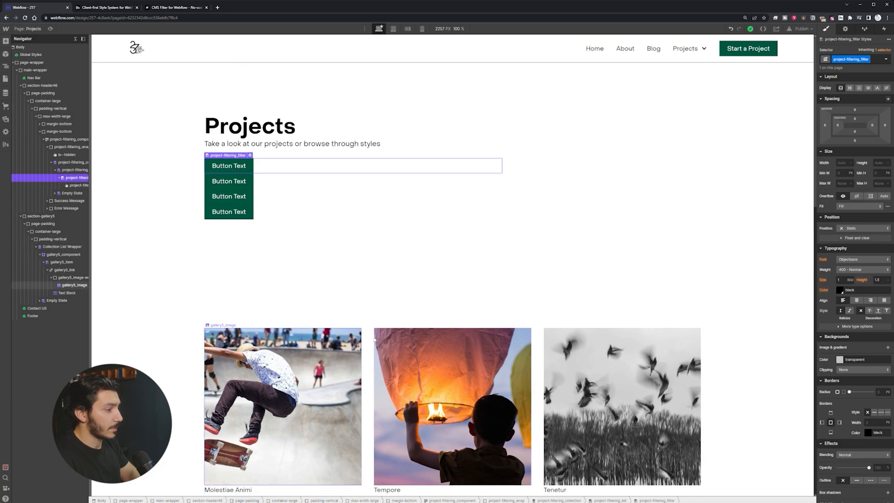
pyautogui.click(252, 174)
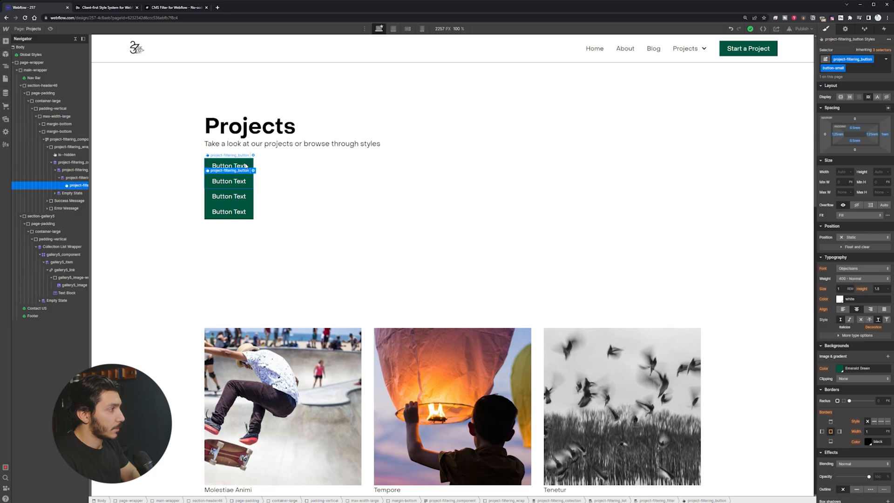
pyautogui.click(260, 168)
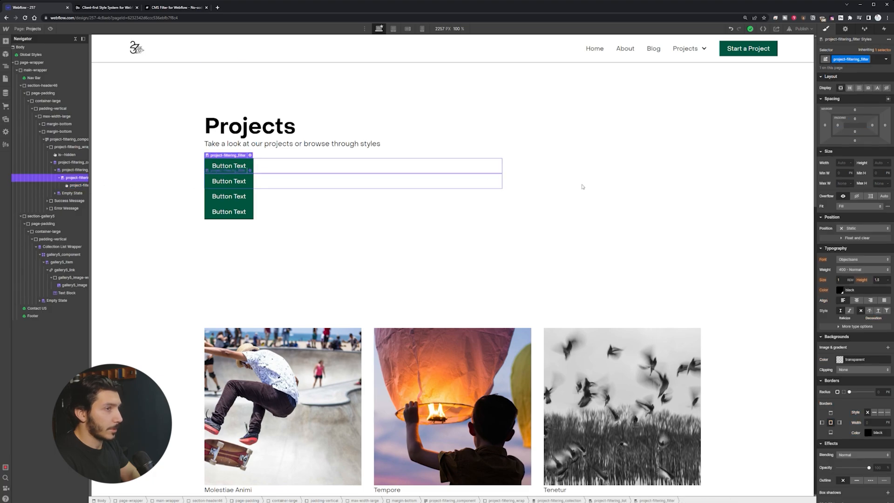
pyautogui.click(850, 87)
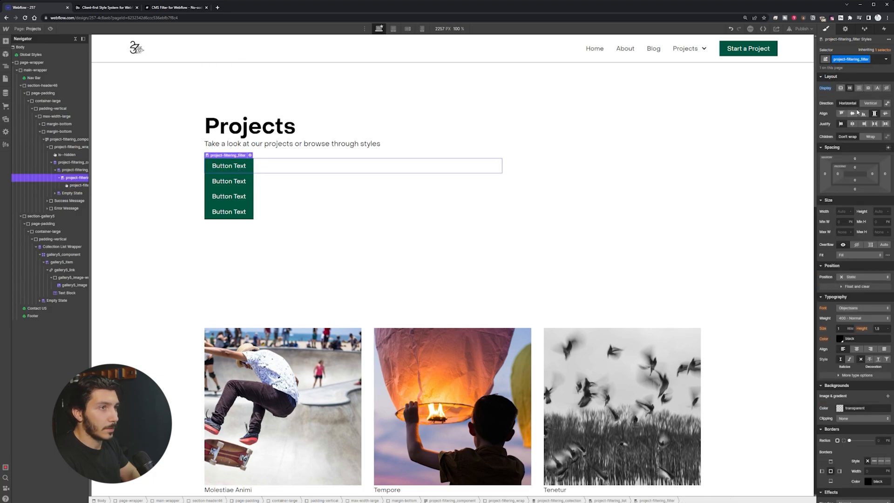
pyautogui.click(78, 185)
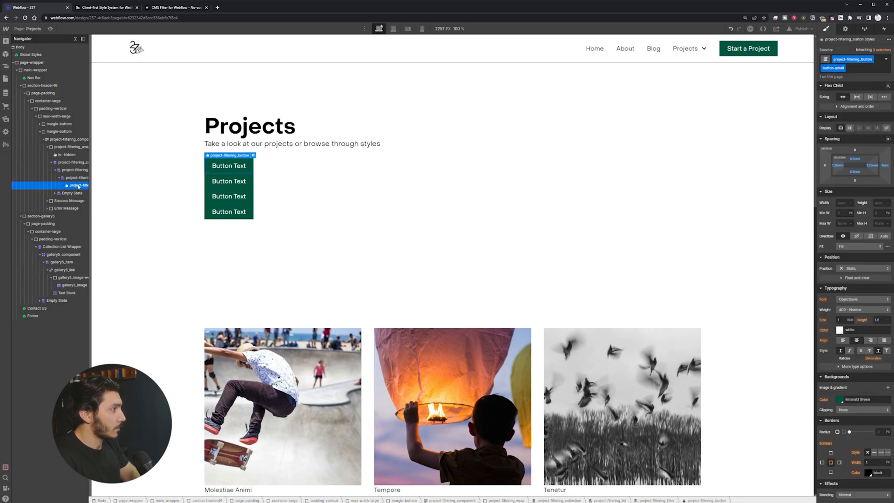
pyautogui.click(77, 179)
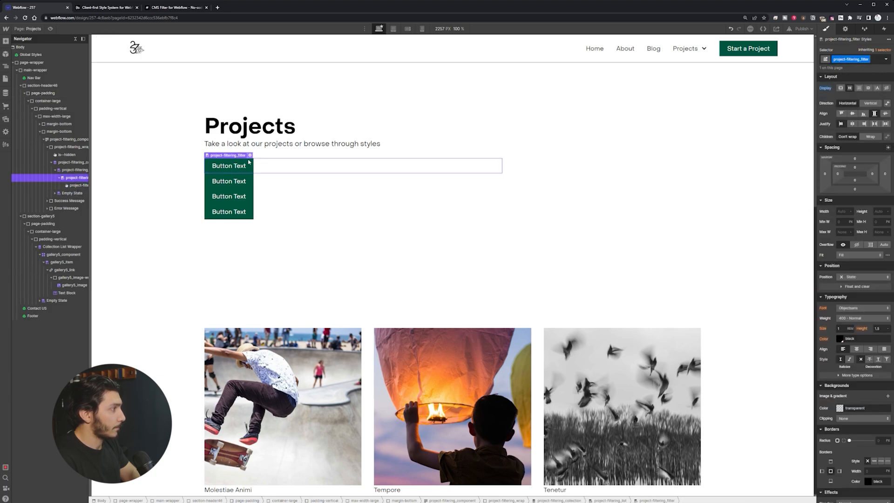
pyautogui.click(841, 88)
pyautogui.click(88, 171)
pyautogui.click(850, 88)
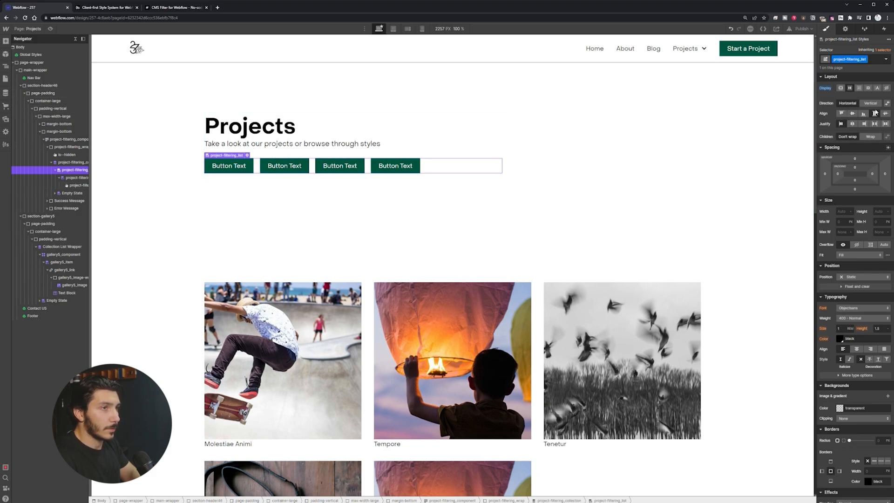
pyautogui.click(253, 165)
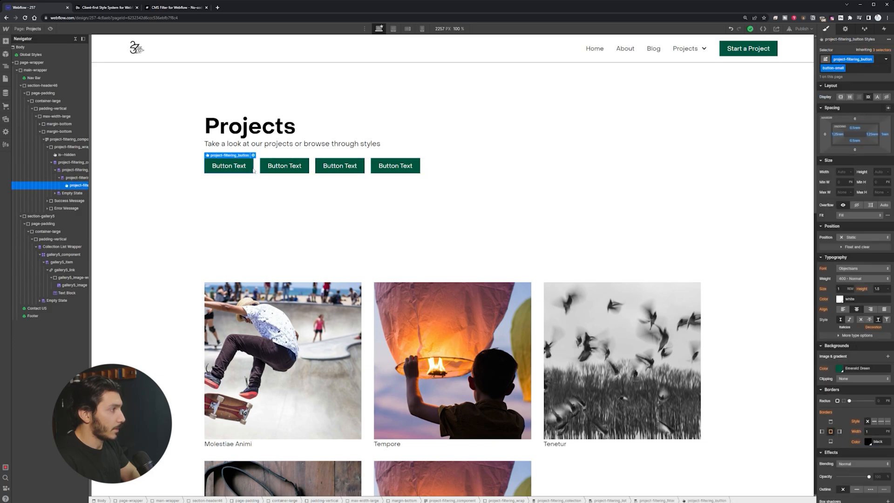
# Step: Bind the filter button's text to the Categories item's Name field
pyautogui.click(306, 168)
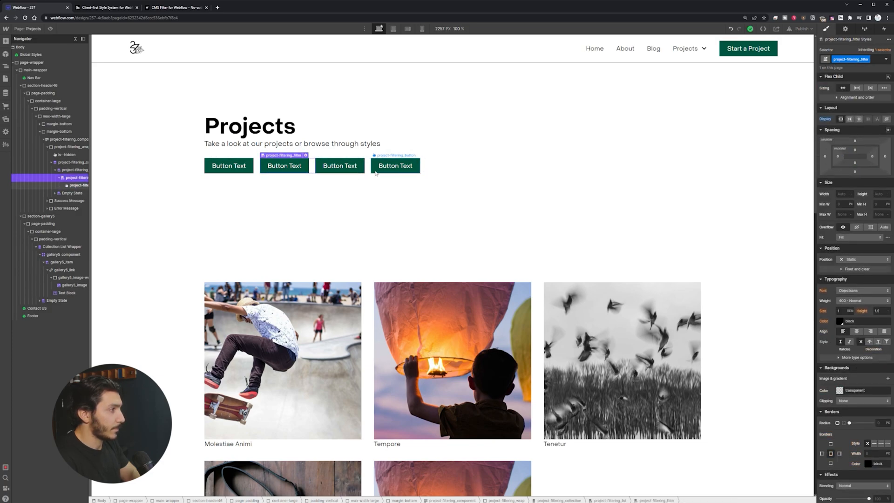
pyautogui.click(396, 167)
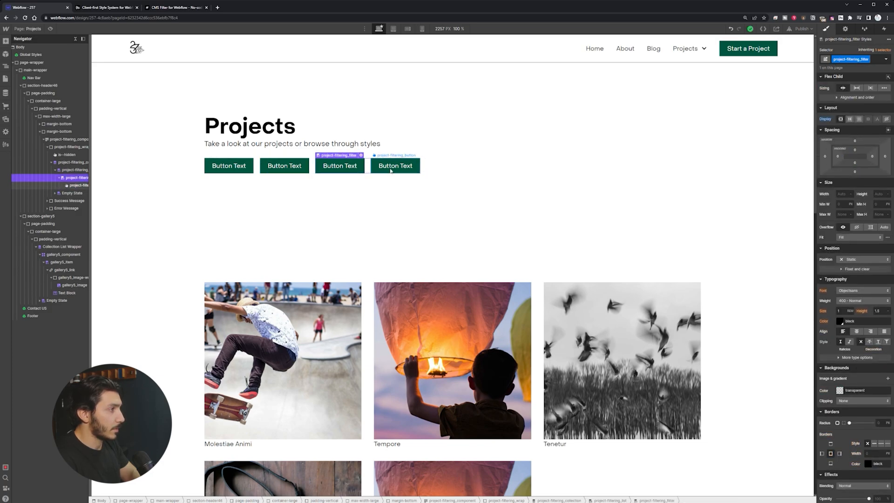
pyautogui.click(428, 171)
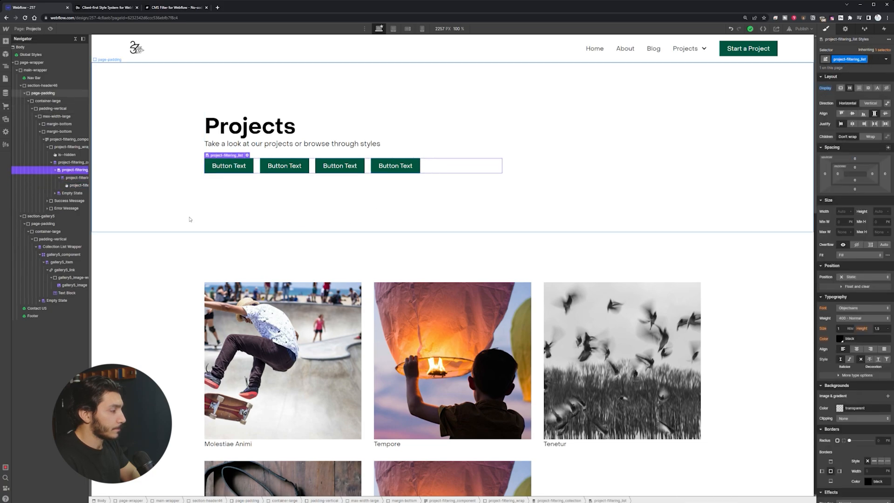
pyautogui.click(222, 166)
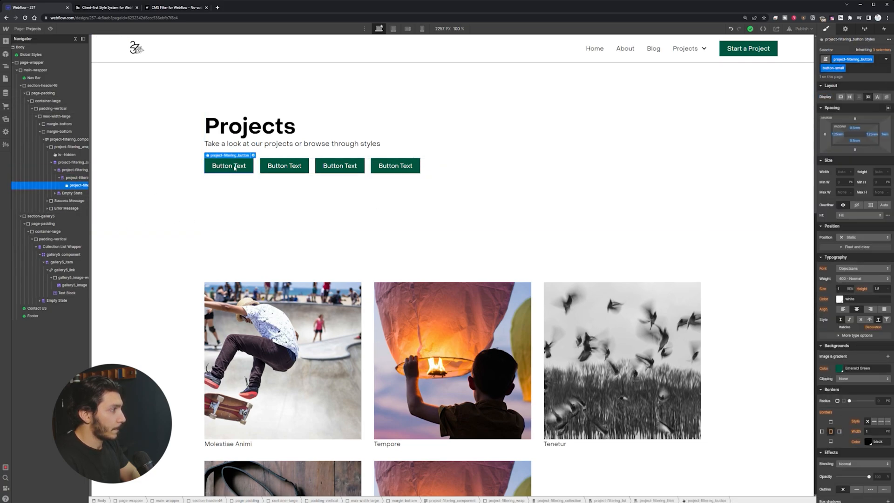
pyautogui.click(253, 155)
pyautogui.click(237, 251)
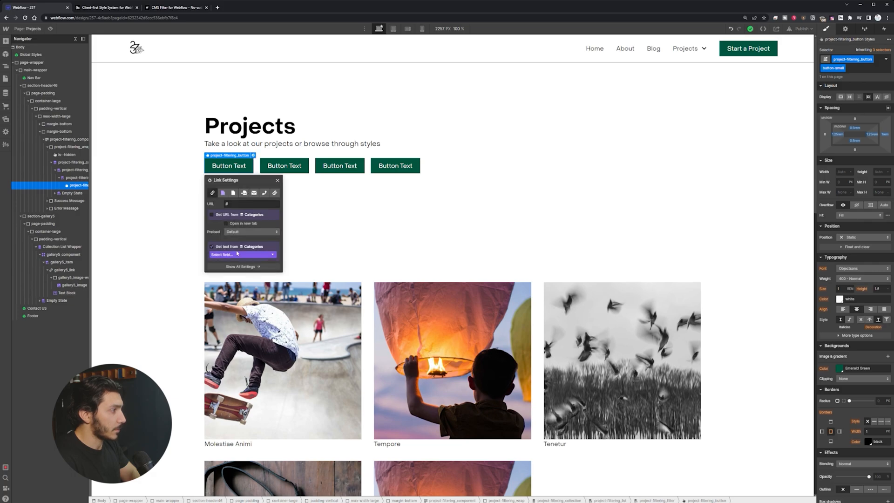
pyautogui.click(240, 254)
pyautogui.click(247, 263)
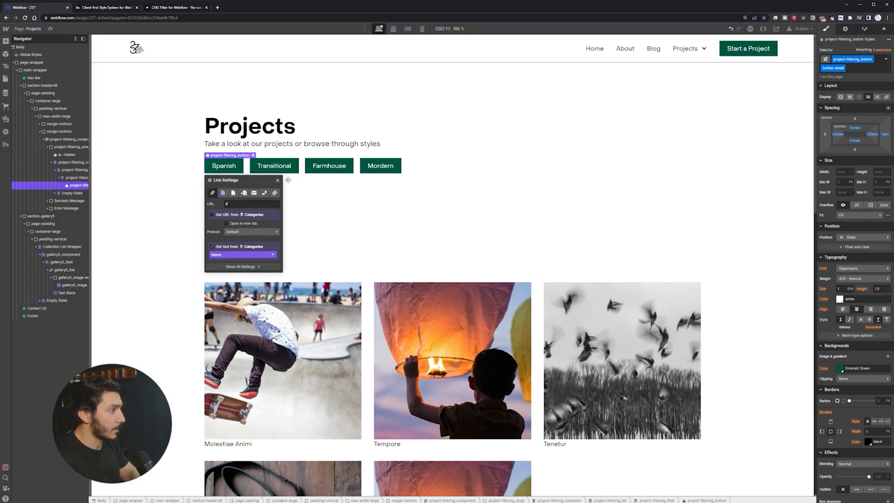
# Step: Check that the filter buttons read Spanish, Transitional, Farmhouse and Mordern
pyautogui.click(415, 196)
pyautogui.click(389, 173)
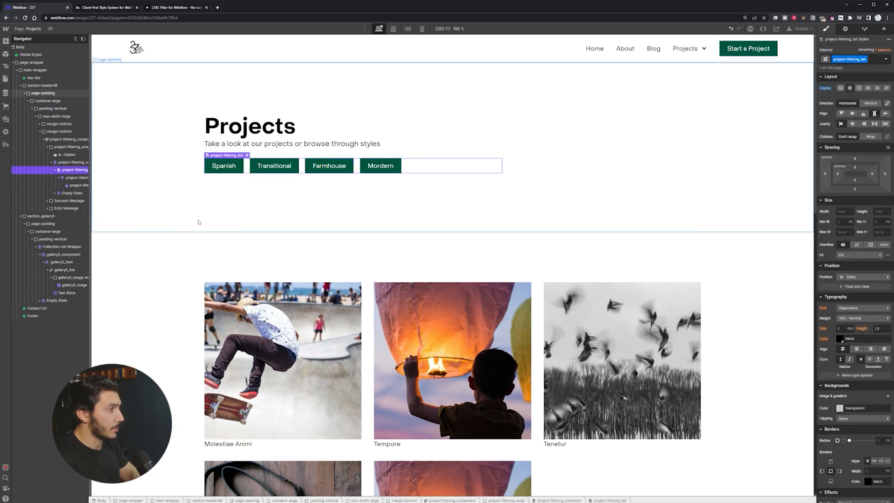
pyautogui.click(210, 204)
pyautogui.click(226, 168)
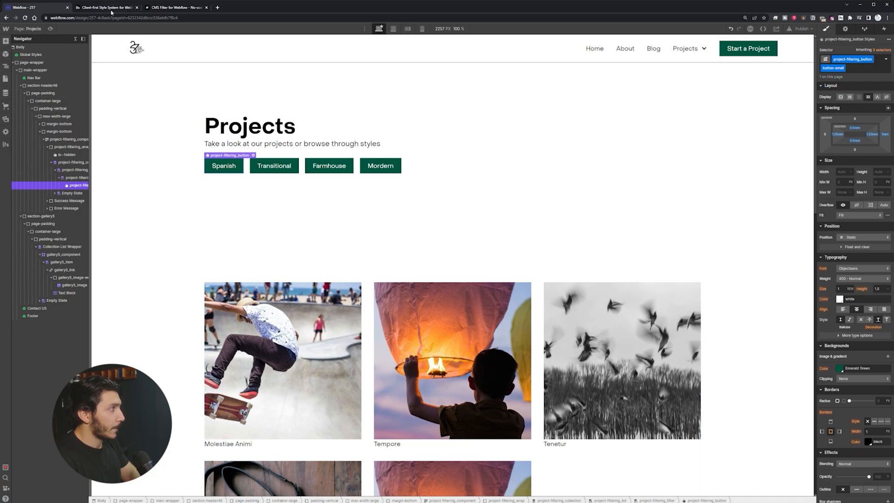
pyautogui.click(168, 8)
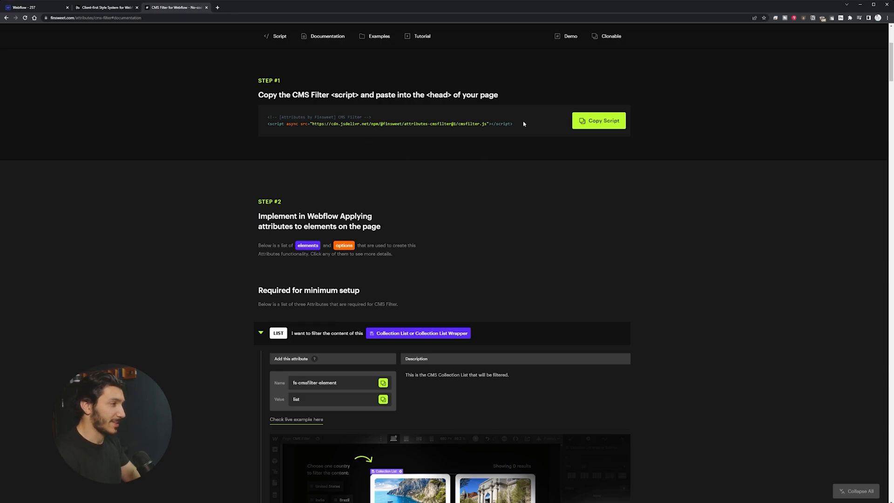
# Step: Copy the CMS Filter script and open the Projects page settings
pyautogui.click(582, 121)
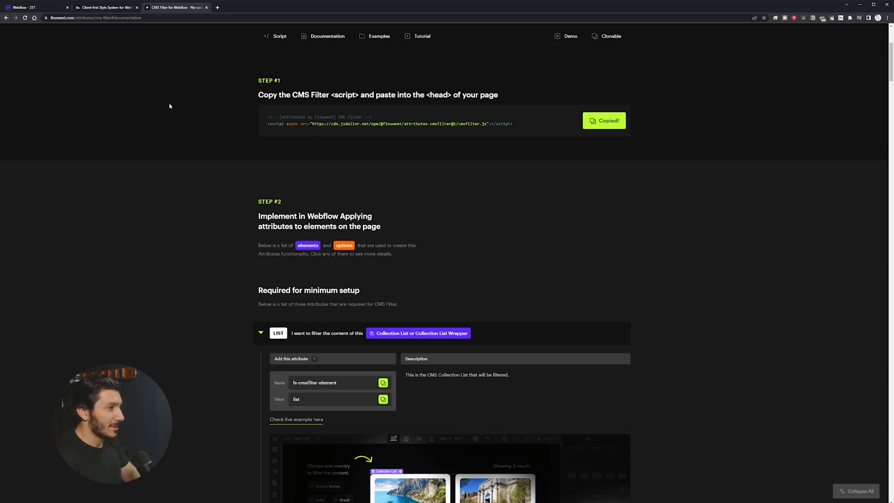
pyautogui.click(34, 9)
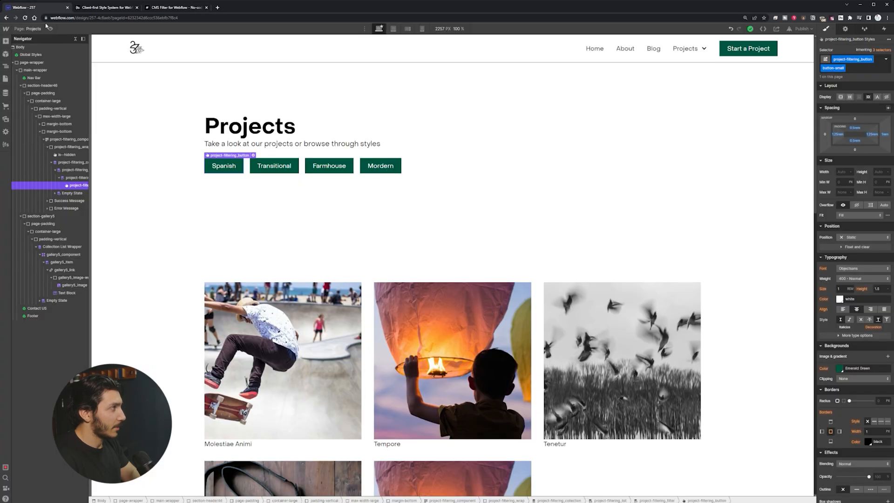
pyautogui.click(6, 79)
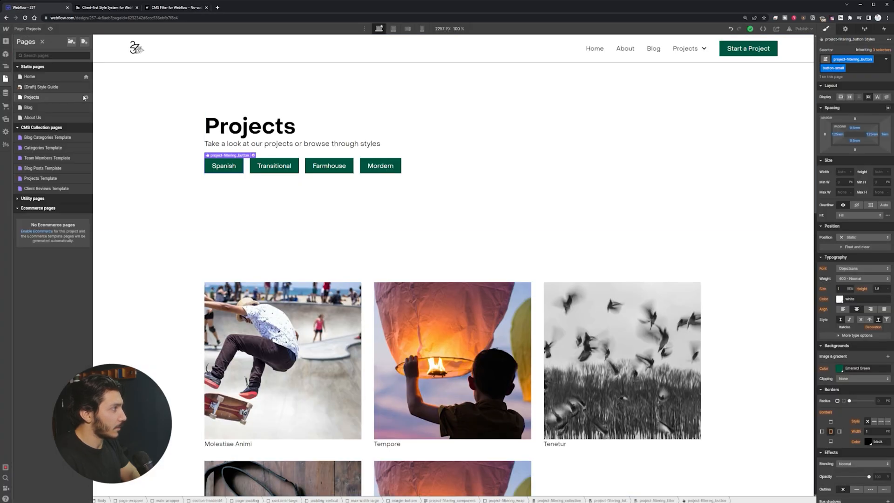
pyautogui.click(86, 98)
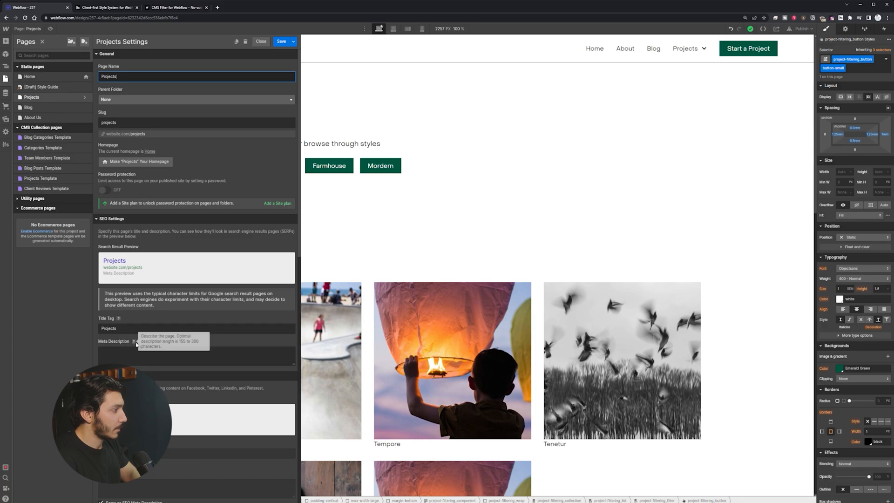
pyautogui.scroll(-15, 139, 340)
# Step: Paste the script into the Inside <head> tag custom code and save the page settings
pyautogui.click(156, 315)
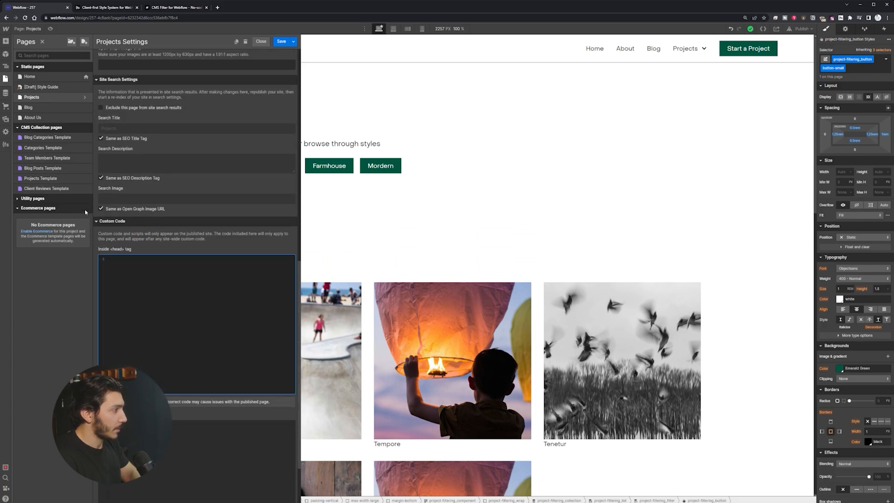
pyautogui.click(177, 7)
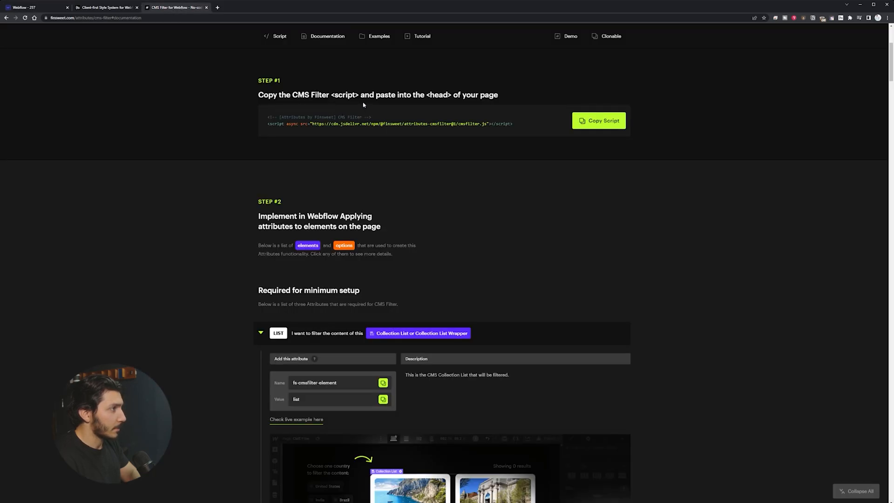
pyautogui.click(28, 7)
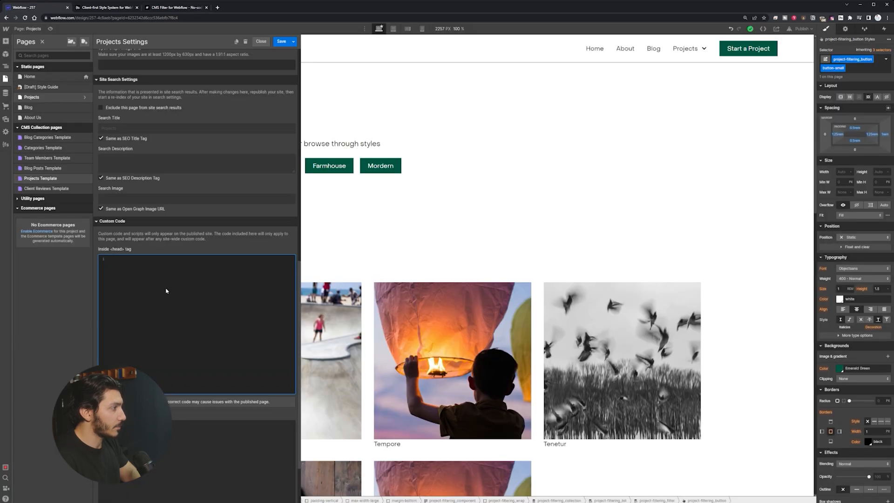
pyautogui.hotkey('ctrl', 'v')
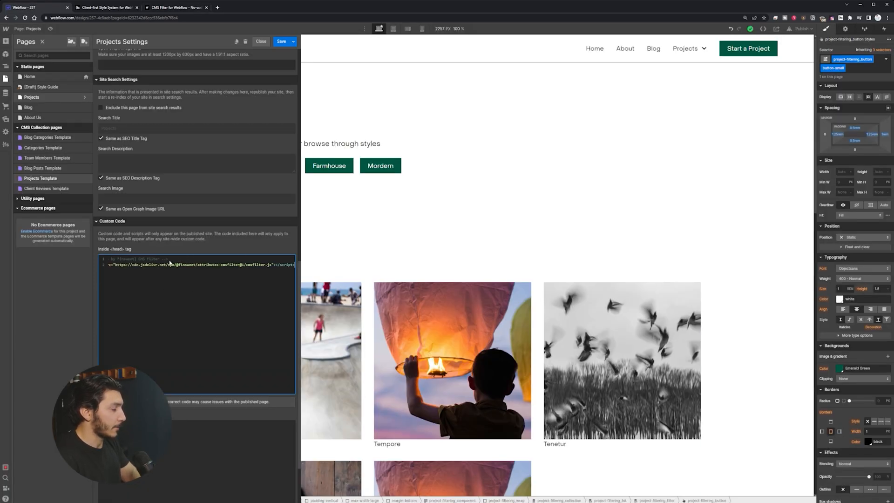
pyautogui.click(281, 42)
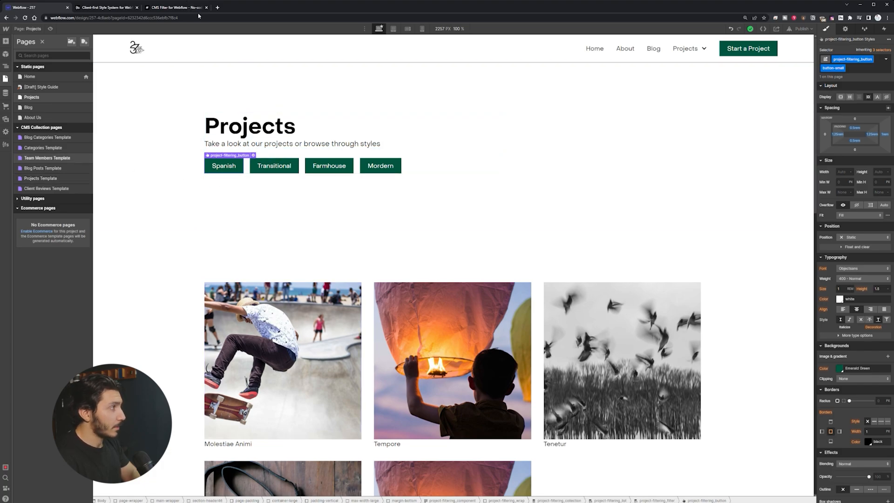
pyautogui.click(177, 7)
# Step: Copy the LIST attribute name fs-cmsfilter-element from the CMS Filter docs and return to Webflow
pyautogui.scroll(-5, 270, 210)
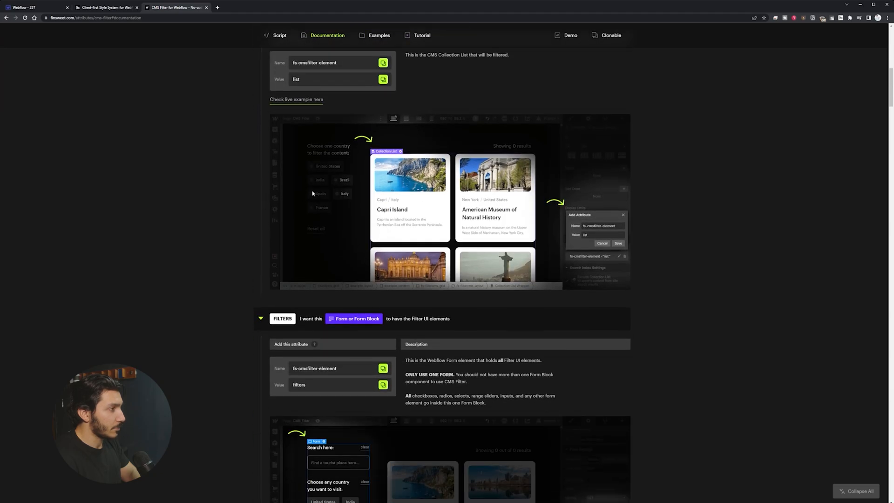
pyautogui.scroll(1, 313, 194)
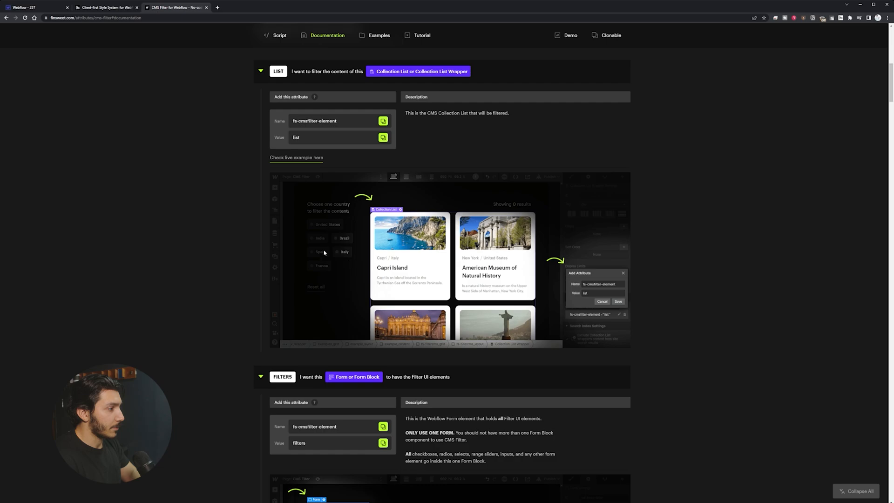
pyautogui.scroll(1, 321, 233)
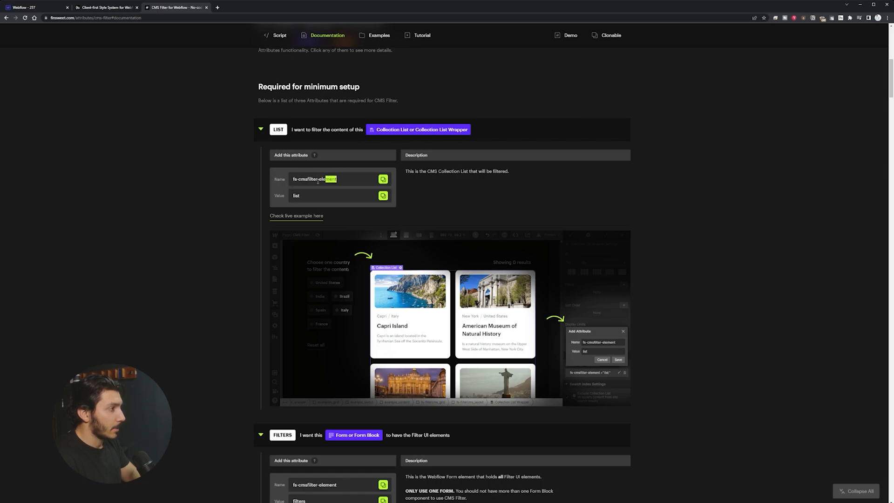
pyautogui.moveTo(337, 180); pyautogui.dragTo(286, 182)
pyautogui.click(361, 179)
pyautogui.click(383, 179)
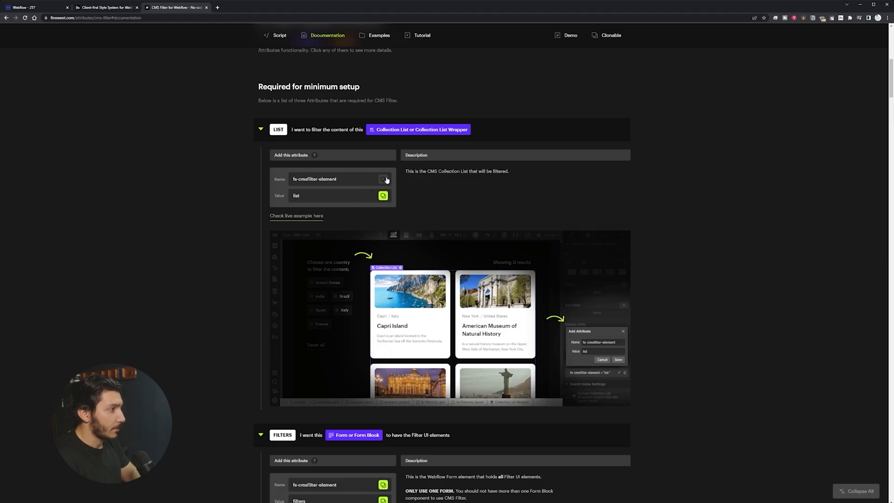
pyautogui.click(41, 7)
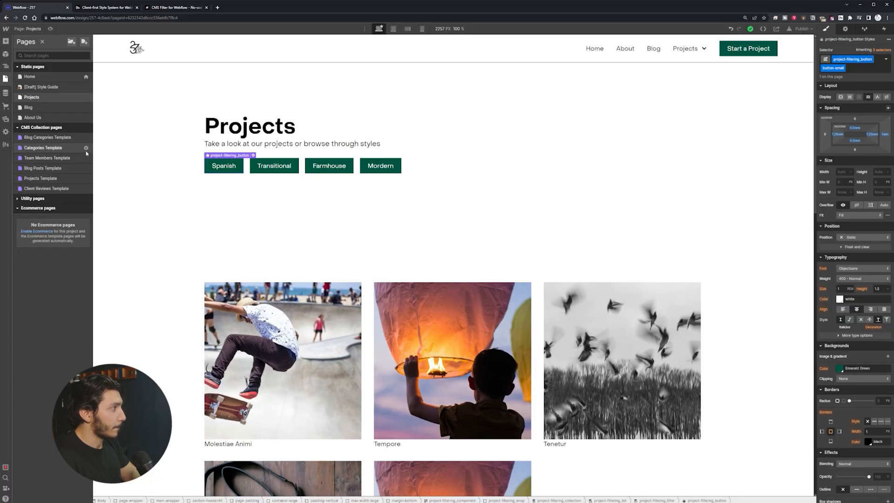
pyautogui.click(410, 168)
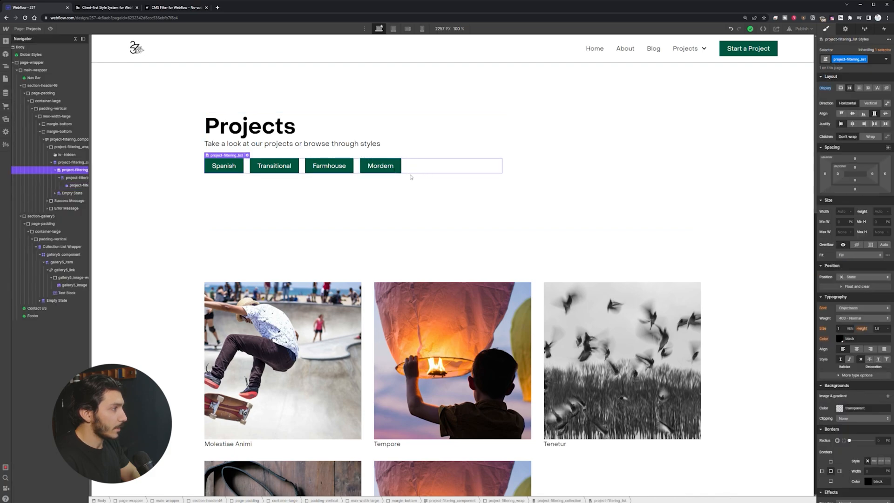
# Step: Add a custom attribute named fs-cmsfilter-element to the project cards' Collection List Wrapper
pyautogui.click(58, 247)
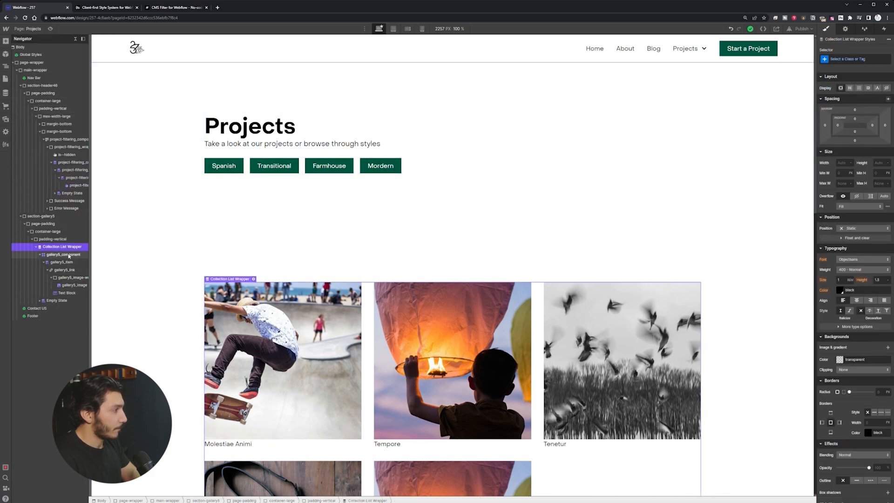
pyautogui.click(846, 29)
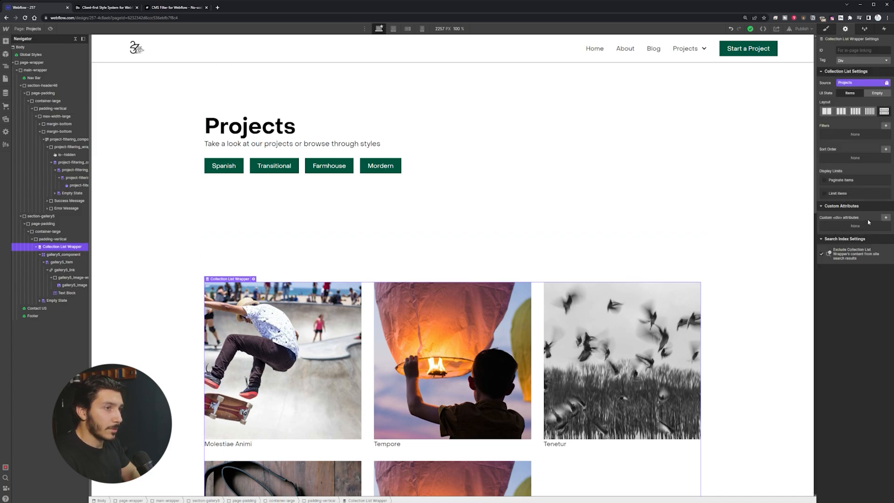
pyautogui.click(886, 218)
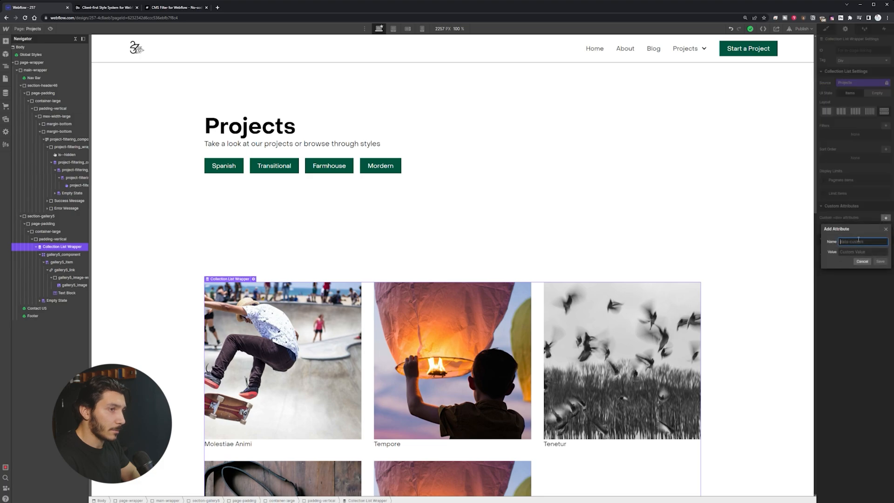
pyautogui.hotkey('ctrl', 'v')
pyautogui.click(859, 252)
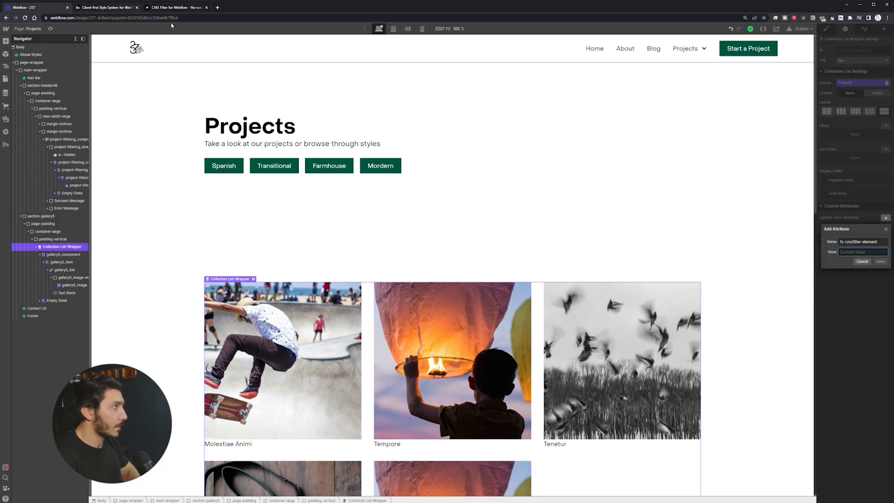
# Step: Copy the value list from the docs and save it as the attribute's value
pyautogui.click(176, 7)
pyautogui.click(383, 196)
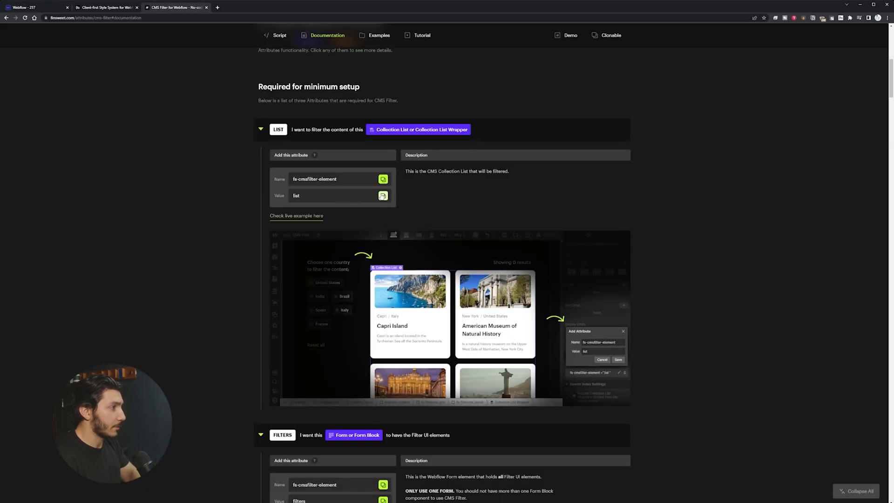
pyautogui.click(37, 7)
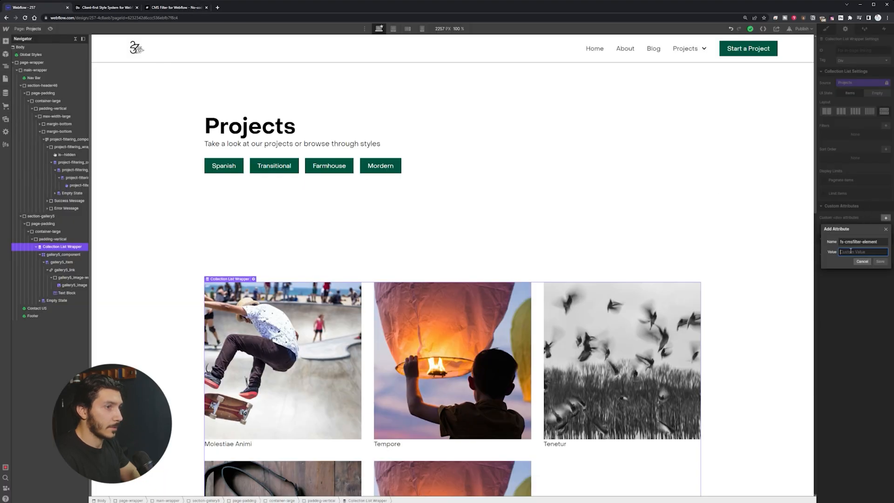
pyautogui.hotkey('ctrl', 'v')
pyautogui.click(880, 262)
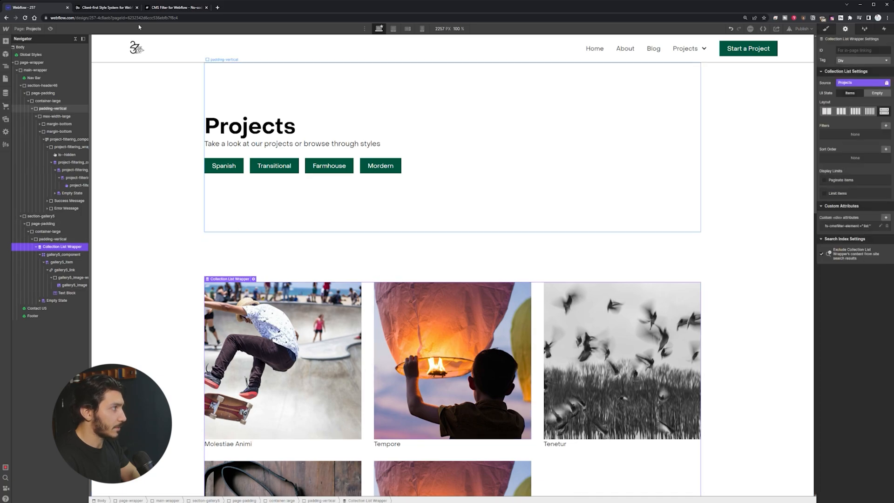
pyautogui.click(171, 8)
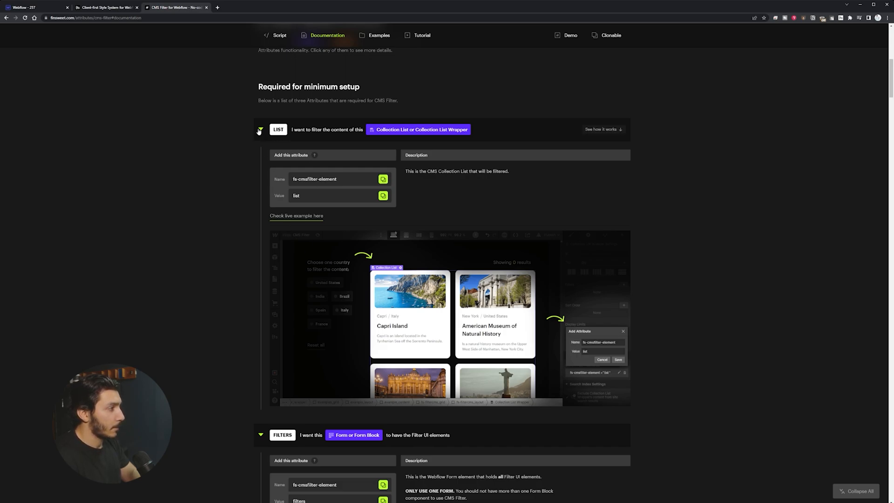
# Step: Copy the FILTERS section's fs-cmsfilter-element attribute name and go back to the Webflow designer
pyautogui.scroll(-4, 317, 224)
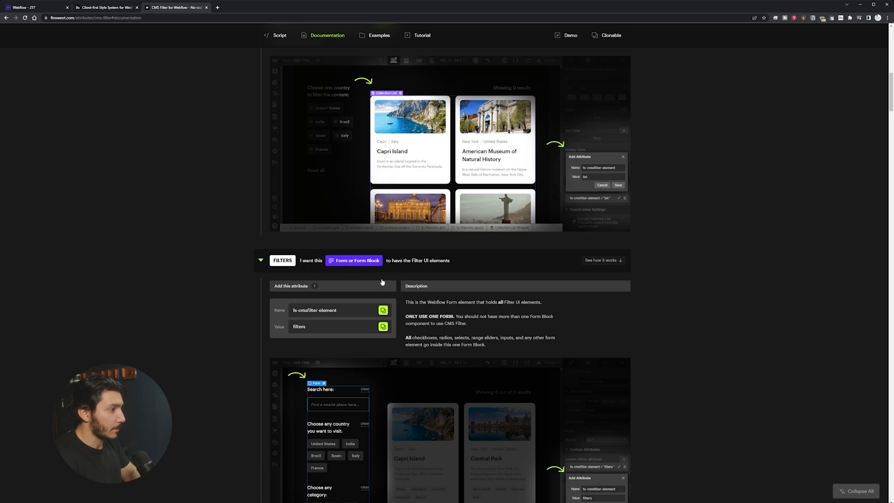
pyautogui.click(383, 311)
pyautogui.click(39, 9)
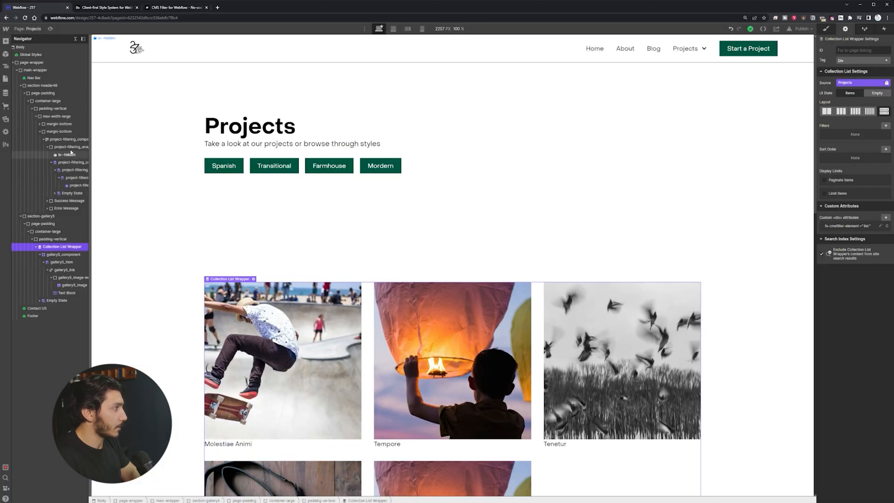
pyautogui.click(414, 171)
# Step: Add the custom attribute fs-cmsfilter-element = filters to the project-filtering_wrap form
pyautogui.click(70, 147)
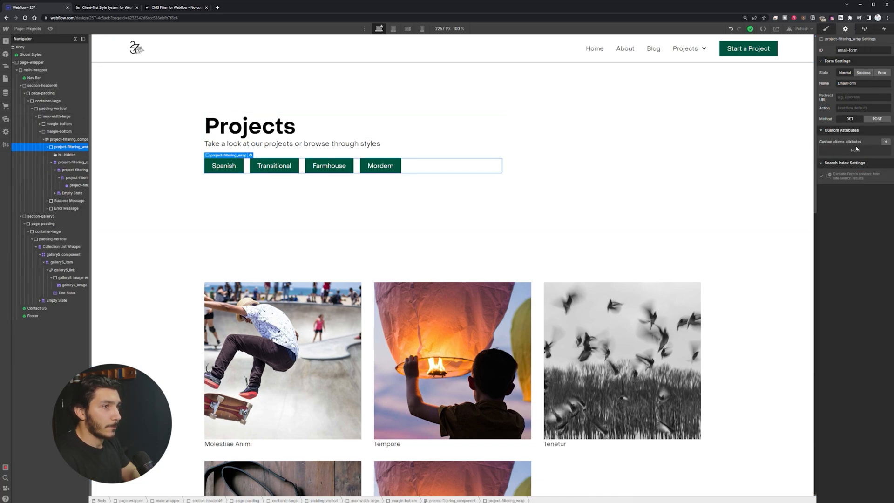
pyautogui.click(884, 142)
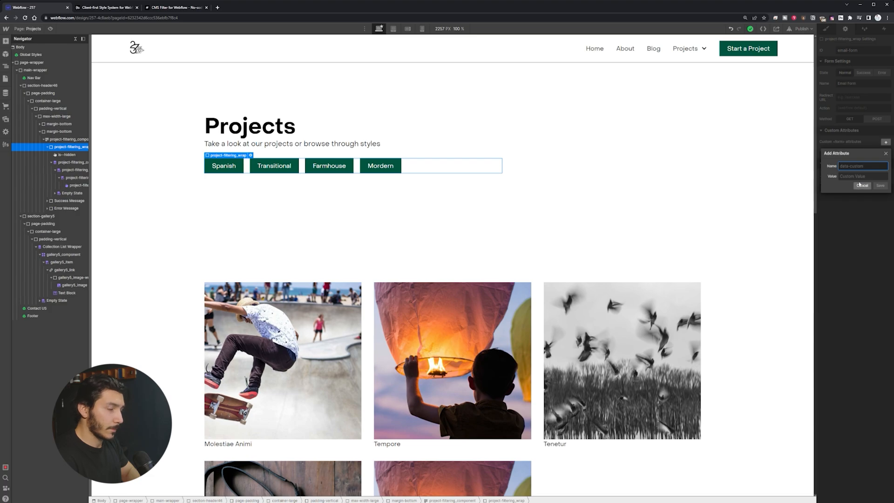
pyautogui.hotkey('ctrl', 'v')
pyautogui.click(860, 176)
pyautogui.write('filt')
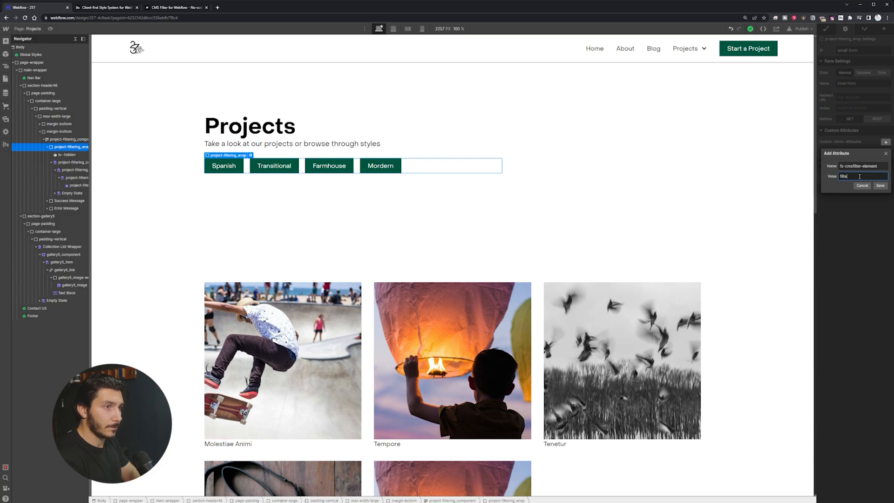
pyautogui.press('Return')
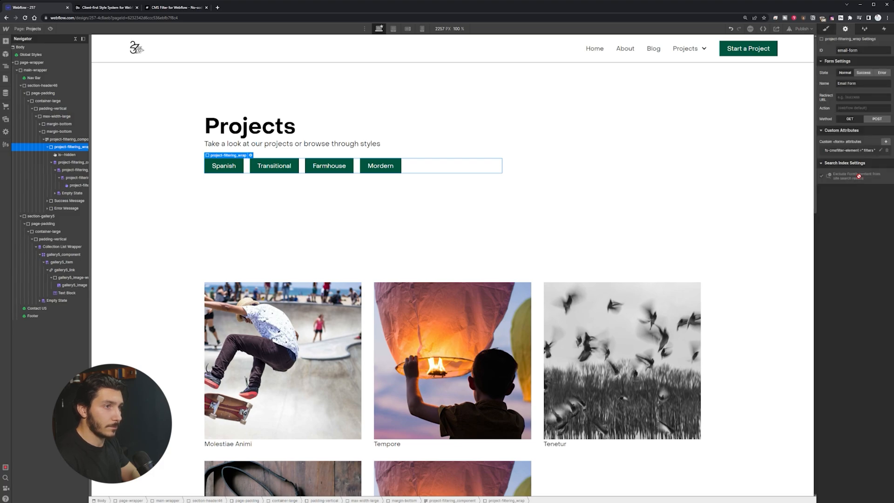
pyautogui.click(181, 8)
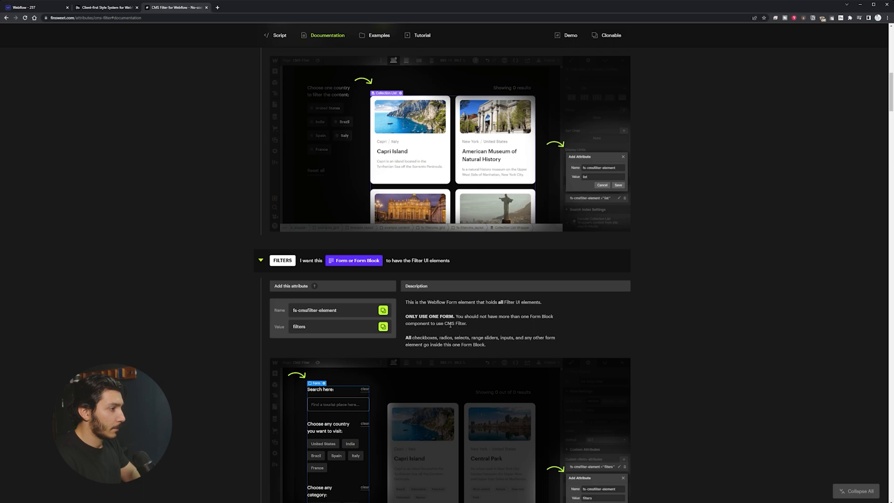
# Step: Read the ONLY USE ONE FORM note and the FIELD IDENTIFIER description in the docs
pyautogui.moveTo(406, 317); pyautogui.dragTo(450, 317)
pyautogui.click(502, 316)
pyautogui.scroll(-7, 455, 331)
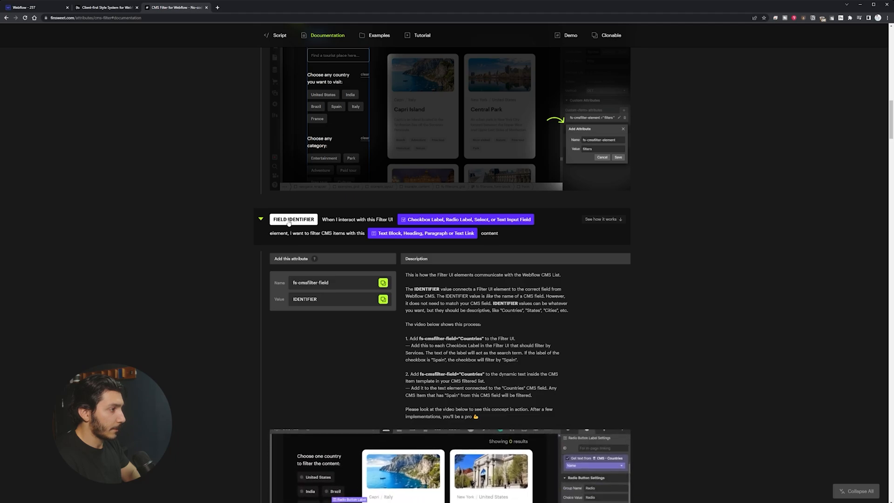
pyautogui.doubleClick(313, 300)
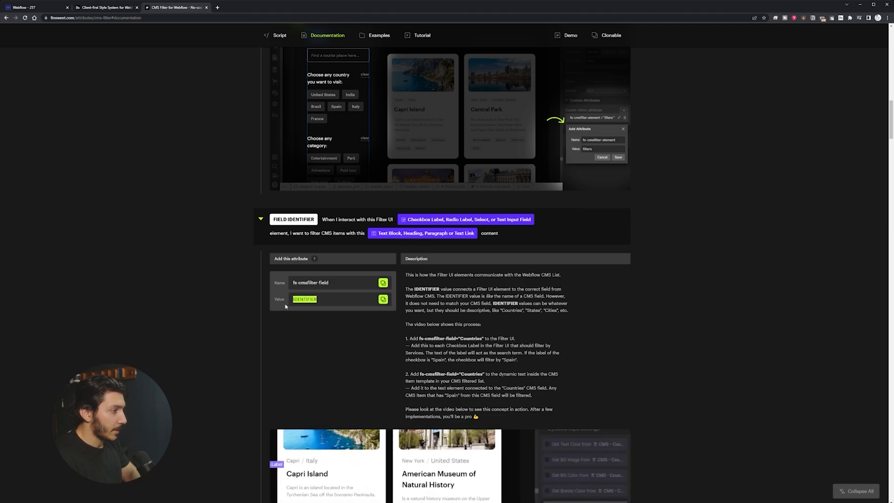
pyautogui.doubleClick(310, 299)
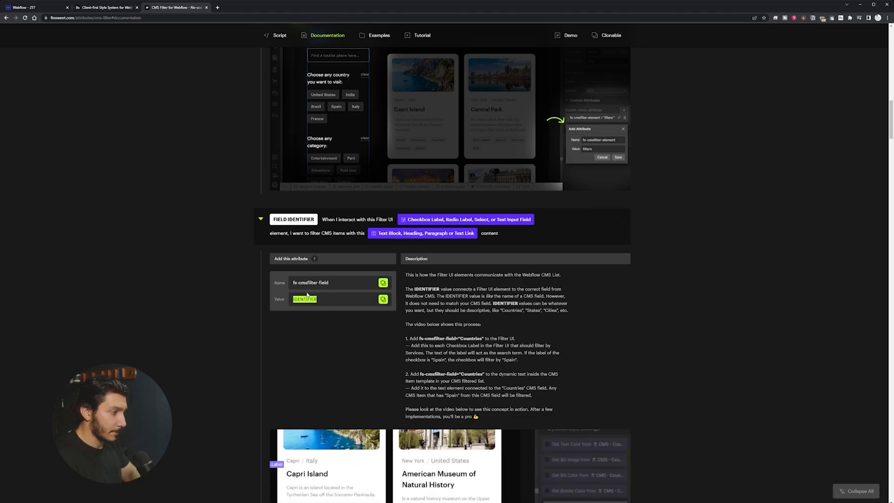
pyautogui.moveTo(408, 287); pyautogui.dragTo(483, 421)
pyautogui.click(479, 373)
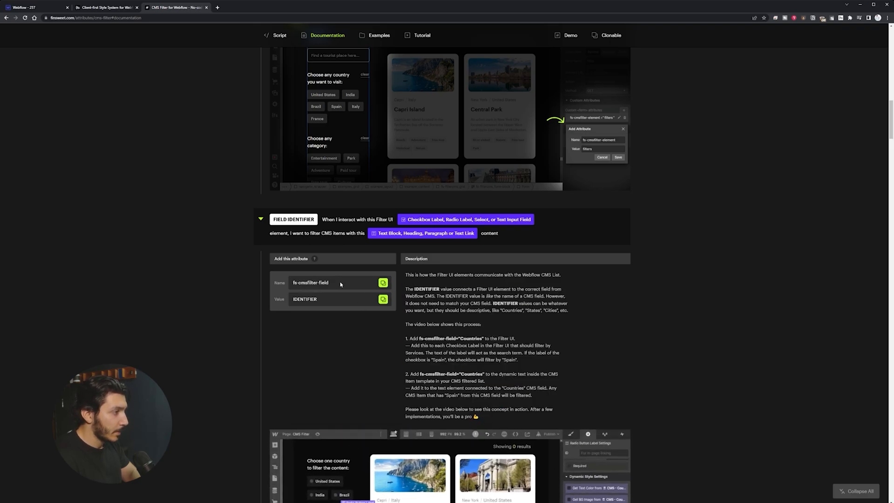
pyautogui.moveTo(406, 275); pyautogui.dragTo(561, 276)
pyautogui.click(463, 325)
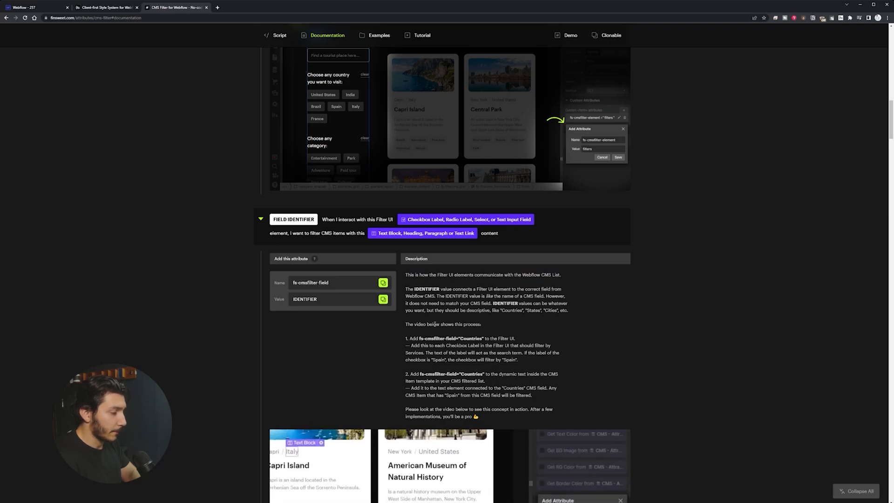
# Step: Read the fs-cmsfilter-field setup steps, then return to the Webflow Designer
pyautogui.scroll(-1, 435, 324)
pyautogui.scroll(-2, 438, 302)
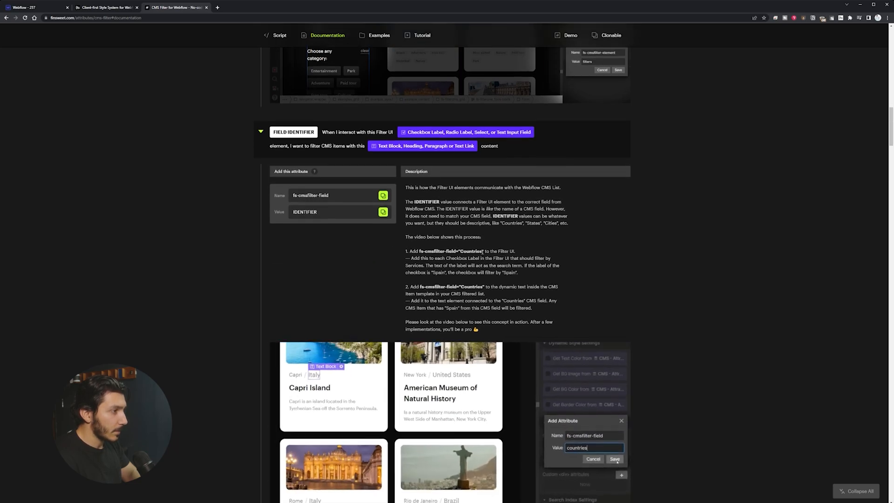
pyautogui.doubleClick(461, 252)
pyautogui.click(437, 251)
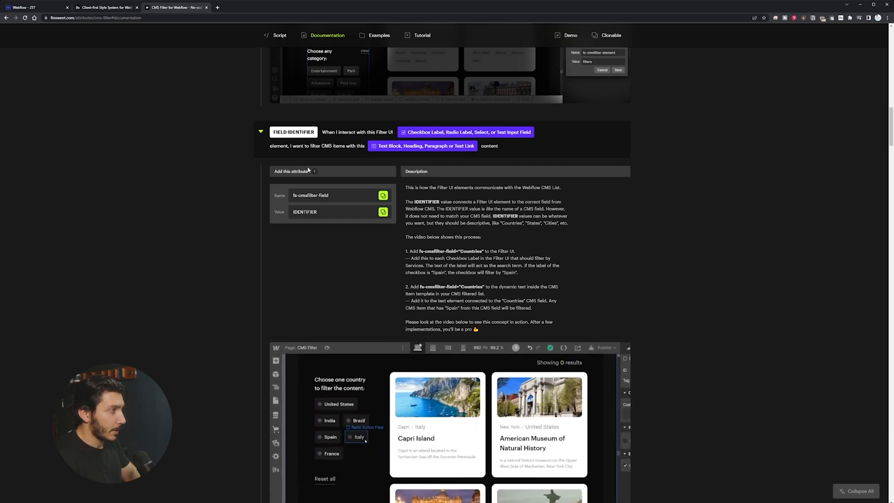
pyautogui.click(30, 8)
pyautogui.scroll(-3, 271, 200)
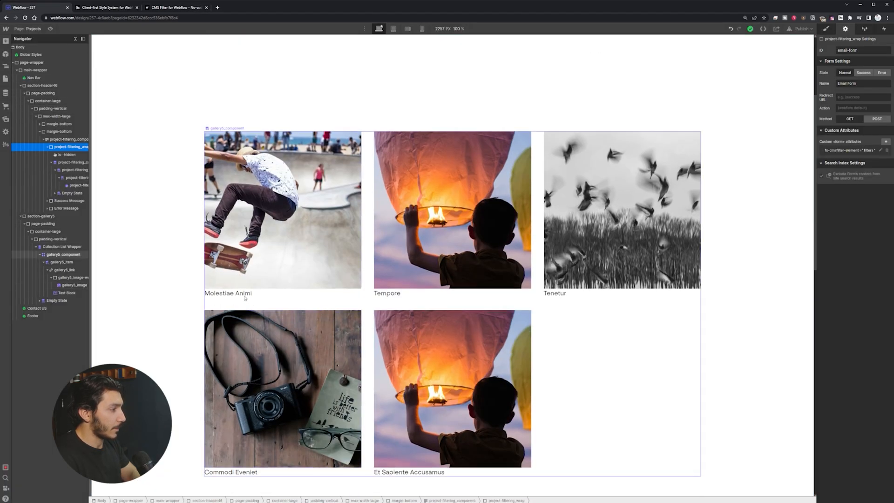
# Step: Add a Text Block below the project name in each gallery item via Quick Find
pyautogui.click(278, 302)
pyautogui.hotkey('ctrl', 'e')
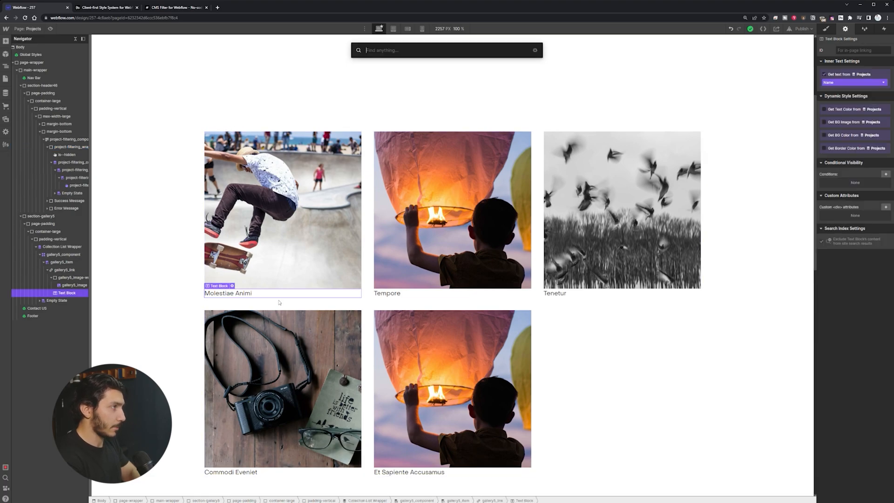
pyautogui.write('tex')
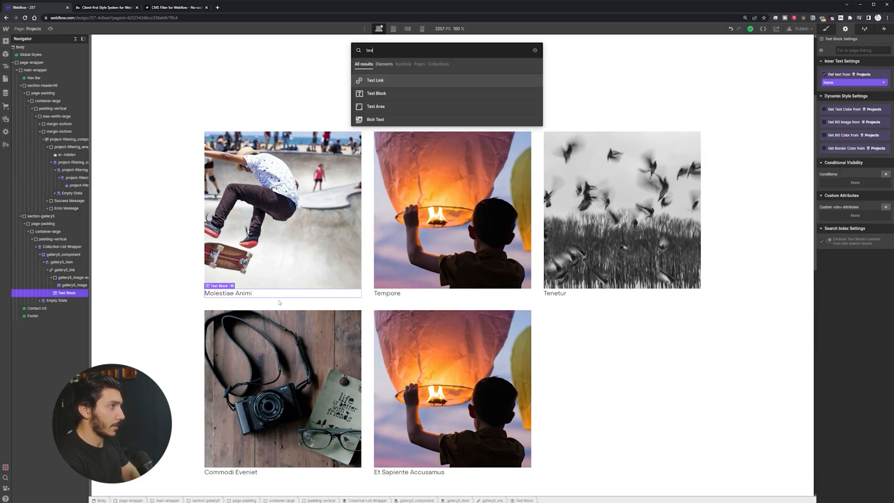
pyautogui.press('Down')
pyautogui.press('Return')
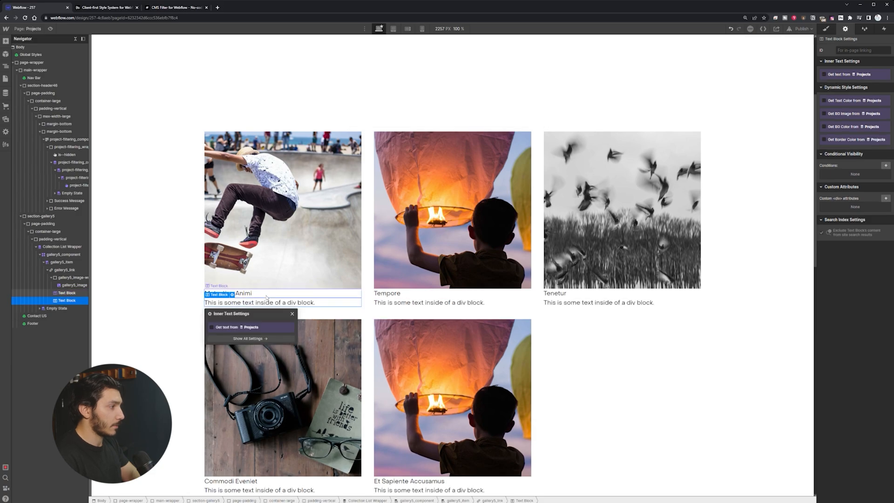
# Step: Give the project name the text-size-large class and start classing the new paragraph
pyautogui.click(827, 29)
pyautogui.click(848, 60)
pyautogui.write('text-size-large')
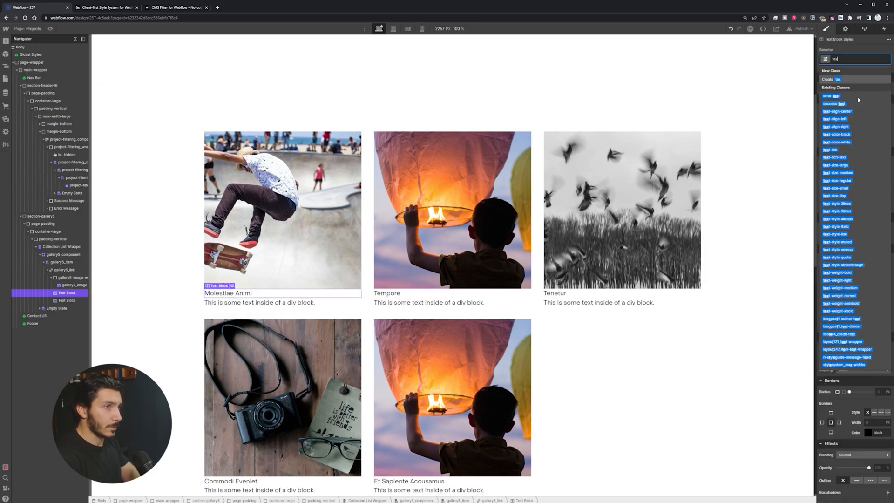
pyautogui.click(837, 165)
pyautogui.click(314, 305)
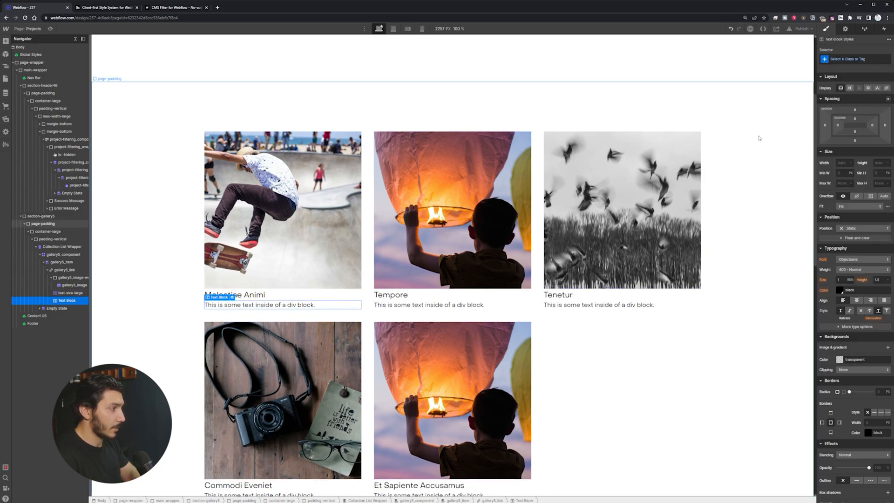
pyautogui.click(842, 60)
pyautogui.write('text')
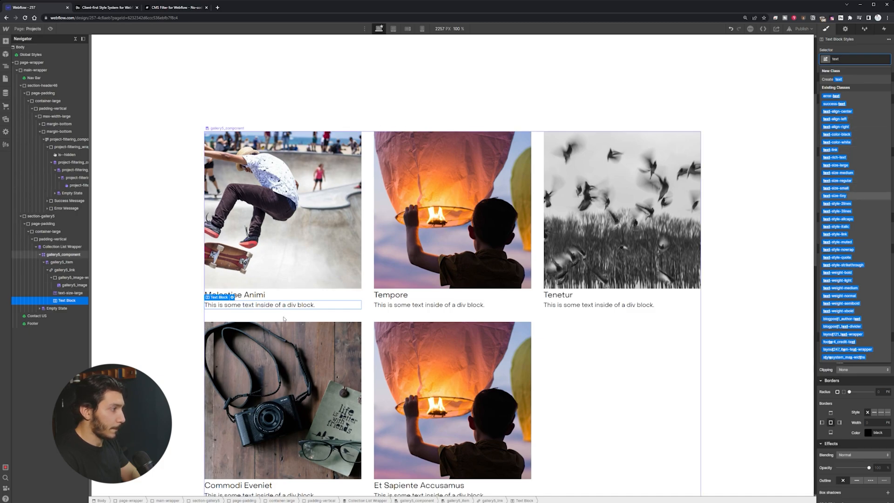
# Step: Apply text-size-small to the card paragraph and review its available CMS text fields
pyautogui.click(836, 188)
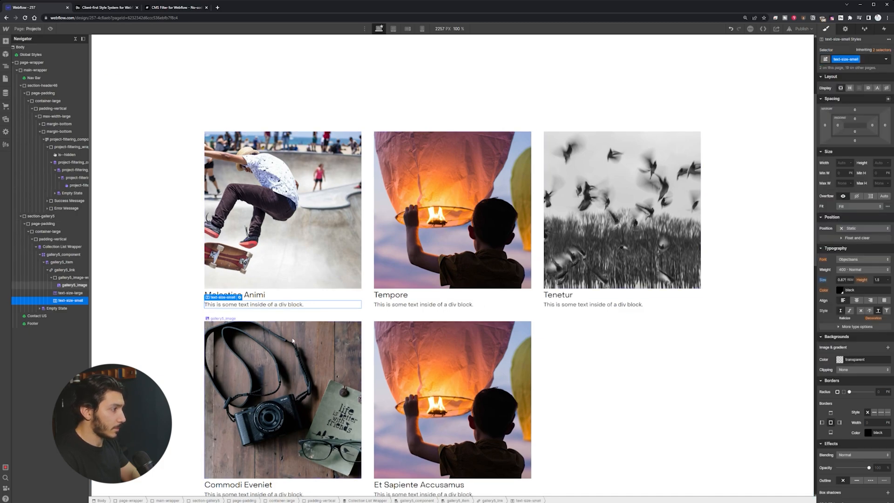
pyautogui.click(239, 297)
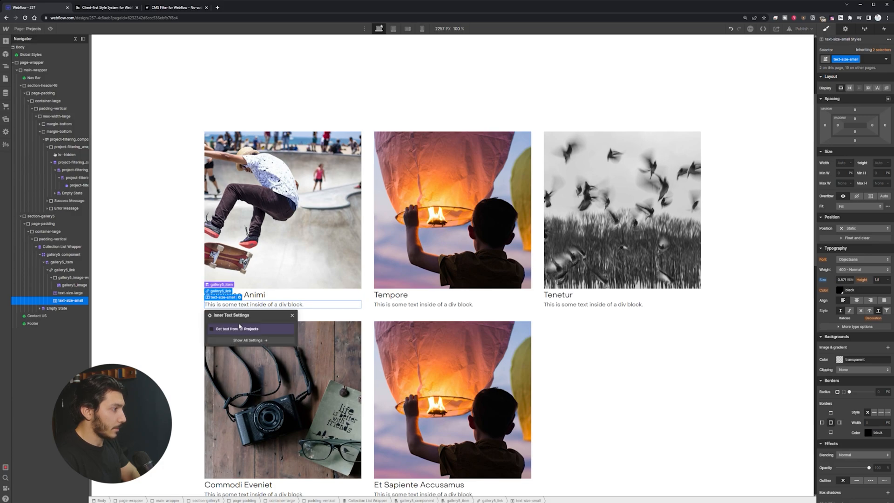
pyautogui.click(247, 338)
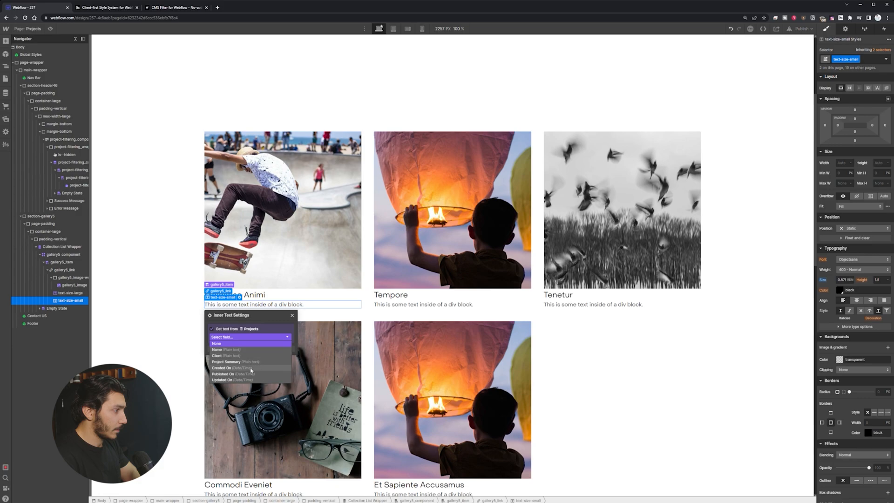
pyautogui.click(266, 330)
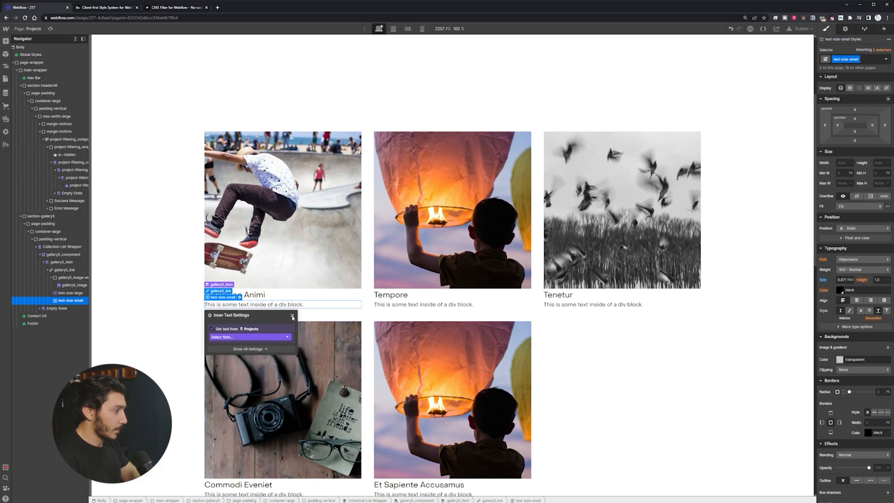
pyautogui.click(292, 316)
# Step: Open the Categories CMS collection showing Spanish, Transitional, Farmhouse and Mordern
pyautogui.click(288, 295)
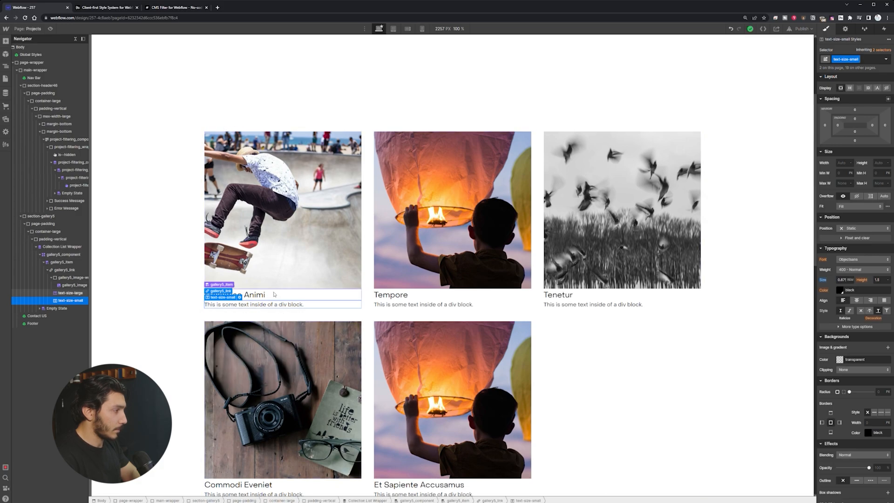
pyautogui.click(293, 306)
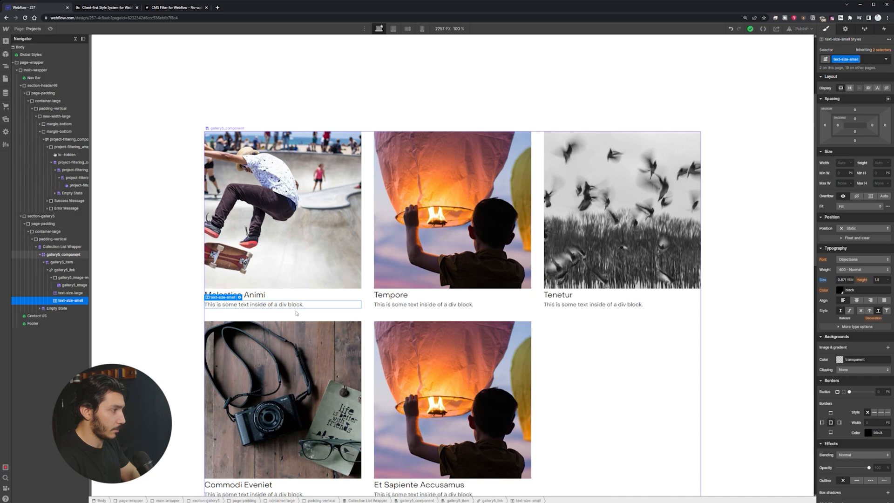
pyautogui.click(6, 93)
pyautogui.click(56, 73)
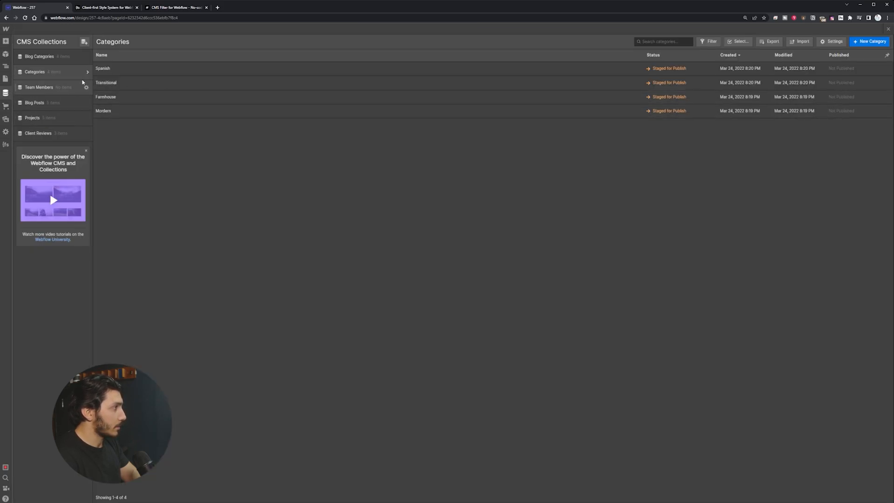
# Step: Check the Projects collection's settings, where Categories is a multi-reference field, then return to the canvas
pyautogui.click(51, 118)
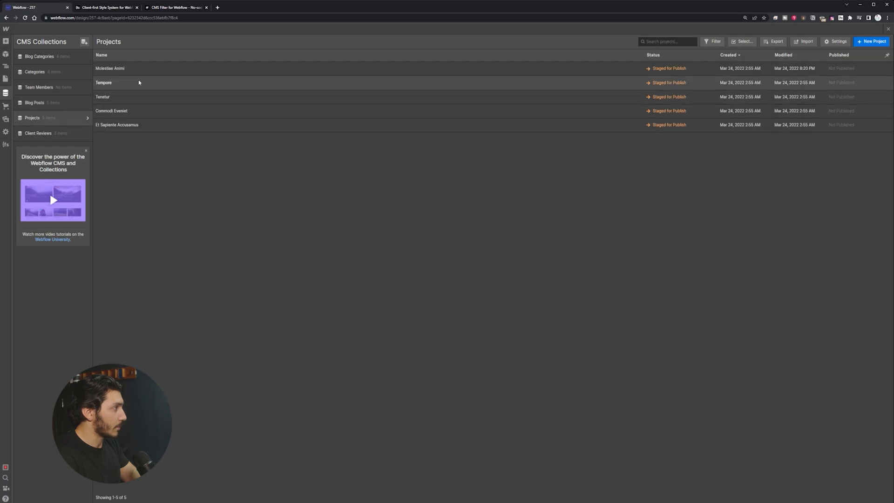
pyautogui.click(837, 41)
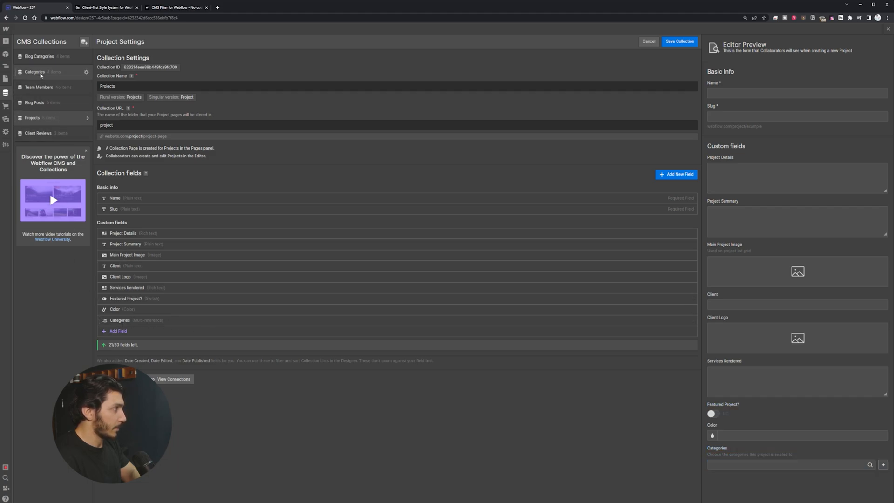
pyautogui.click(5, 79)
pyautogui.click(289, 306)
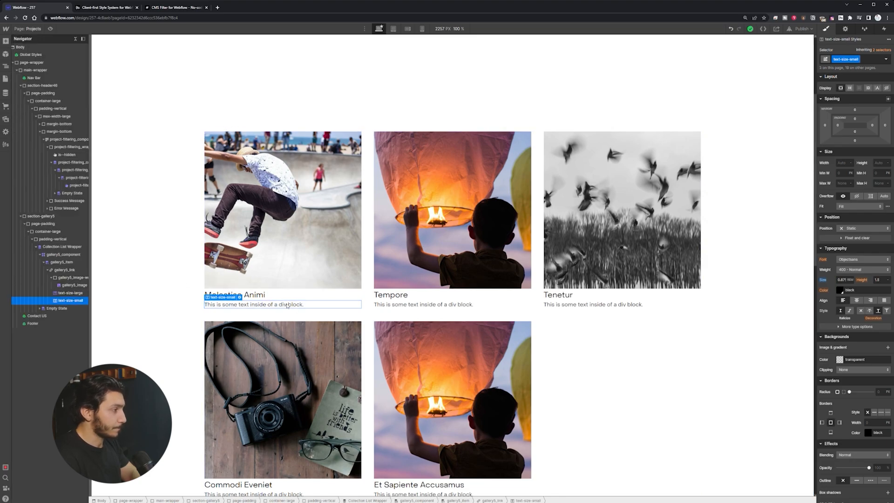
# Step: Select the Molestiae Animi title and try inserting a Collection List there
pyautogui.click(281, 296)
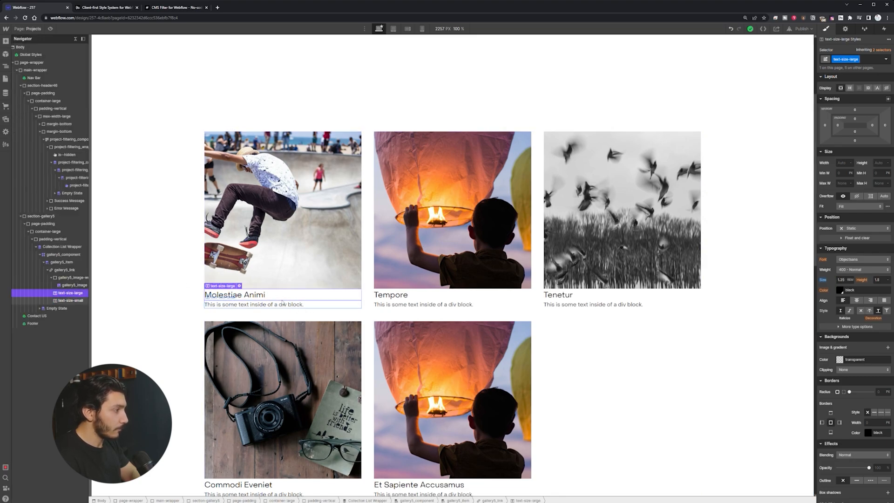
pyautogui.click(308, 306)
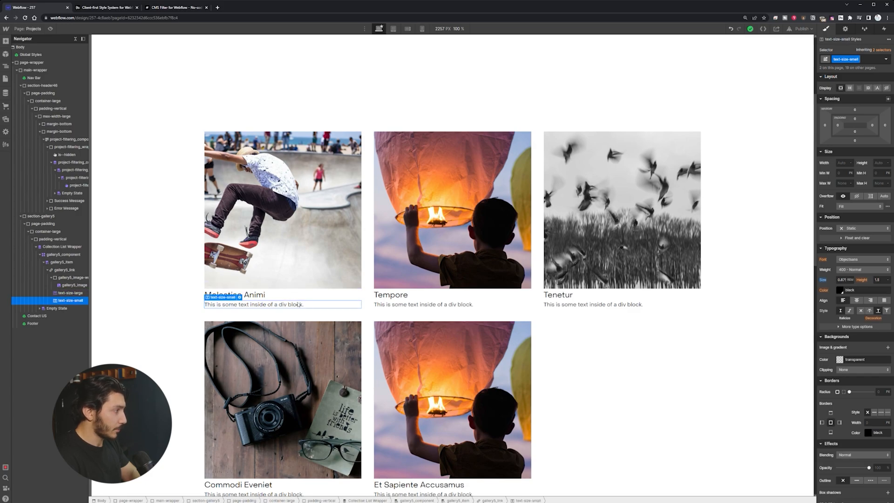
pyautogui.click(297, 300)
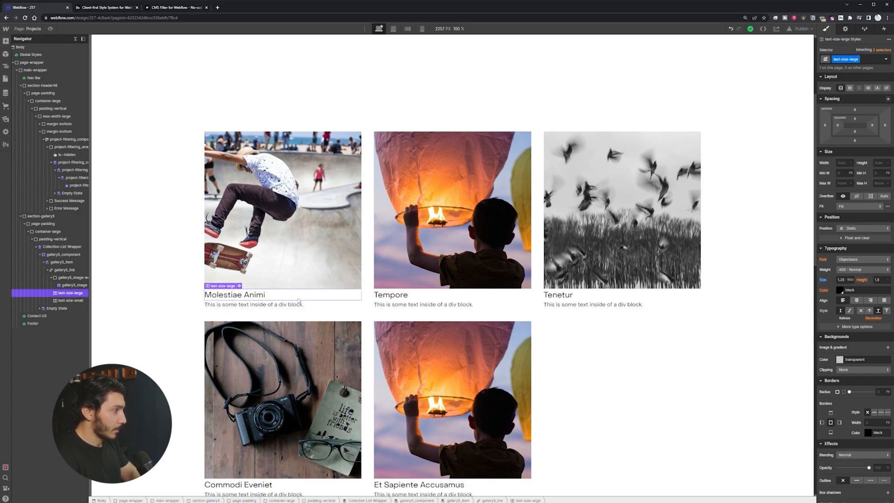
pyautogui.hotkey('ctrl', 'e')
pyautogui.write('coll')
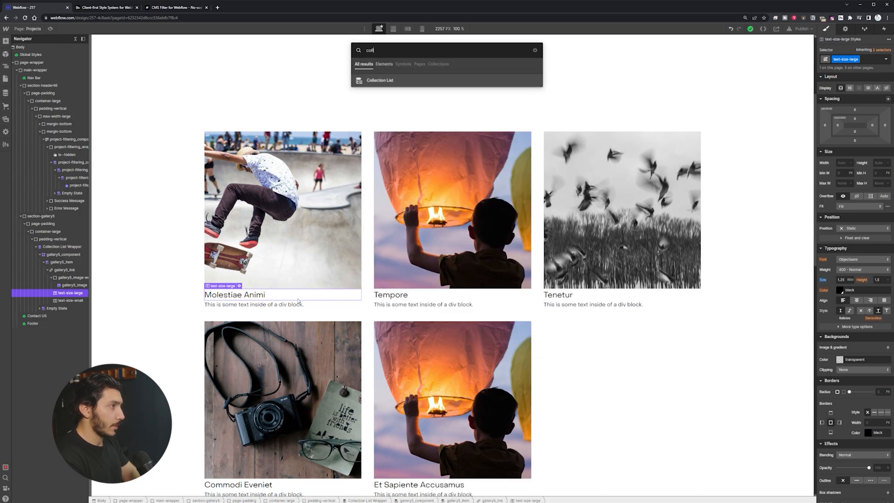
pyautogui.press('Return')
# Step: Insert a Collection List into the gallery5_item card and set its source to Categories
pyautogui.press('Up')
pyautogui.press('Up')
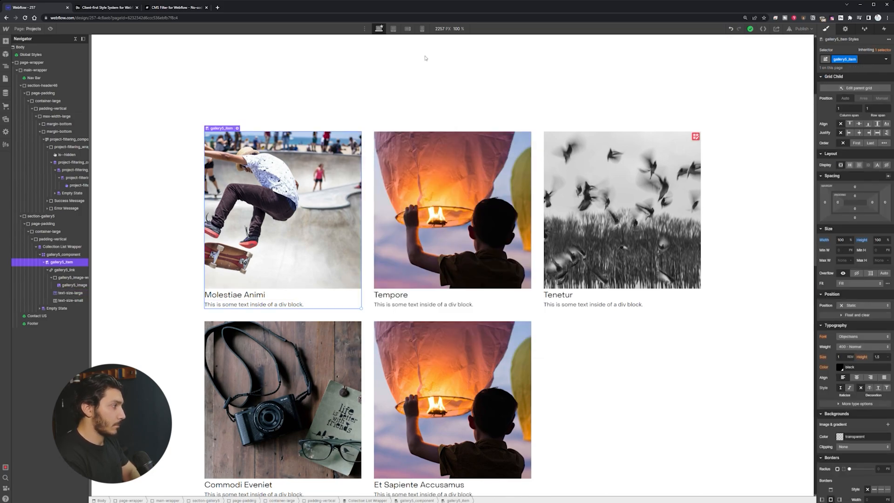
pyautogui.hotkey('ctrl', 'e')
pyautogui.write('coll')
pyautogui.press('Return')
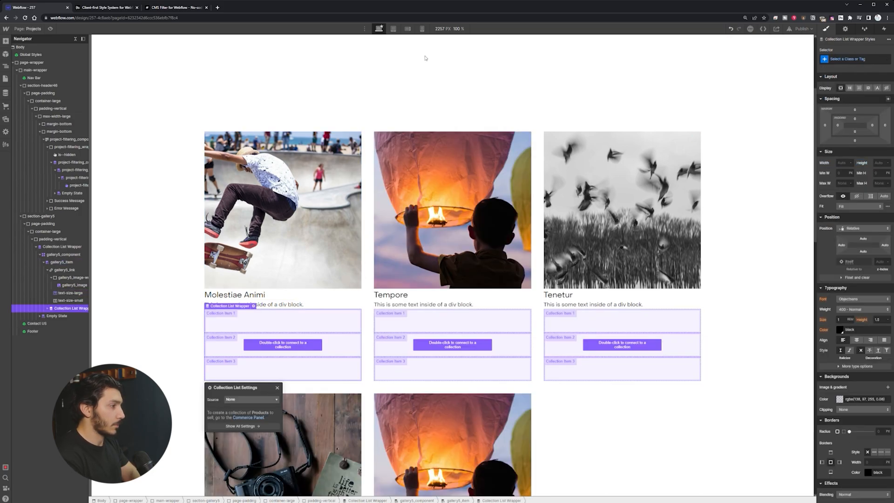
pyautogui.click(253, 399)
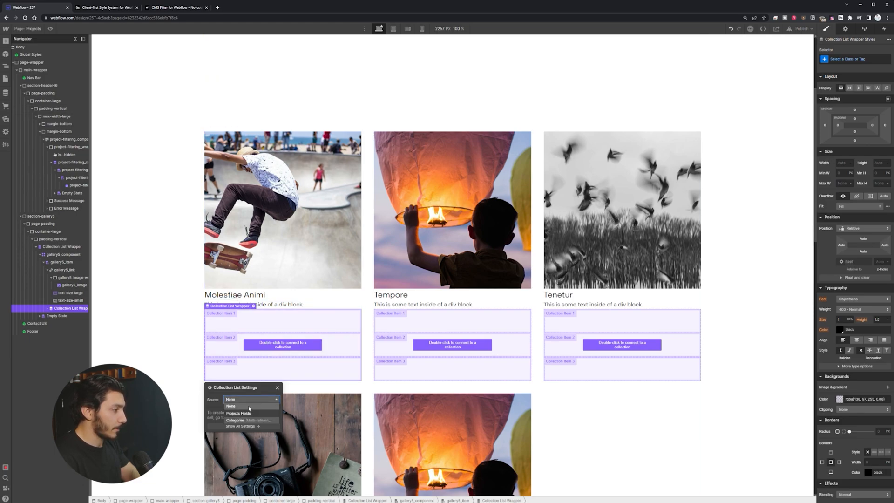
pyautogui.click(251, 421)
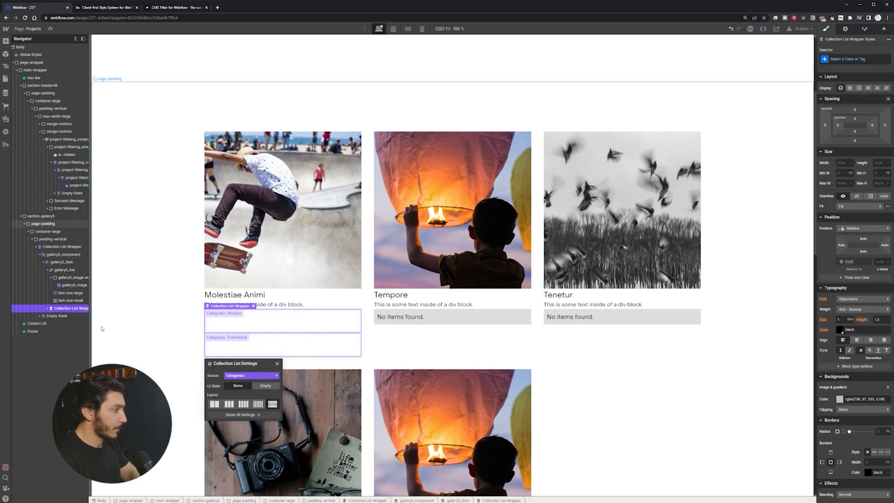
pyautogui.click(49, 310)
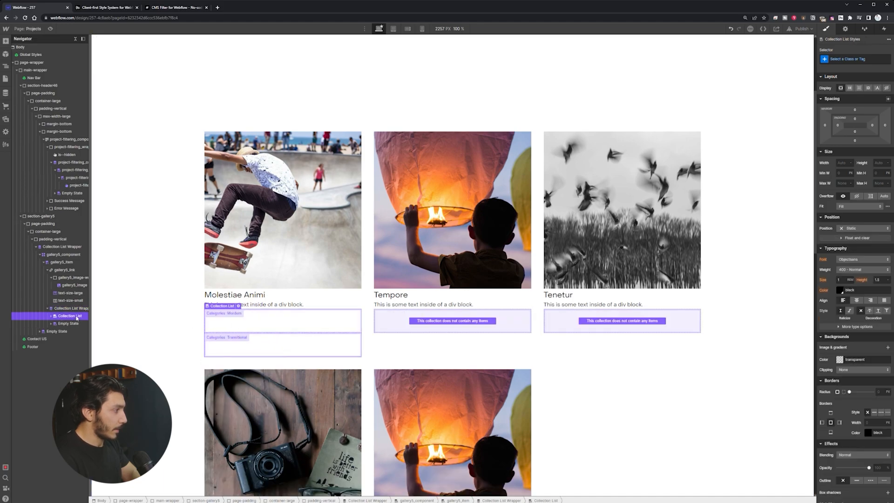
# Step: Give the nested list wrapper the class gallery5-categories_wrap
pyautogui.hotkey('ctrl', 'Return')
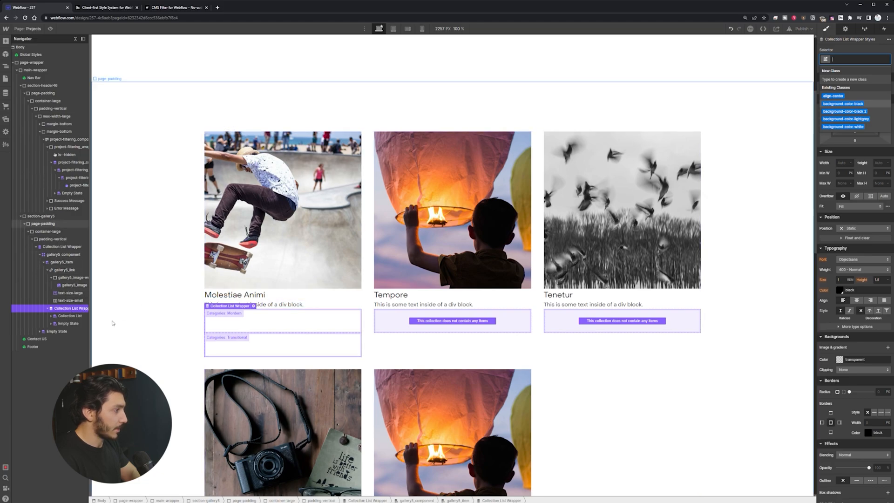
pyautogui.write('gallery')
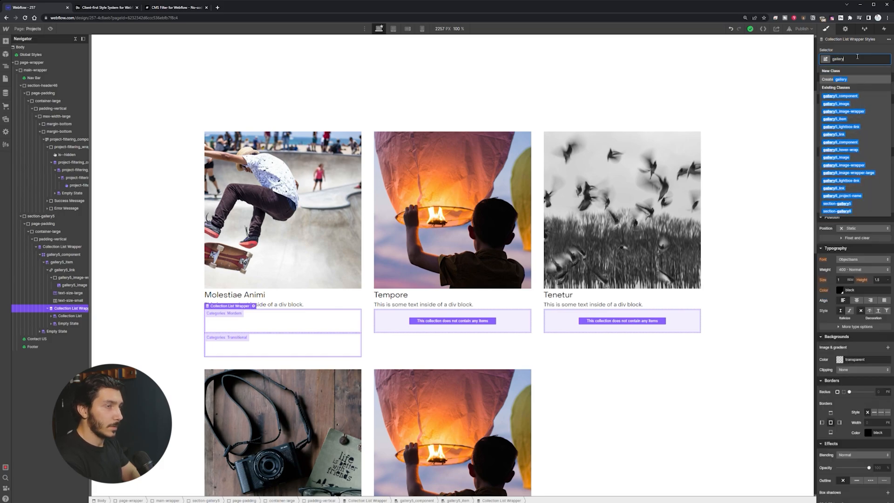
pyautogui.write('-')
pyautogui.press('BackSpace')
pyautogui.write('5_categ')
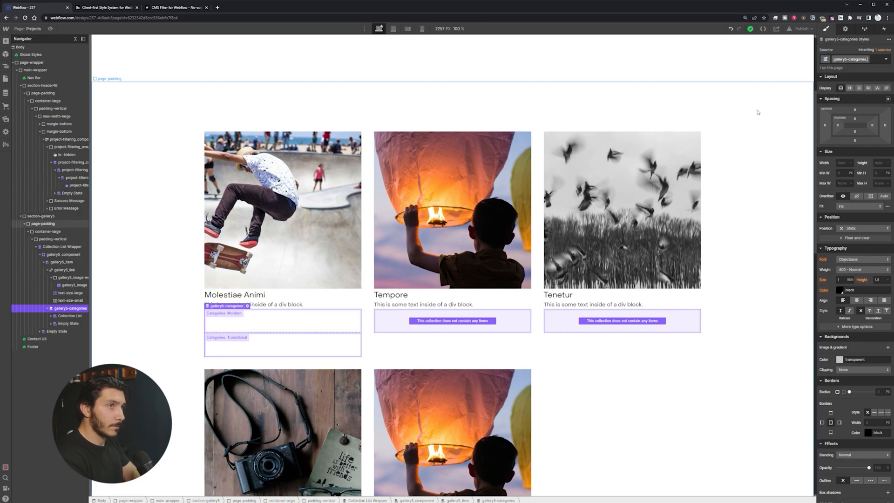
pyautogui.write('wrap')
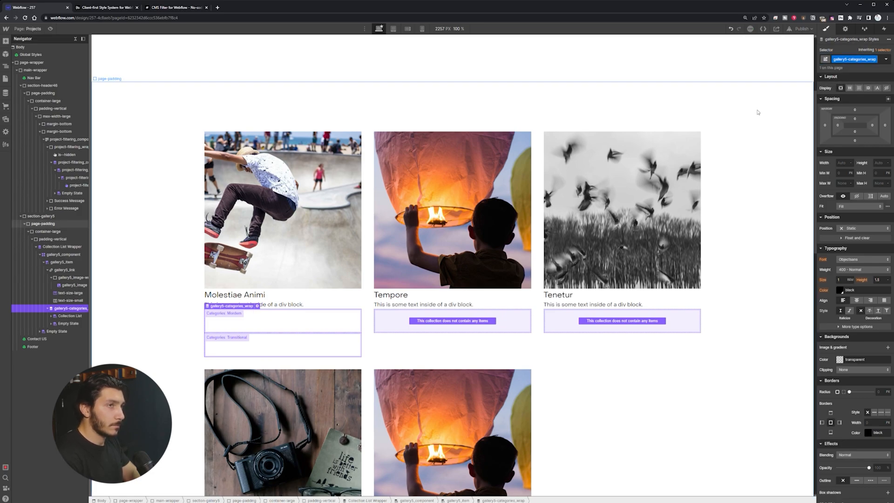
# Step: Give the inner collection list the class gallery5-categories_list
pyautogui.click(83, 316)
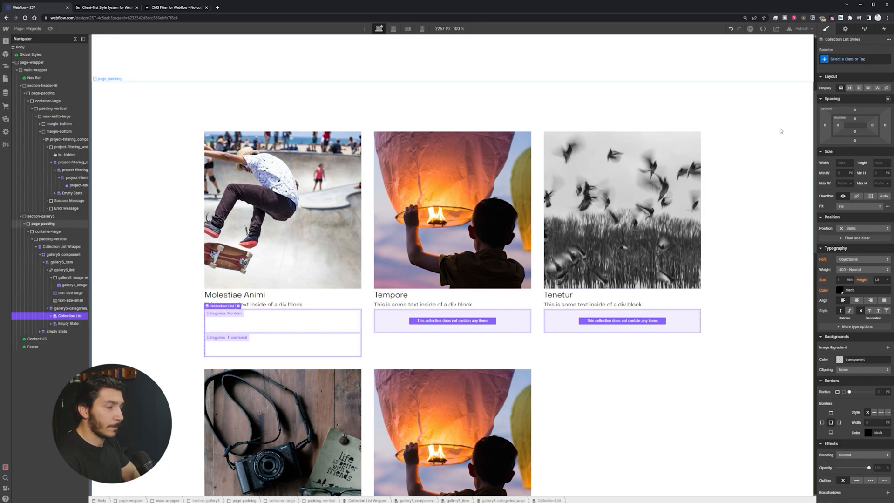
pyautogui.click(858, 59)
pyautogui.write('galle')
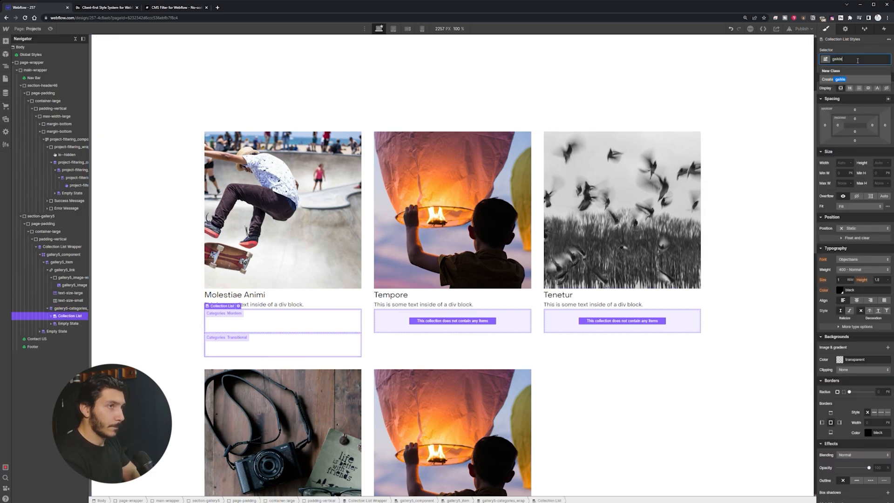
pyautogui.write('ry')
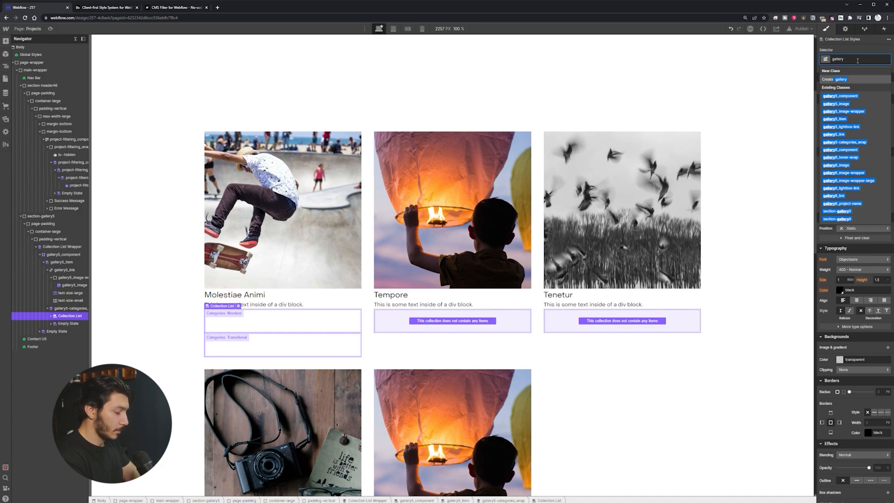
pyautogui.write('5-cate')
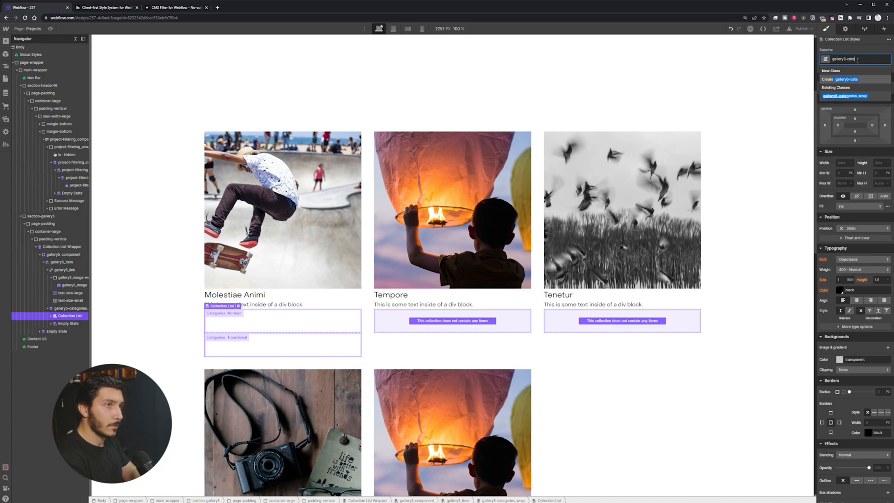
pyautogui.write('gories_list')
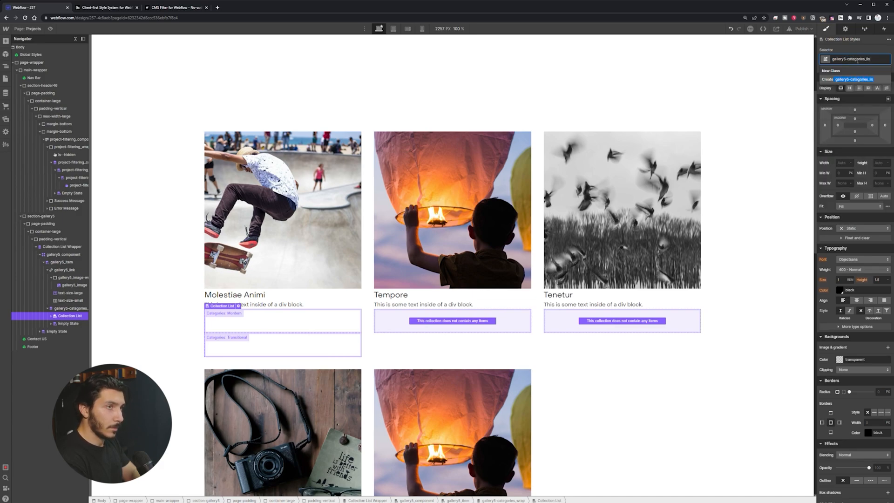
pyautogui.press('Return')
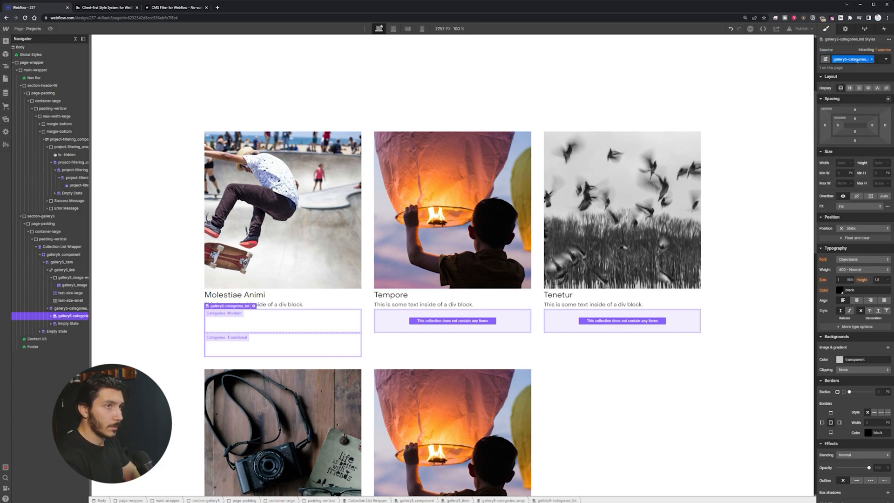
# Step: Give the category collection item the class gallery5-categories
pyautogui.click(51, 316)
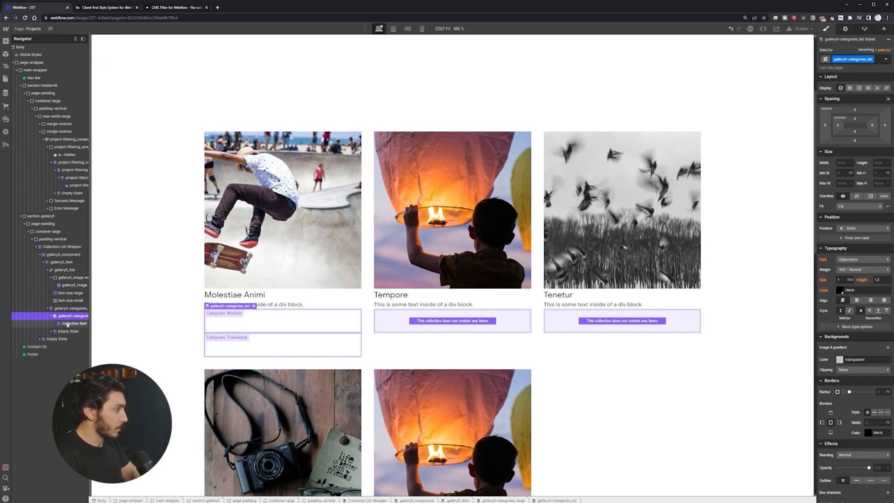
pyautogui.click(68, 324)
pyautogui.click(48, 308)
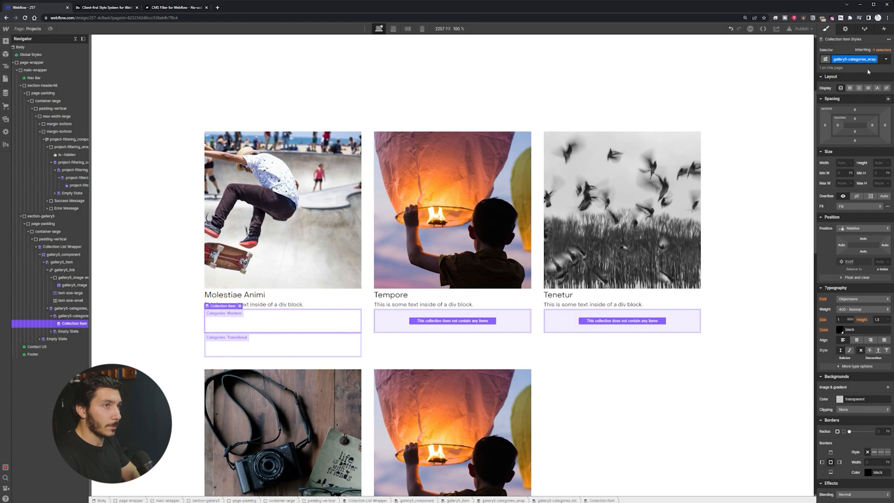
pyautogui.click(857, 59)
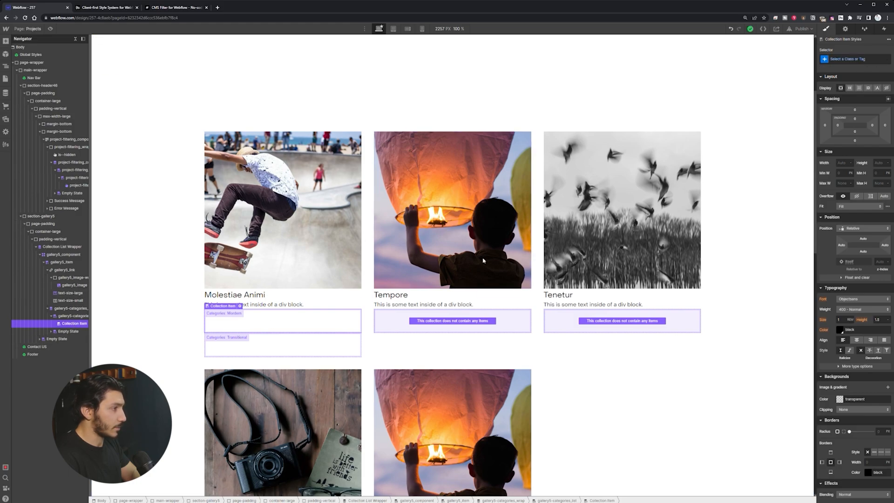
pyautogui.write('gallery')
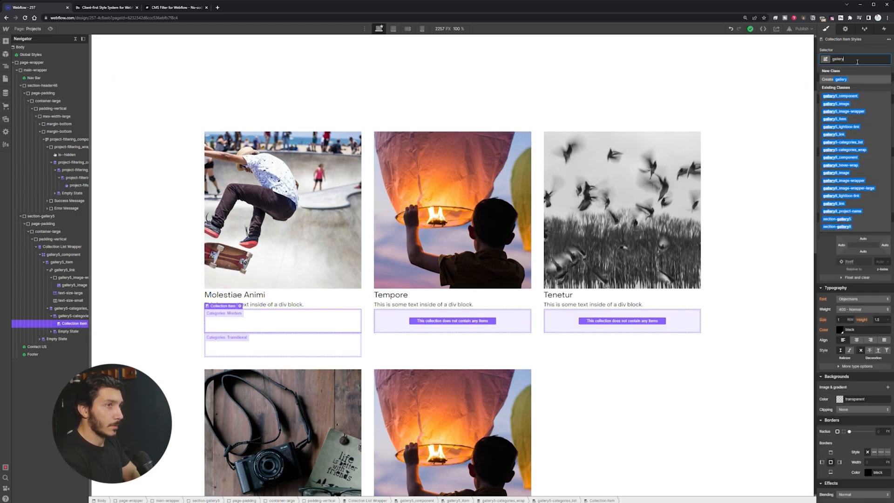
pyautogui.write('5-categor')
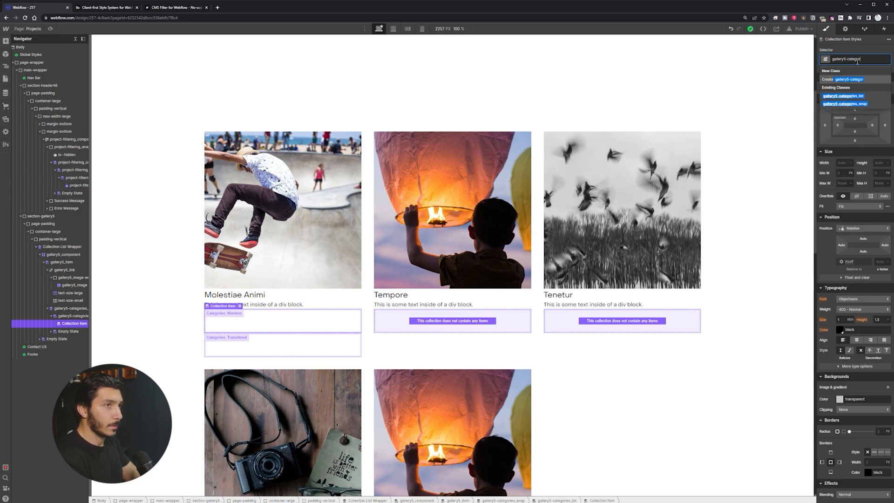
pyautogui.write('ies')
pyautogui.press('Return')
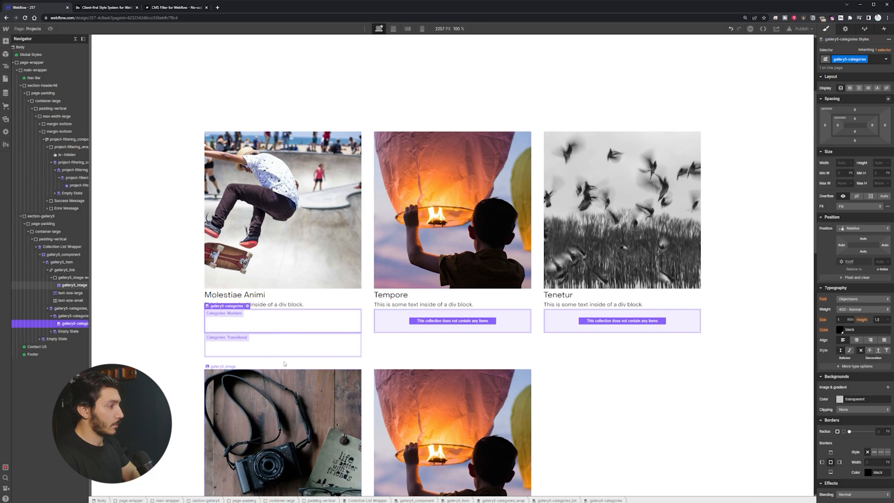
# Step: Paste the green filter buttons into the category item, then delete them again
pyautogui.scroll(4, 265, 326)
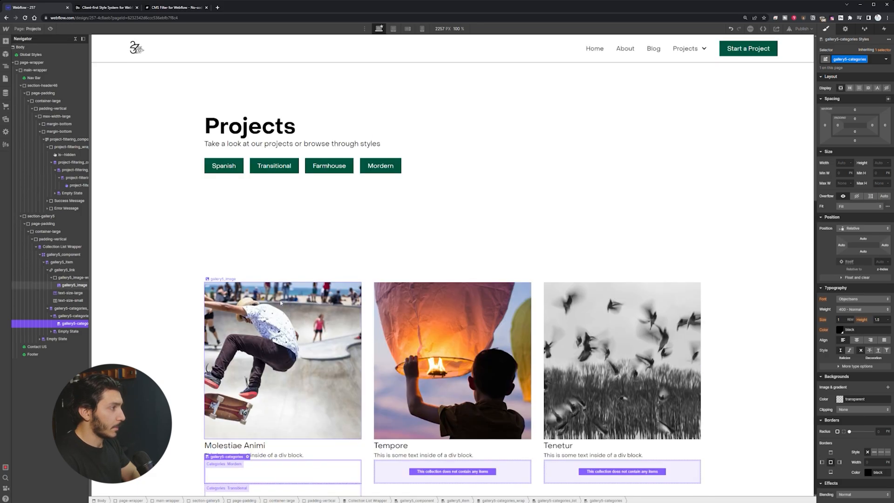
pyautogui.scroll(-5, 247, 259)
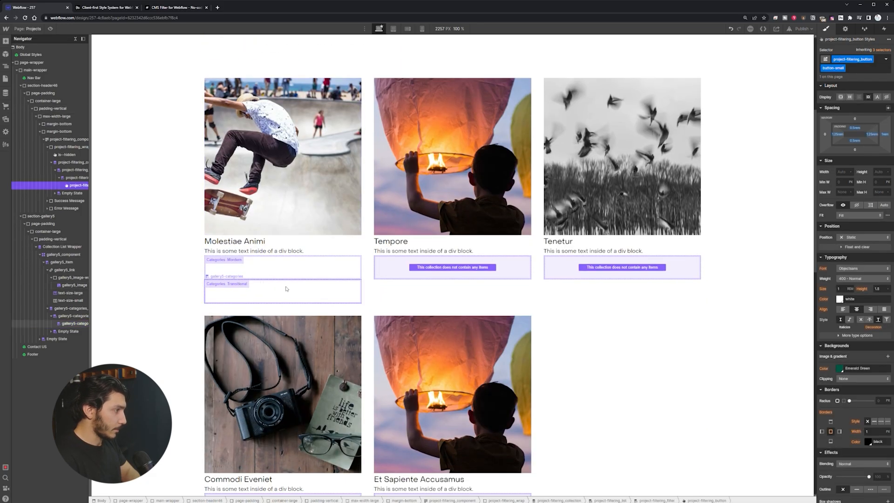
pyautogui.hotkey('ctrl', 'v')
pyautogui.click(279, 265)
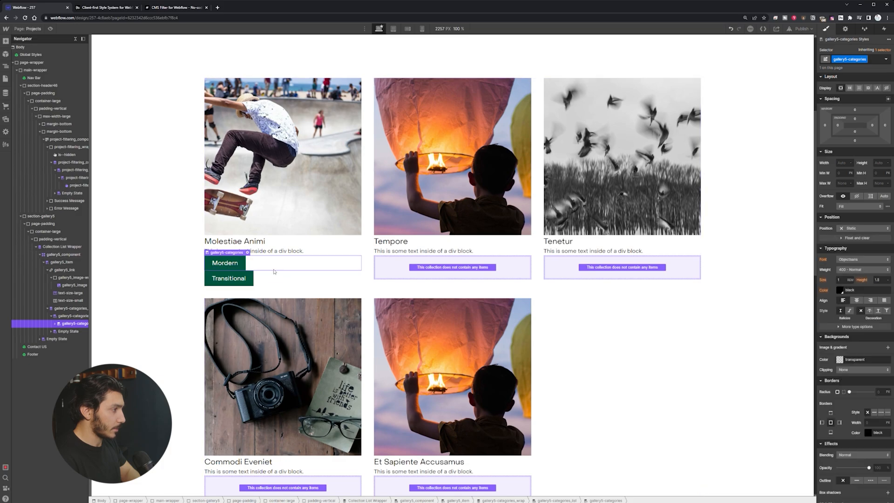
pyautogui.click(246, 268)
pyautogui.press('Delete')
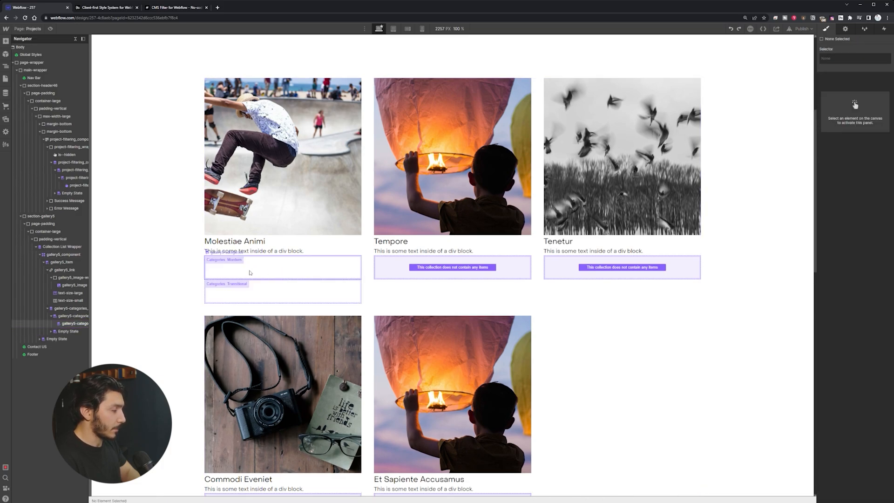
pyautogui.click(250, 272)
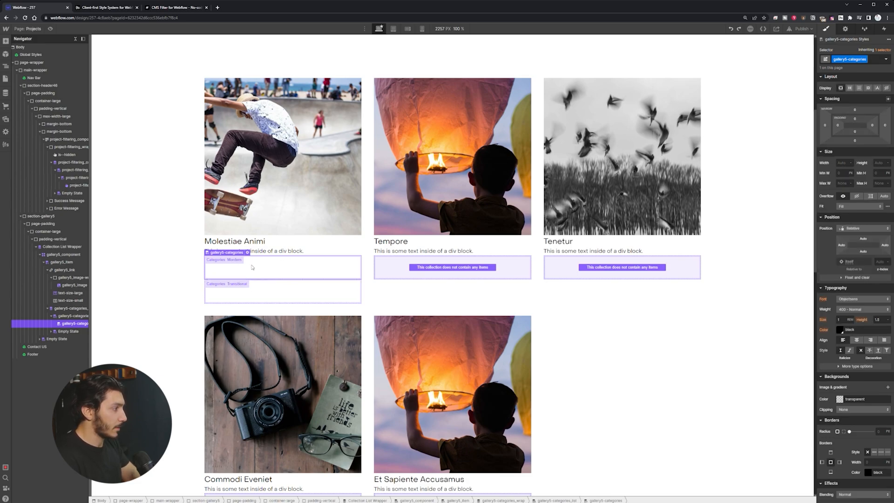
pyautogui.hotkey('ctrl', 'k')
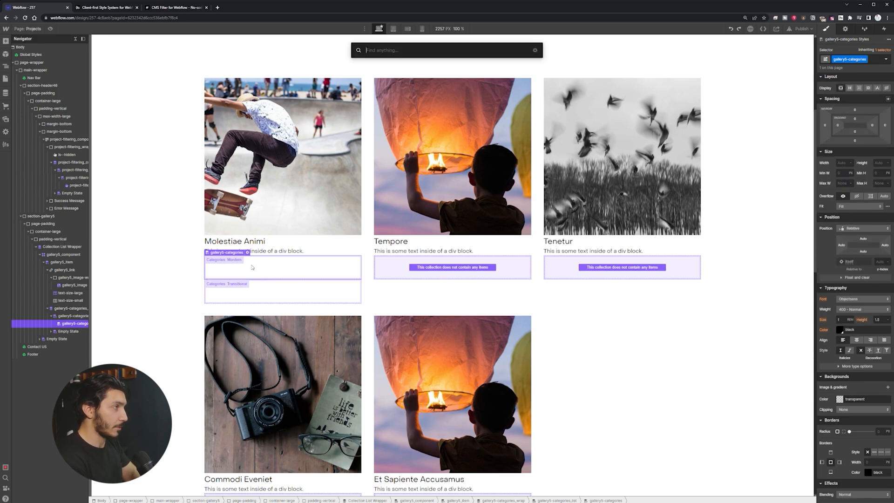
# Step: Insert a Div Block into the category collection item
pyautogui.write('text')
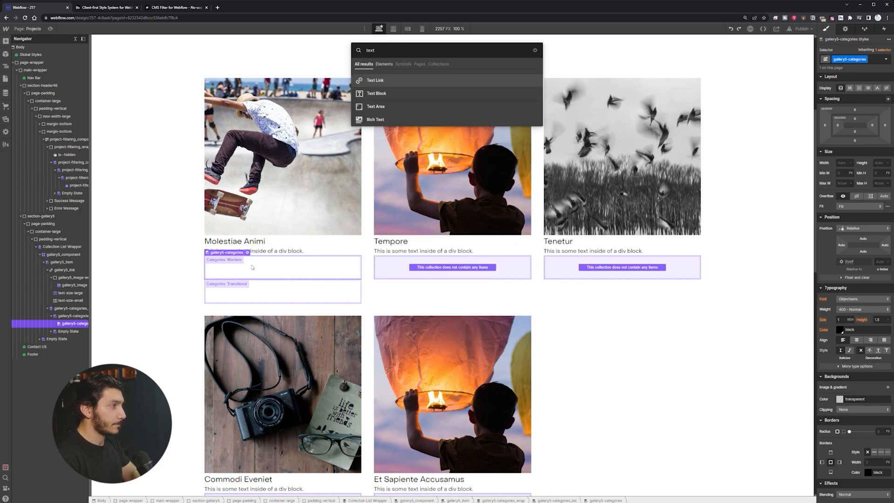
pyautogui.press('BackSpace')
pyautogui.press('BackSpace')
pyautogui.press('BackSpace')
pyautogui.write('div')
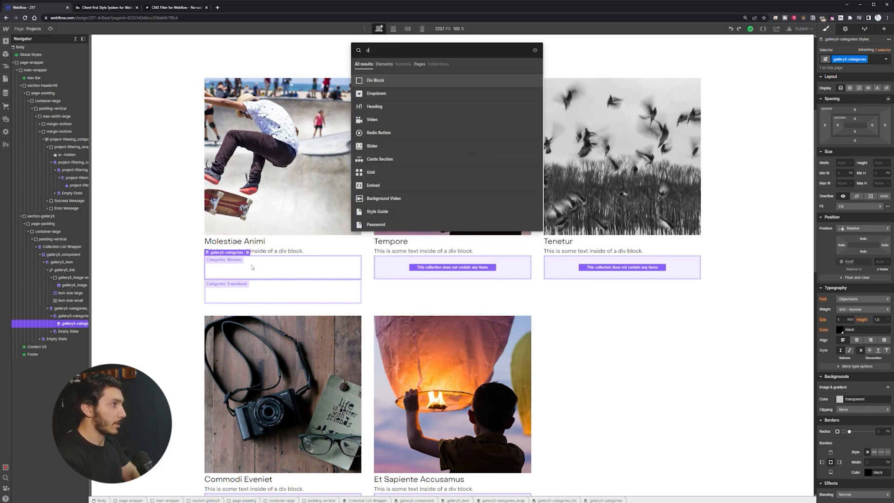
pyautogui.press('Return')
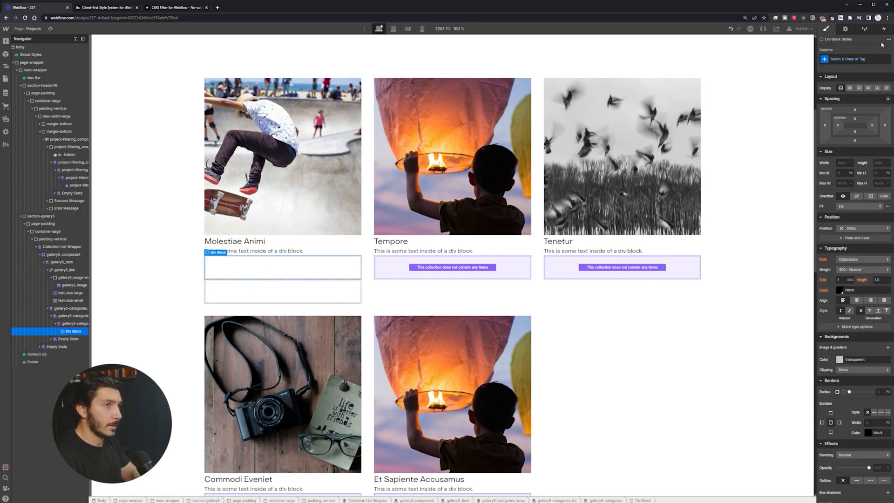
# Step: Create and apply the class gallery5-categories_item on the new block
pyautogui.click(856, 59)
pyautogui.write('ga')
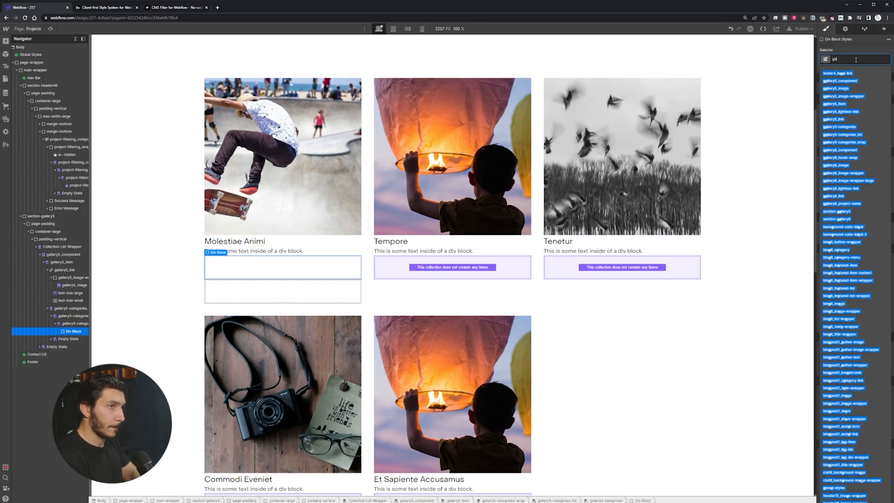
pyautogui.write('llery5')
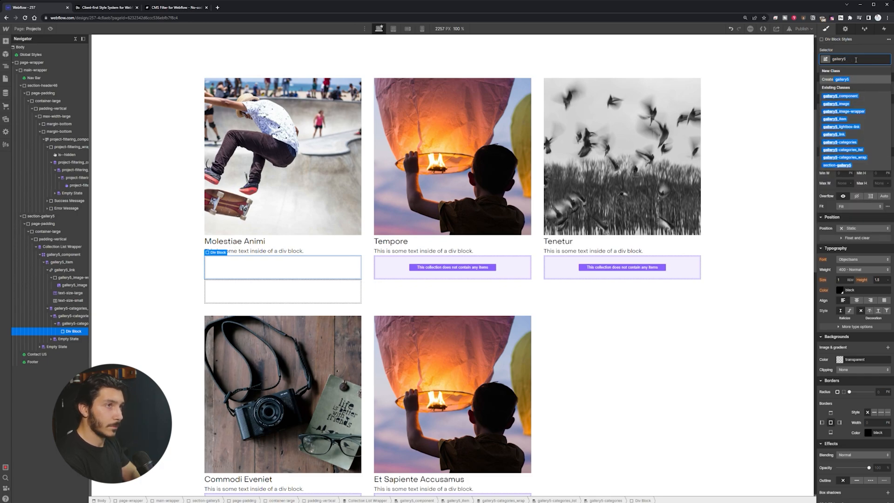
pyautogui.write('-cat')
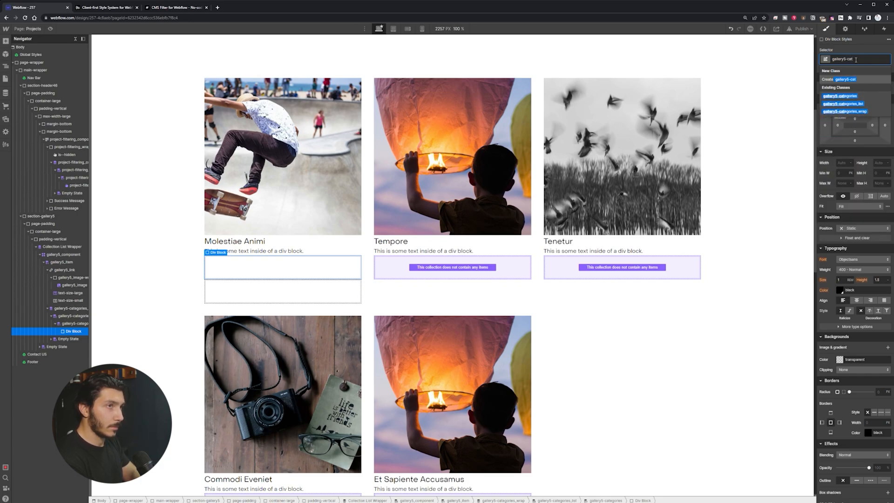
pyautogui.write('egories')
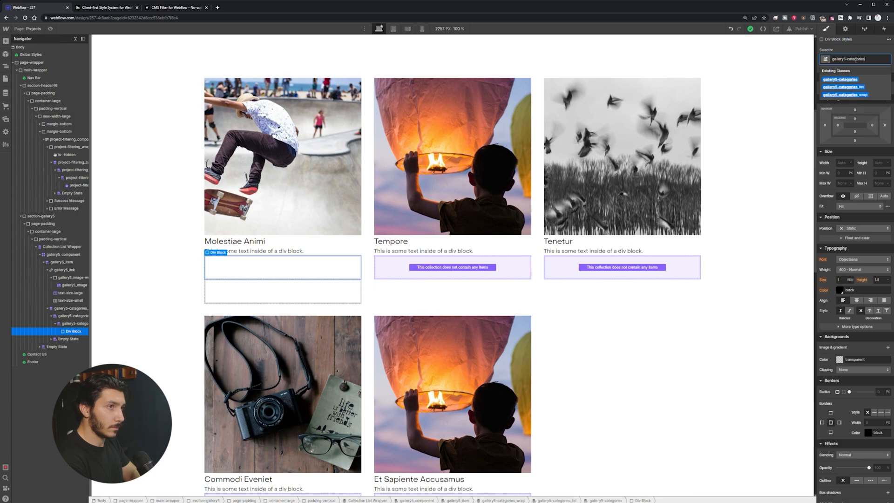
pyautogui.write('-i')
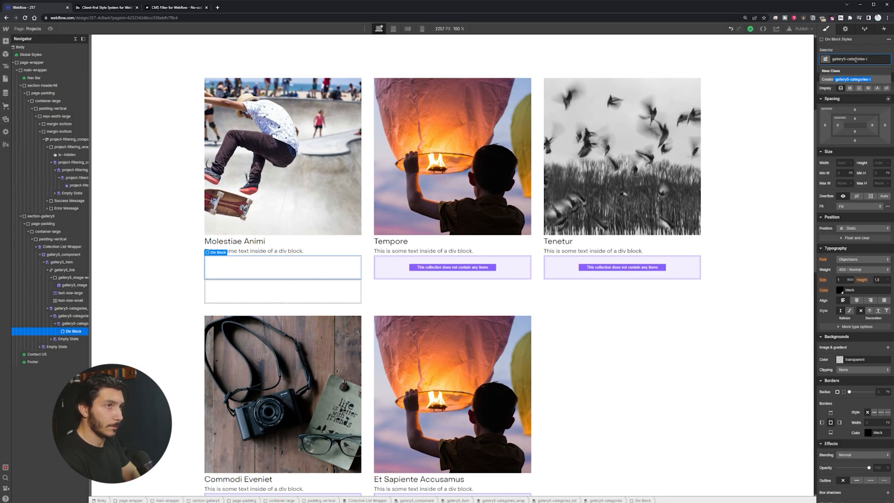
pyautogui.press('BackSpace')
pyautogui.press('BackSpace')
pyautogui.write('_item')
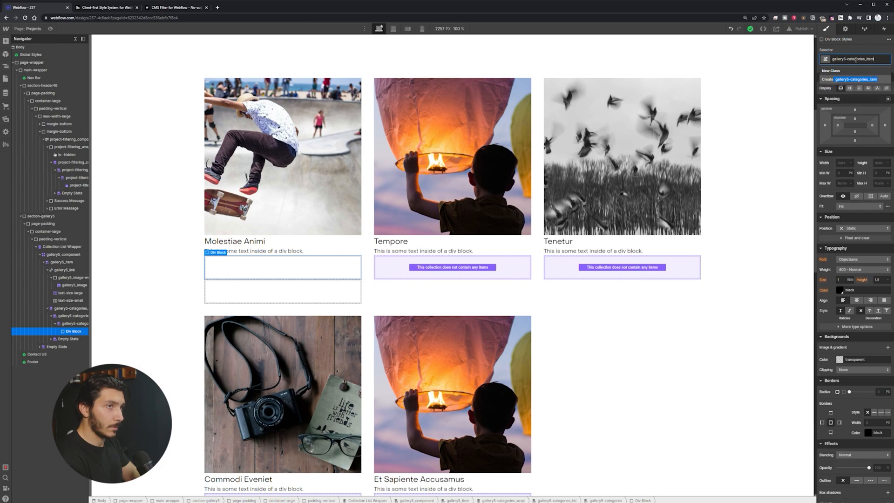
pyautogui.press('Return')
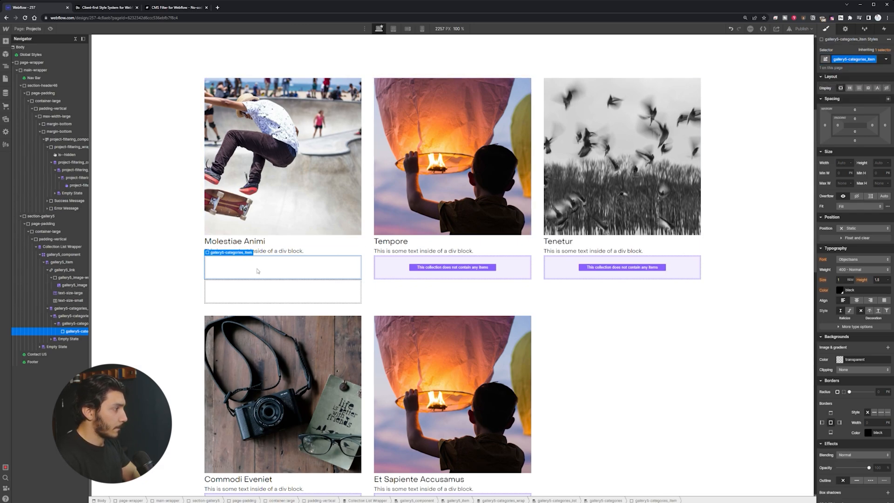
pyautogui.hotkey('ctrl', 'e')
# Step: Add a Text Block with class text-size-small and delete the extra text element
pyautogui.write('tex')
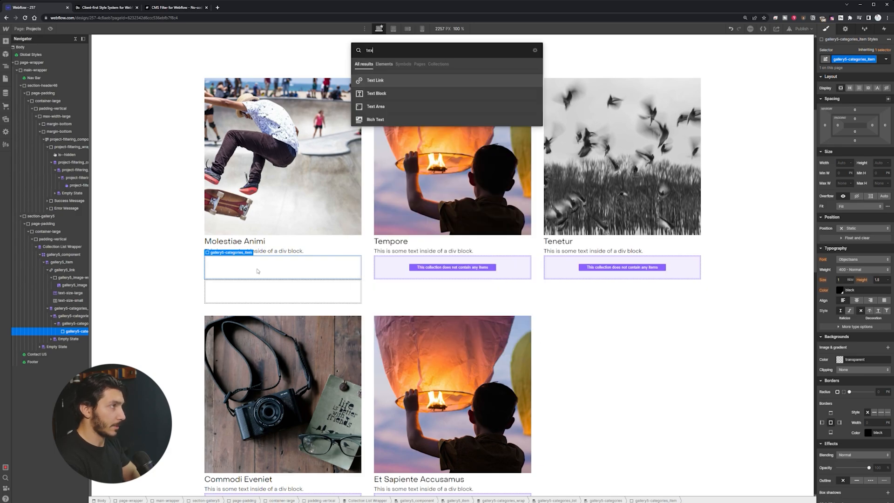
pyautogui.write('t')
pyautogui.press('Down')
pyautogui.press('Return')
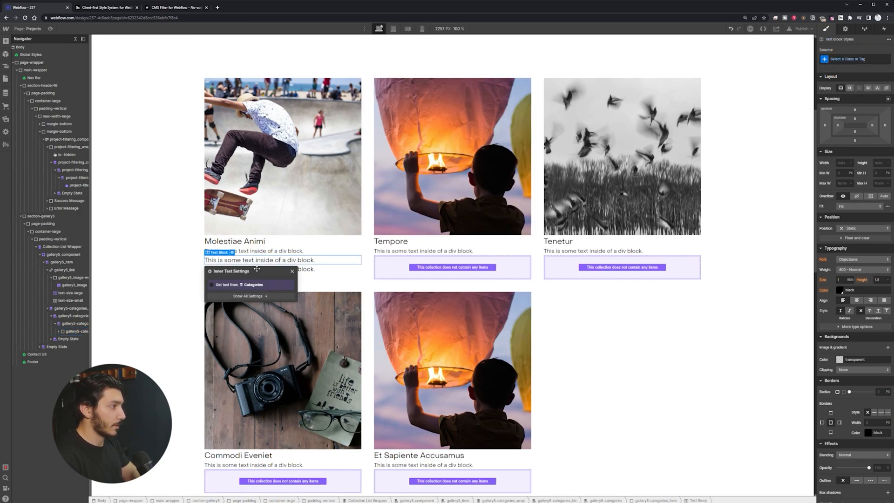
pyautogui.click(846, 60)
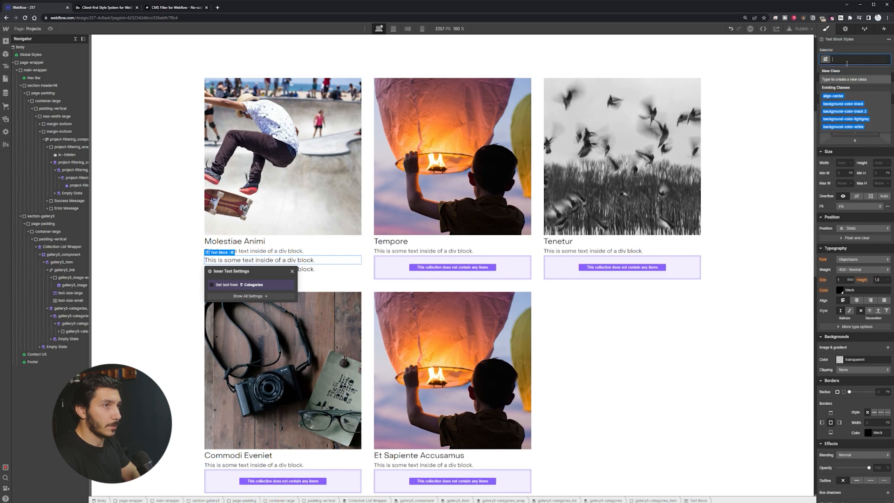
pyautogui.write('text')
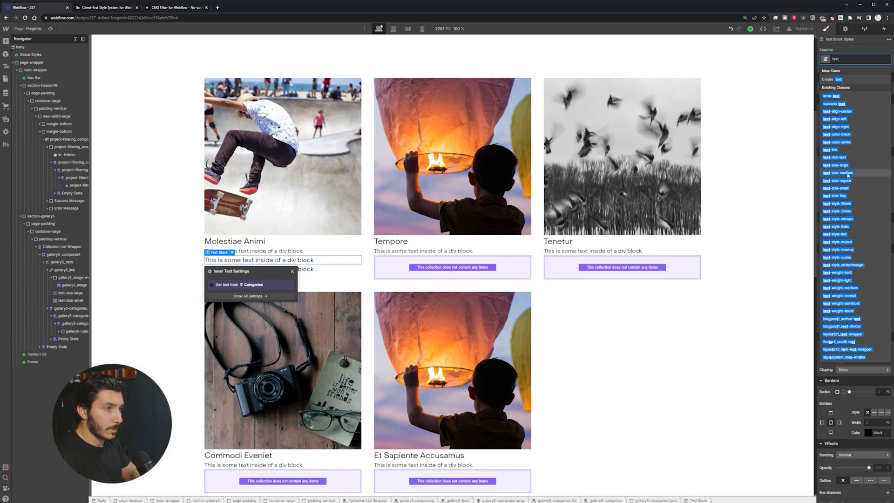
pyautogui.click(847, 189)
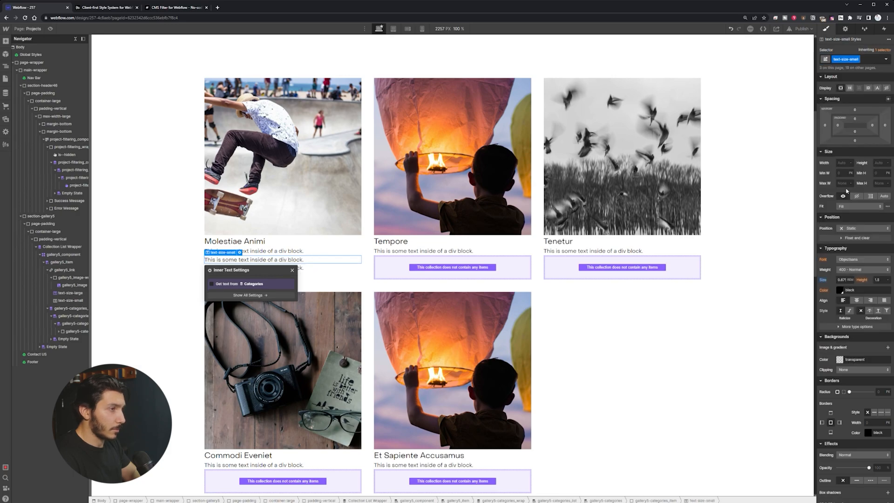
pyautogui.click(315, 253)
pyautogui.press('Delete')
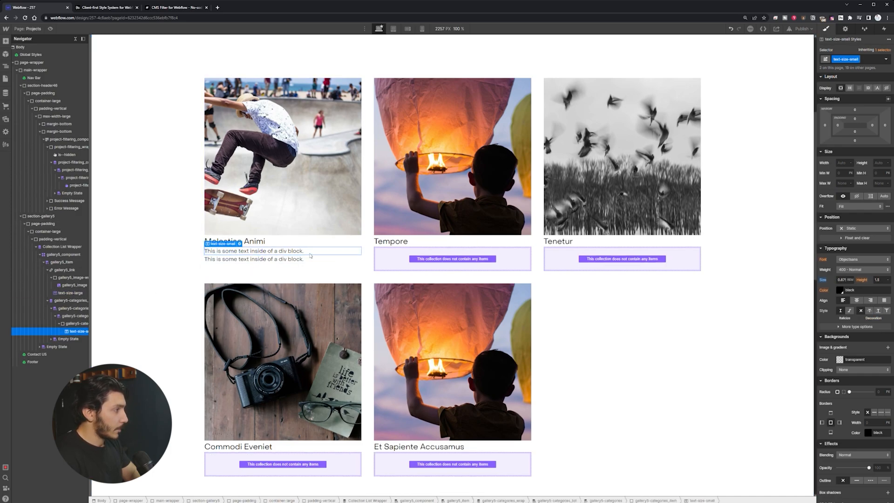
# Step: Bind the text block to the category Name, showing Mordern and Transitional
pyautogui.click(75, 317)
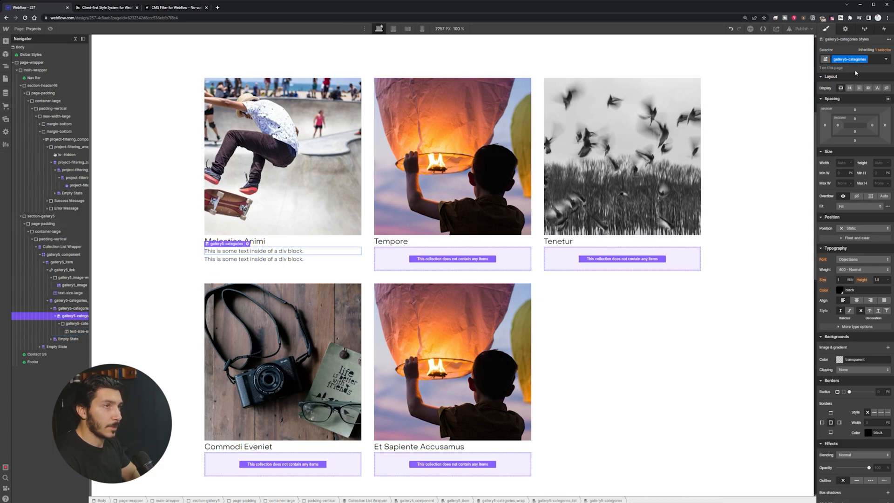
pyautogui.click(252, 252)
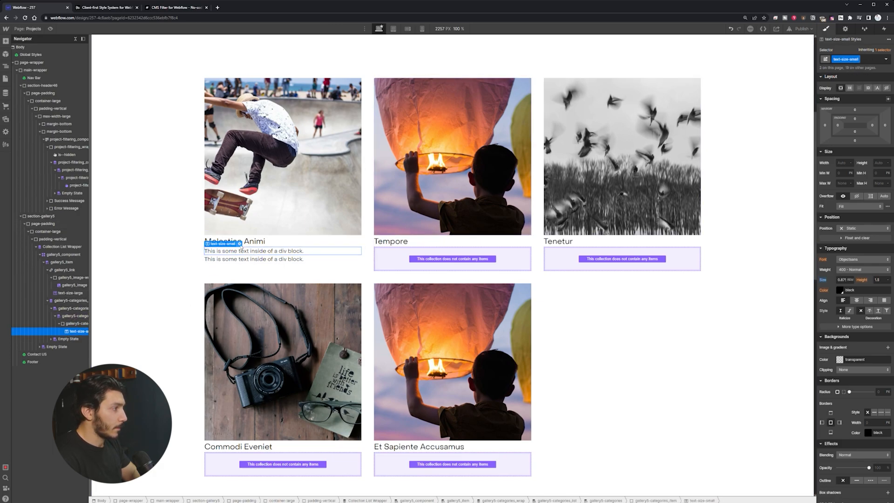
pyautogui.click(239, 244)
pyautogui.click(243, 284)
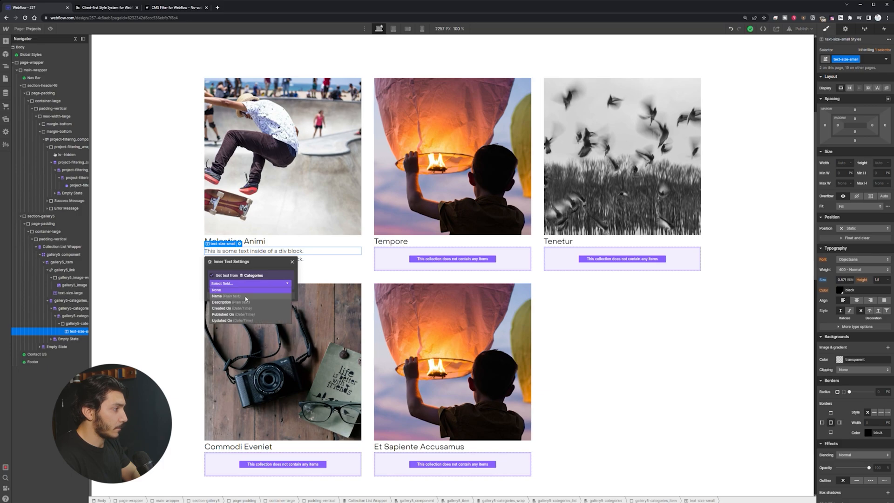
pyautogui.click(245, 296)
pyautogui.click(292, 261)
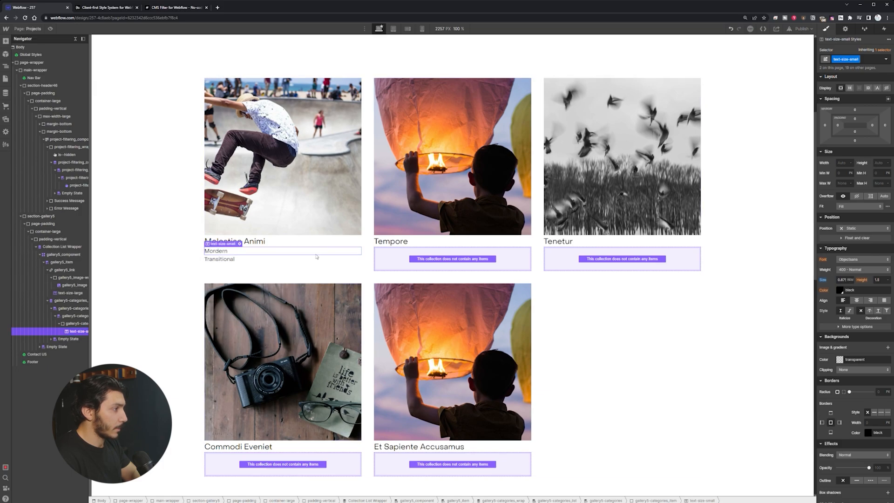
pyautogui.click(74, 308)
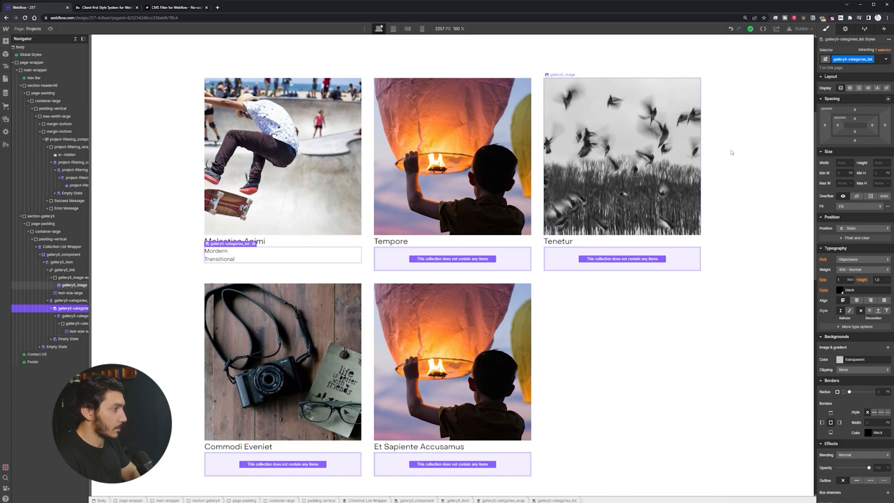
# Step: Lay the category tags in a row and give them 0.5rem padding on every side
pyautogui.click(850, 88)
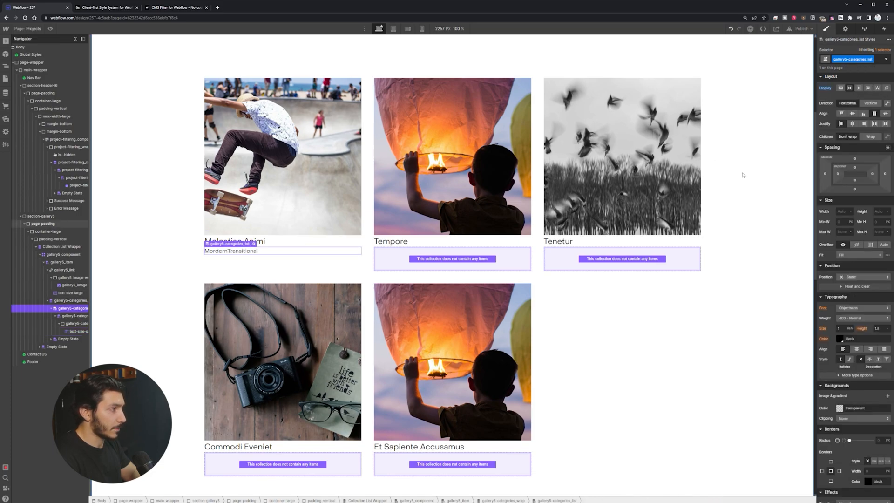
pyautogui.click(225, 251)
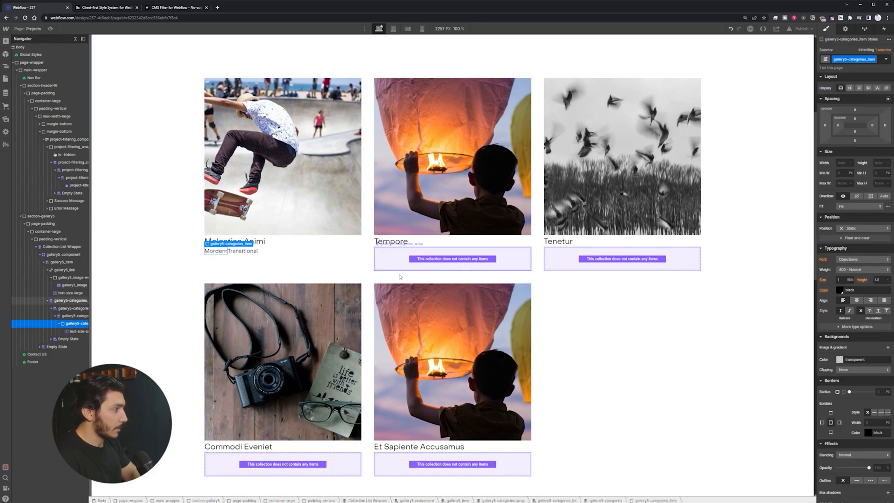
pyautogui.click(872, 124)
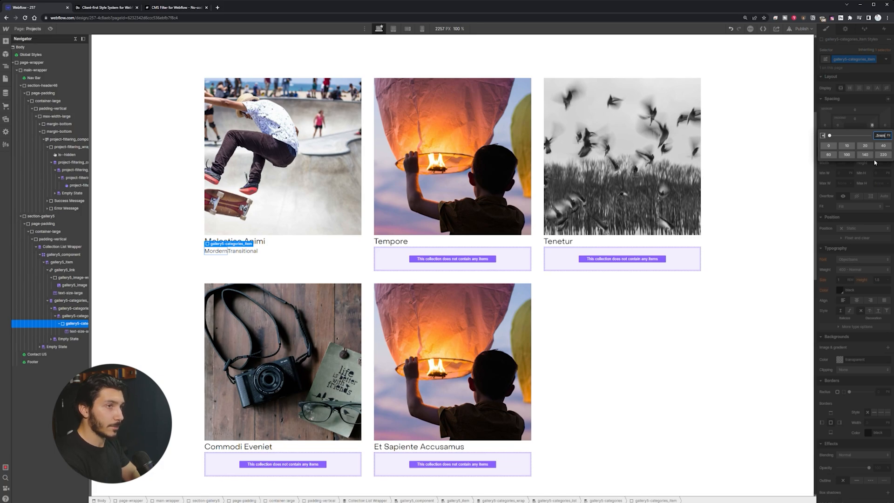
pyautogui.write('.5rem')
pyautogui.press('Return')
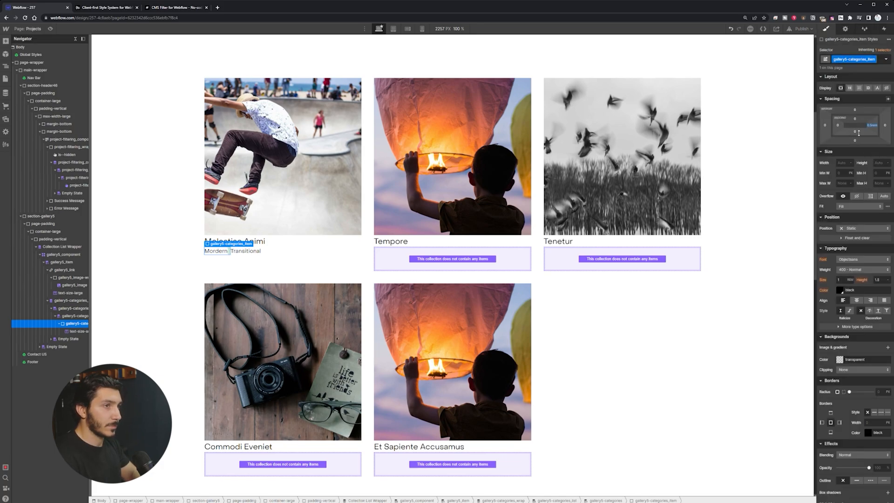
pyautogui.click(837, 125)
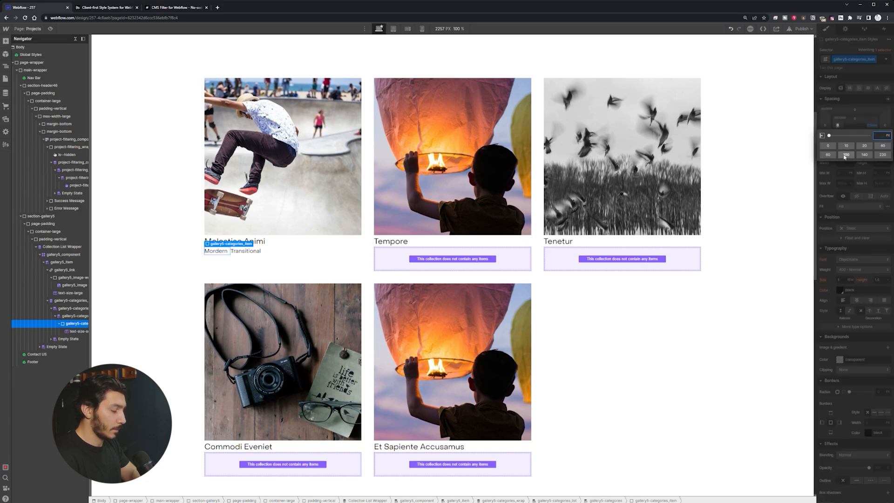
pyautogui.write('.5rem')
pyautogui.press('Return')
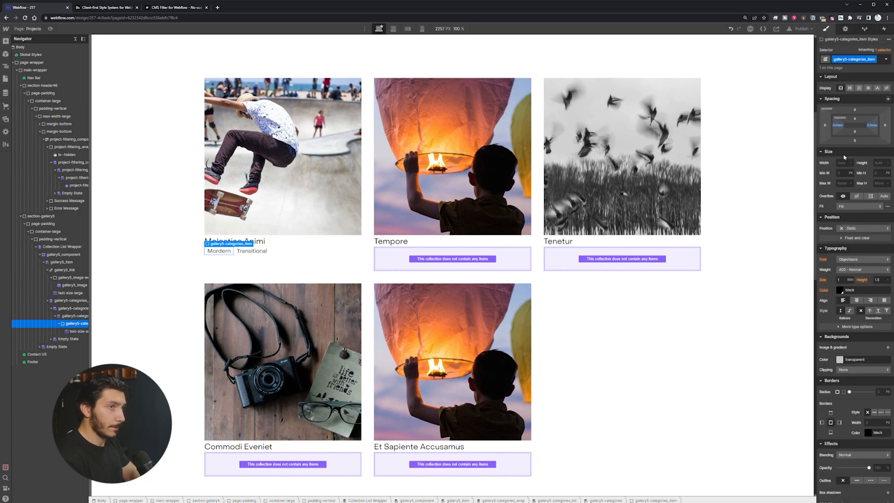
pyautogui.click(855, 122)
pyautogui.write('.5')
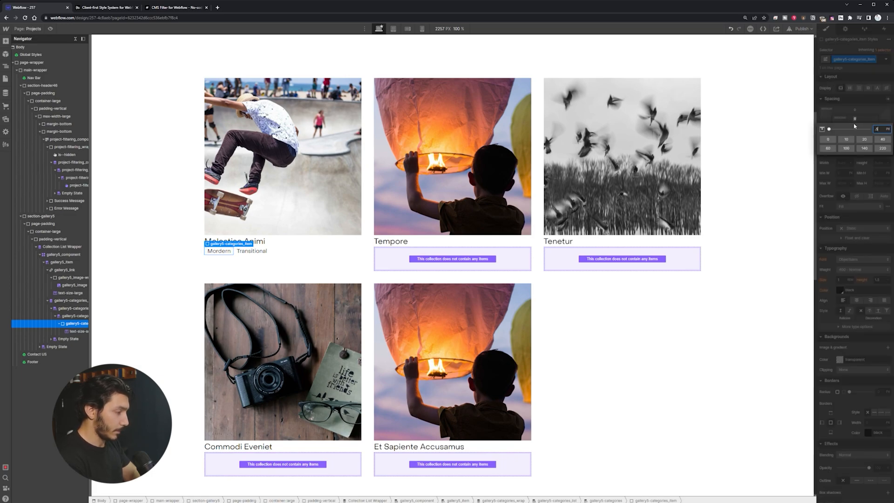
pyautogui.write('rem')
pyautogui.press('Return')
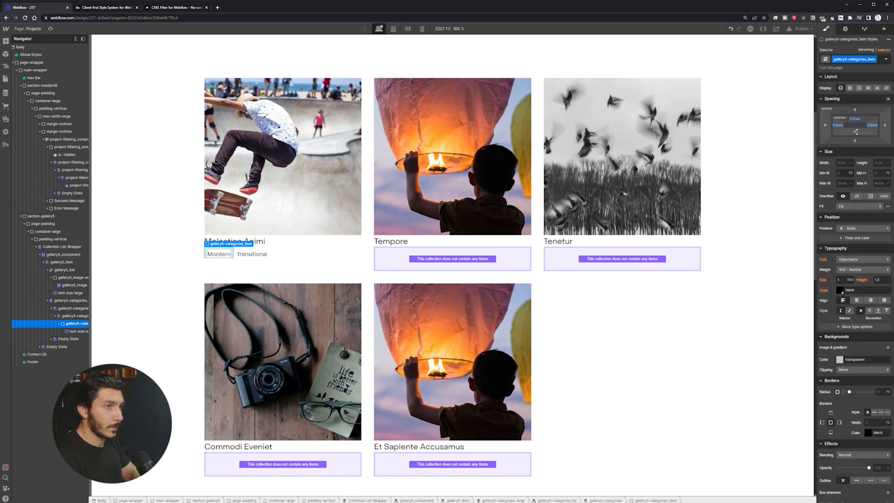
pyautogui.click(855, 132)
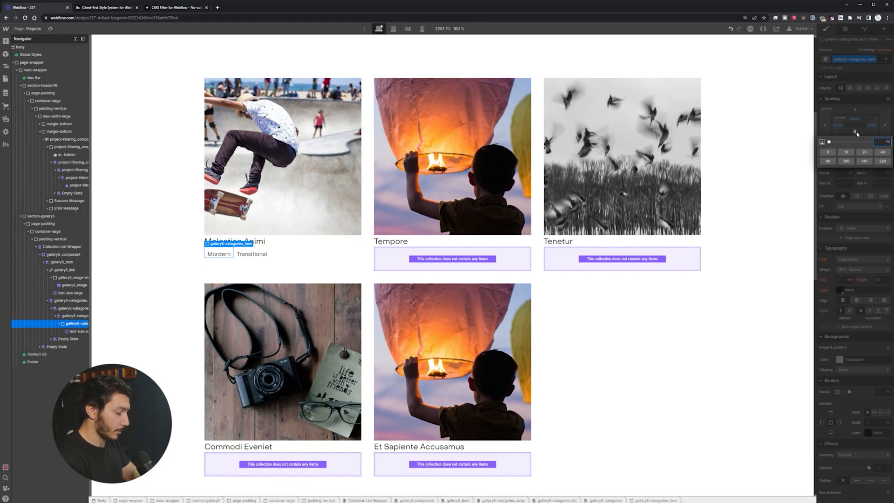
pyautogui.write('.5rem')
pyautogui.press('Return')
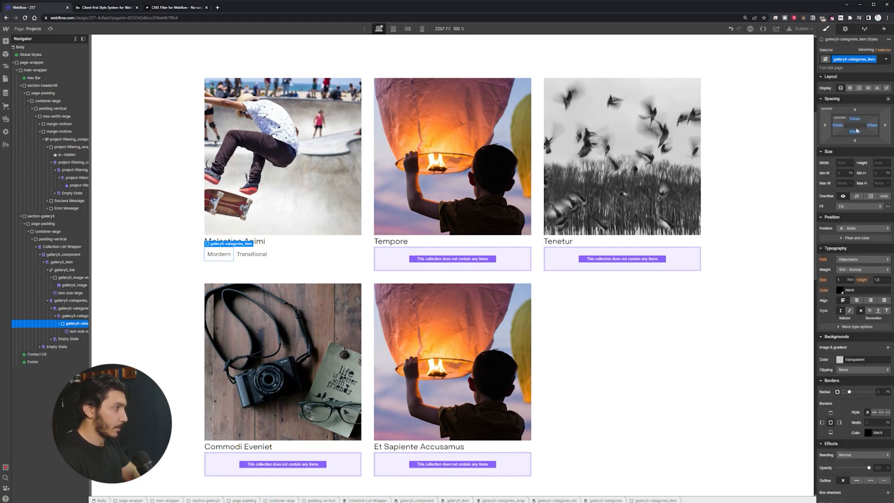
# Step: Reduce top and bottom padding to 0.25rem and add 0.25rem left and right margins
pyautogui.click(855, 119)
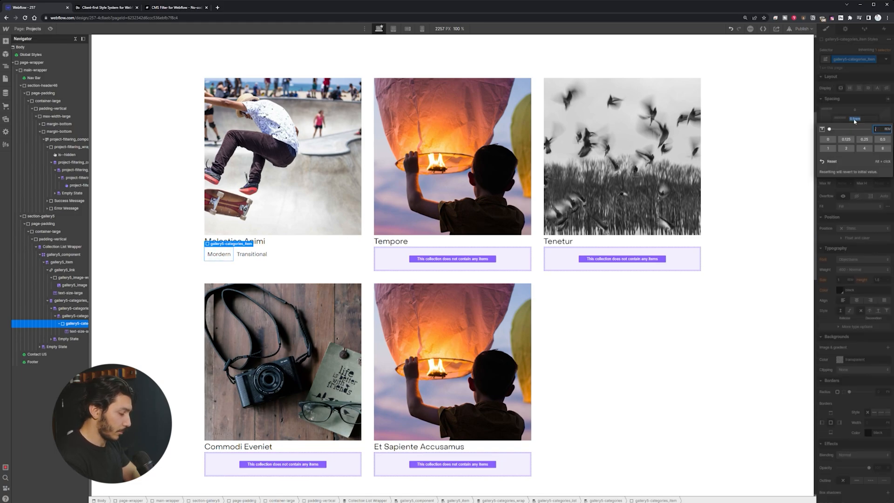
pyautogui.write('.25rem')
pyautogui.press('Return')
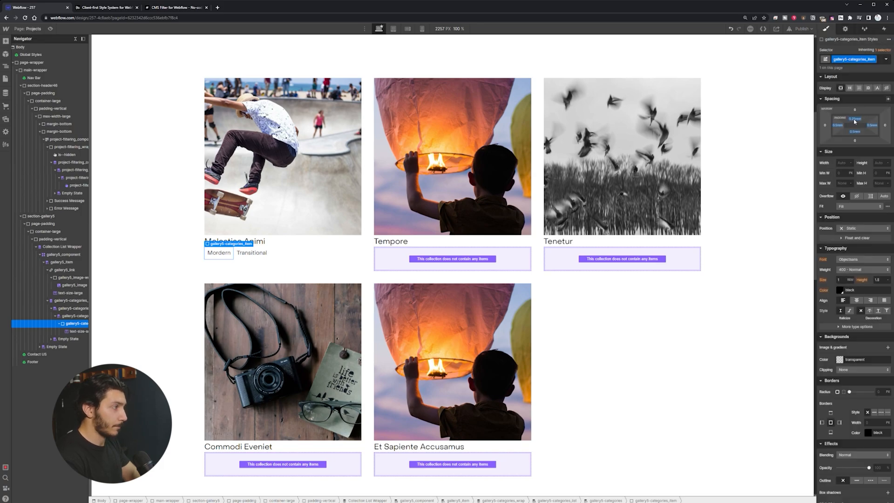
pyautogui.click(854, 133)
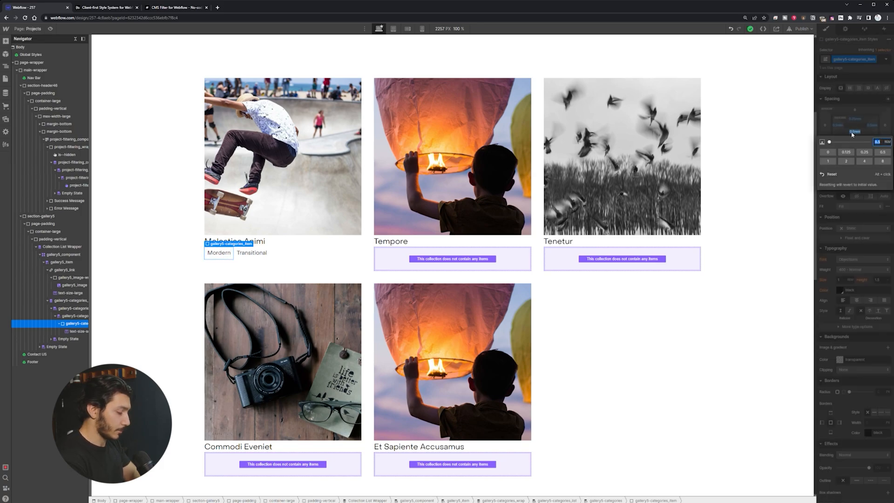
pyautogui.write('.25')
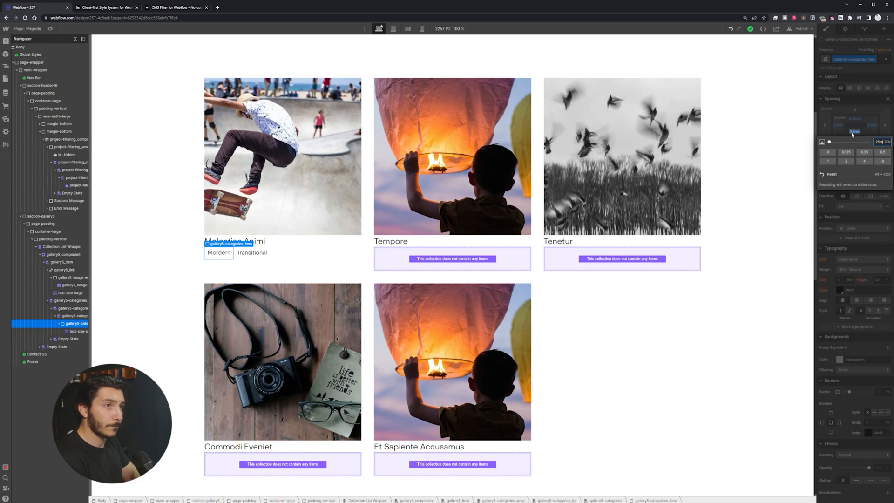
pyautogui.write('rem')
pyautogui.press('Return')
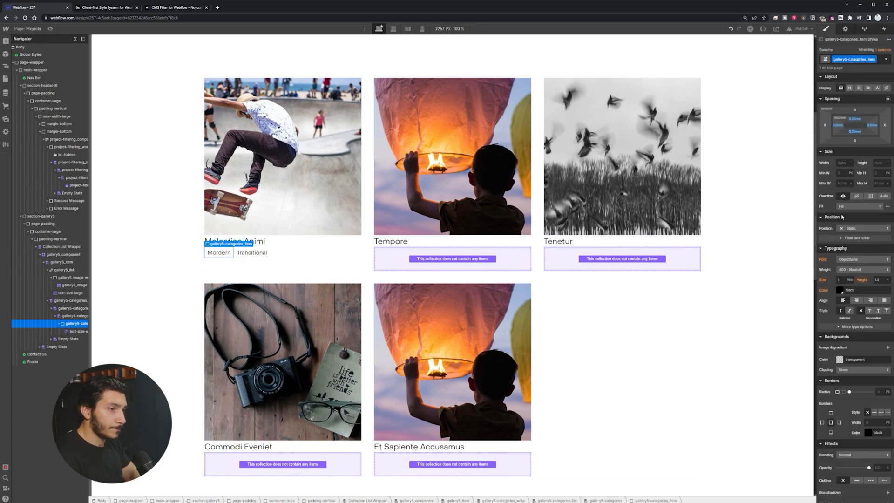
pyautogui.scroll(-2, 844, 303)
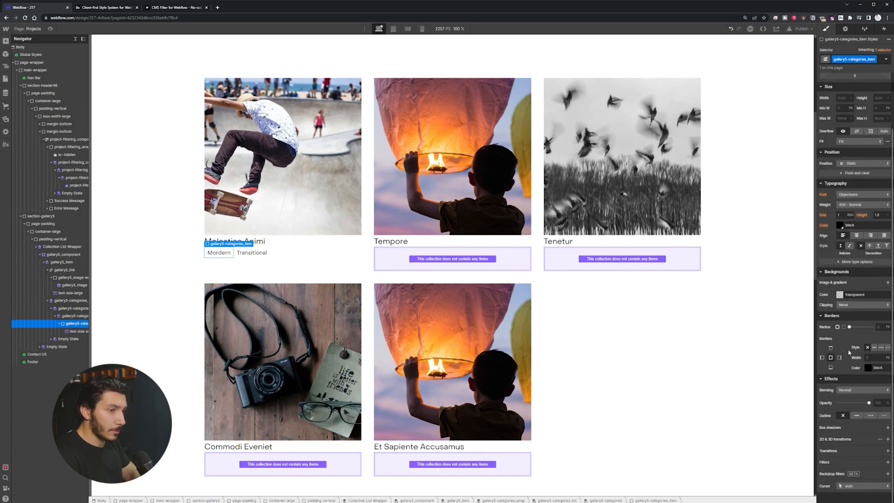
pyautogui.scroll(2, 832, 356)
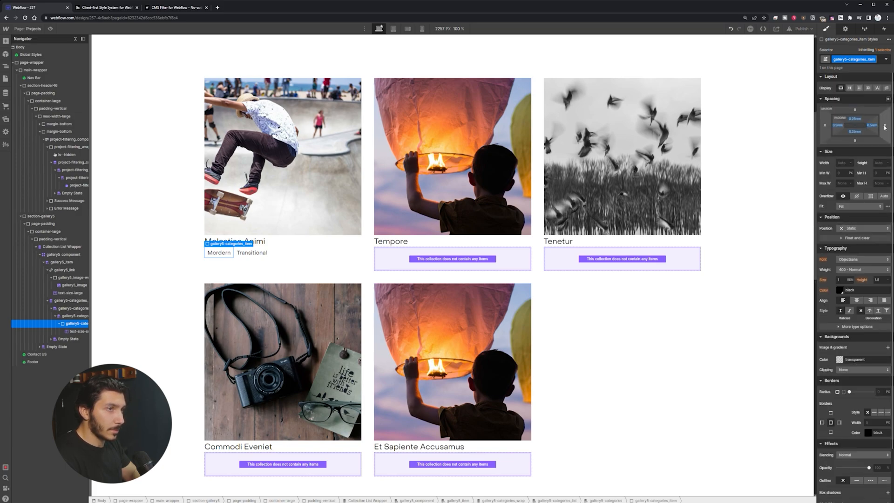
pyautogui.click(885, 126)
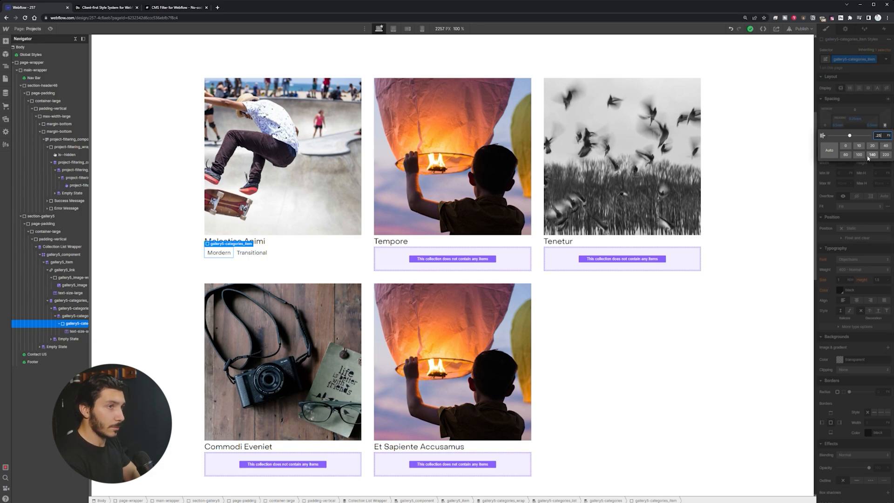
pyautogui.press('Return')
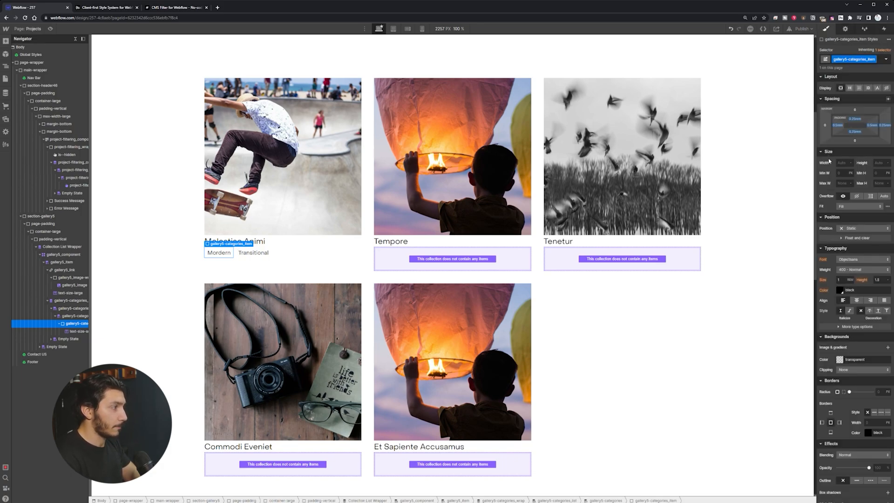
pyautogui.click(833, 130)
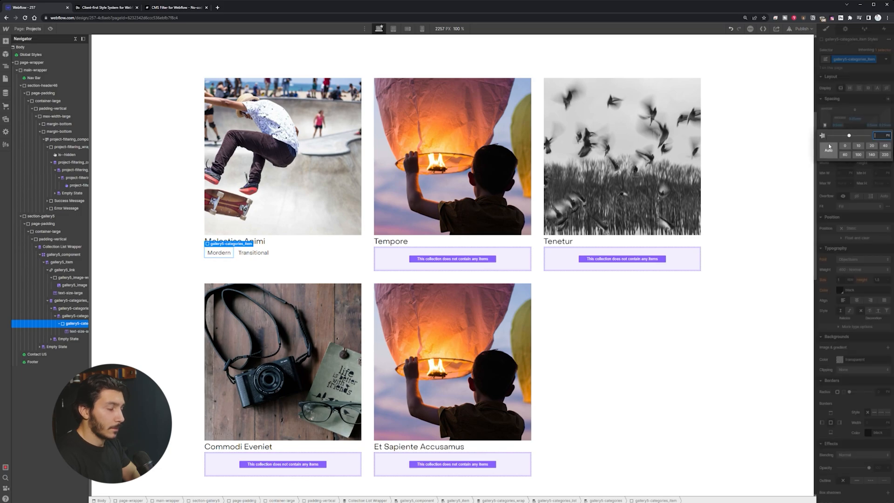
pyautogui.write('.25rem')
pyautogui.press('Return')
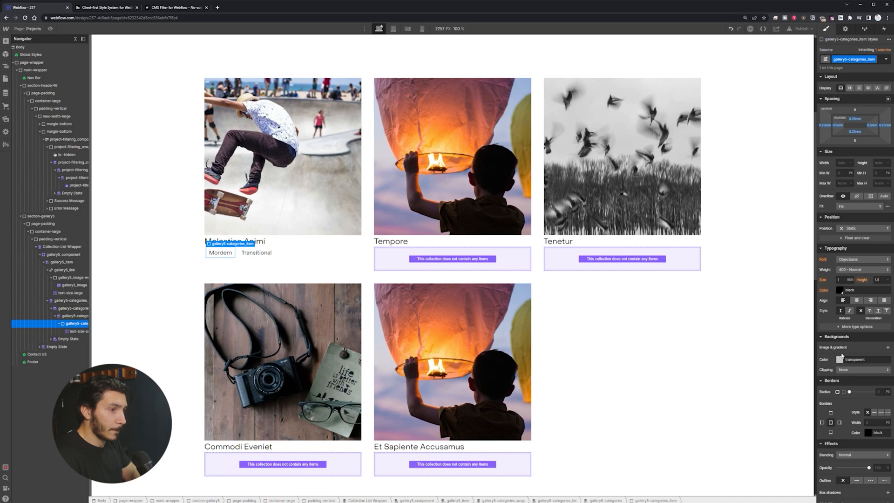
# Step: Make the category tag text white on an Emerald Green background
pyautogui.click(840, 290)
pyautogui.click(848, 402)
pyautogui.press('Escape')
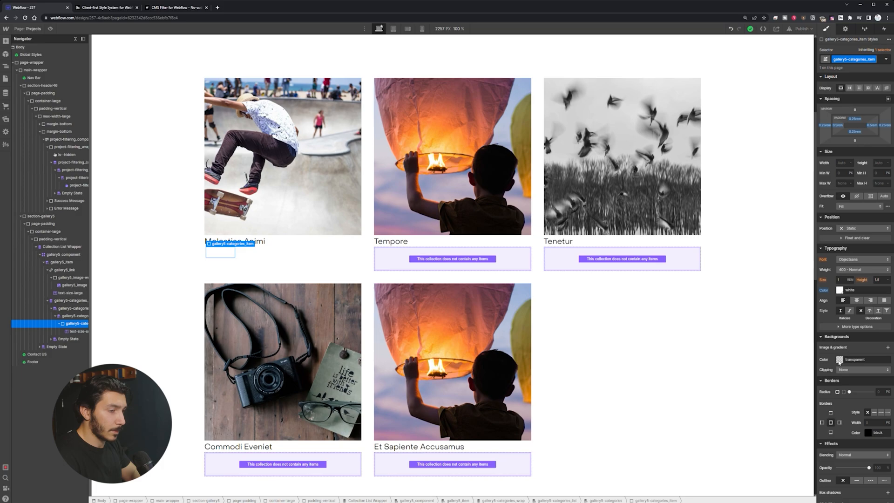
pyautogui.click(839, 360)
pyautogui.click(863, 459)
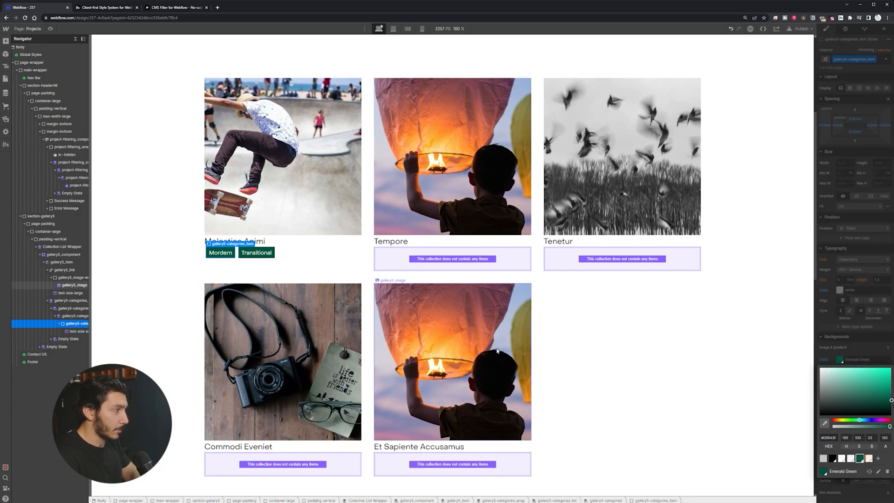
pyautogui.click(256, 269)
# Step: Clear the category tag's left margin and check the tag's elements
pyautogui.click(162, 257)
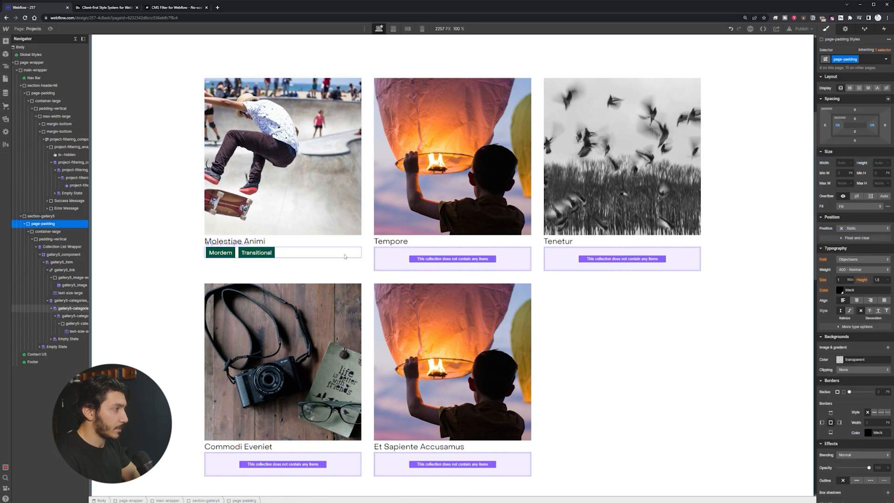
pyautogui.click(300, 257)
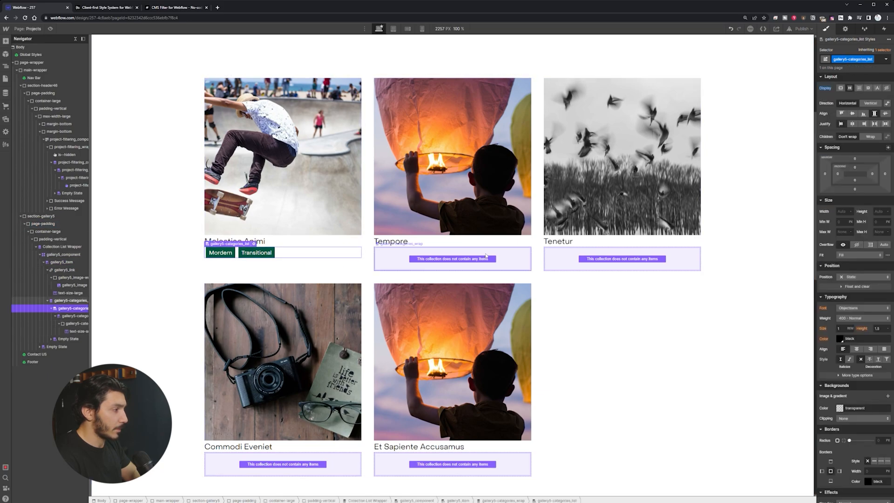
pyautogui.click(233, 251)
pyautogui.click(825, 125)
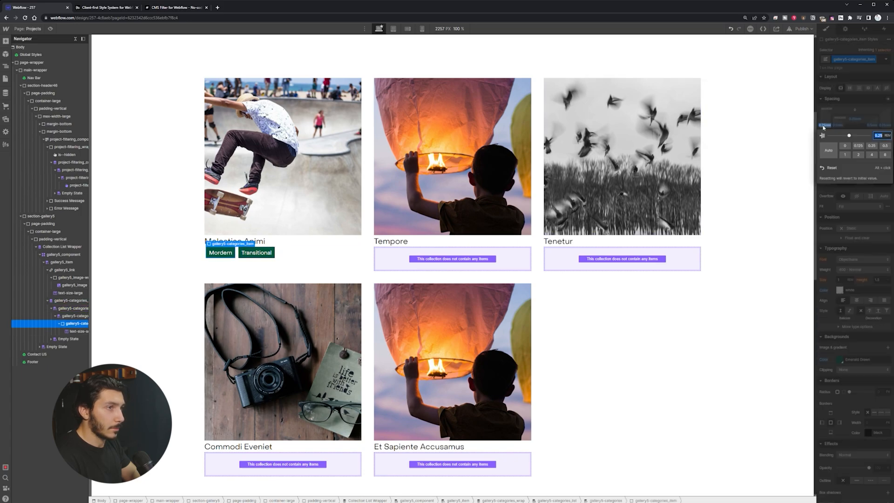
pyautogui.click(827, 168)
pyautogui.click(238, 257)
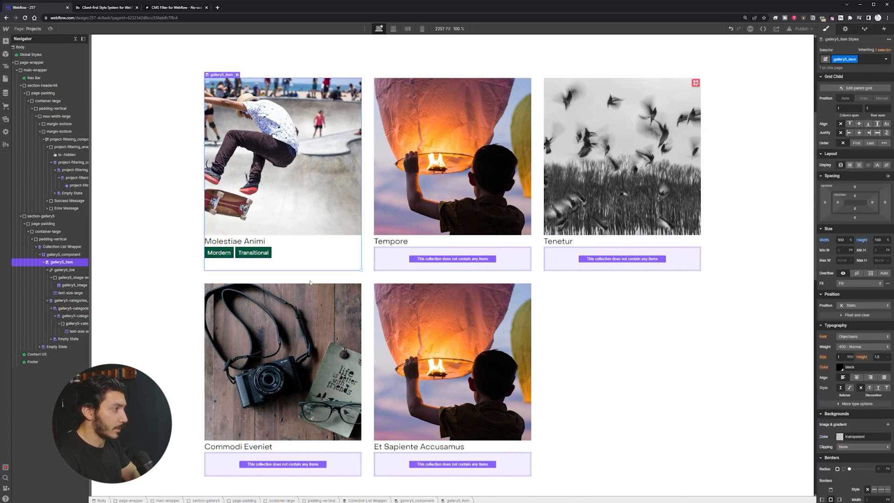
pyautogui.click(238, 257)
pyautogui.click(236, 260)
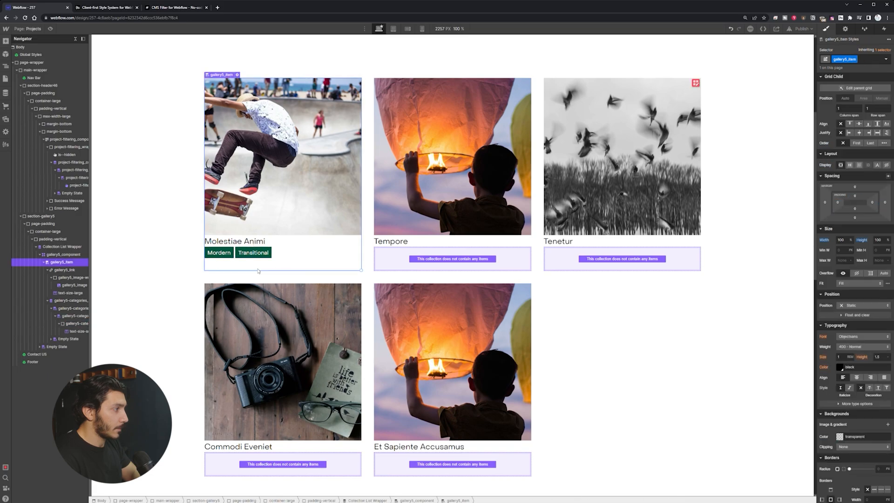
pyautogui.click(229, 255)
pyautogui.click(232, 259)
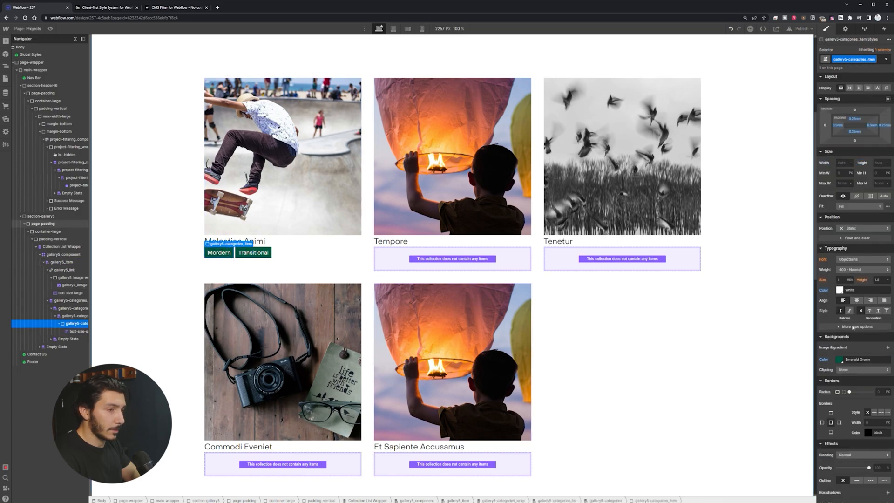
# Step: Inspect the first project card, its page-padding wrapper and category list
pyautogui.scroll(-1, 829, 396)
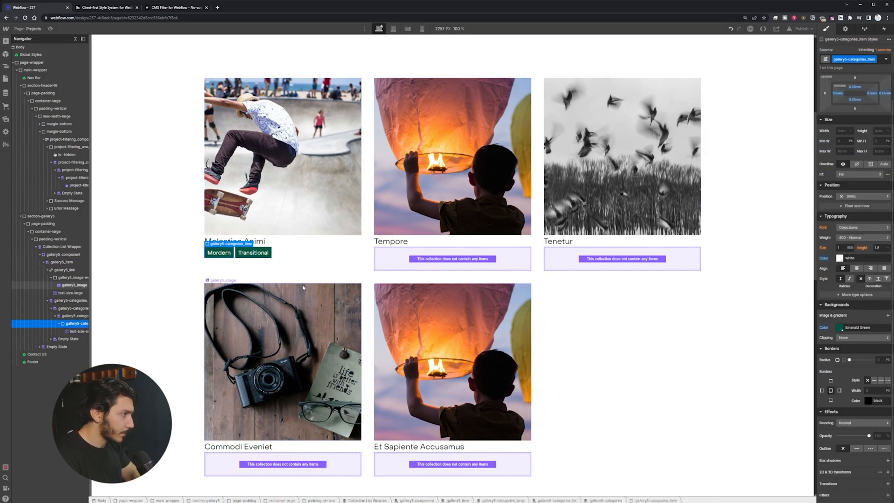
pyautogui.click(321, 266)
pyautogui.click(167, 258)
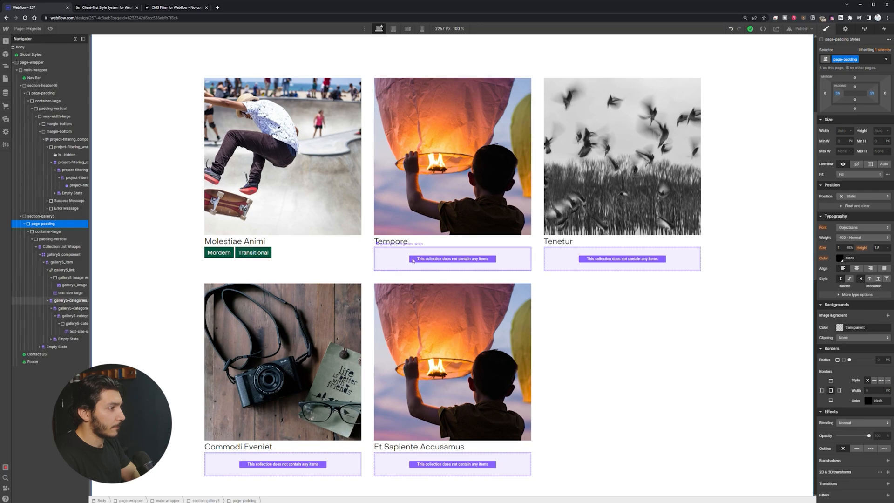
pyautogui.click(458, 265)
pyautogui.click(297, 267)
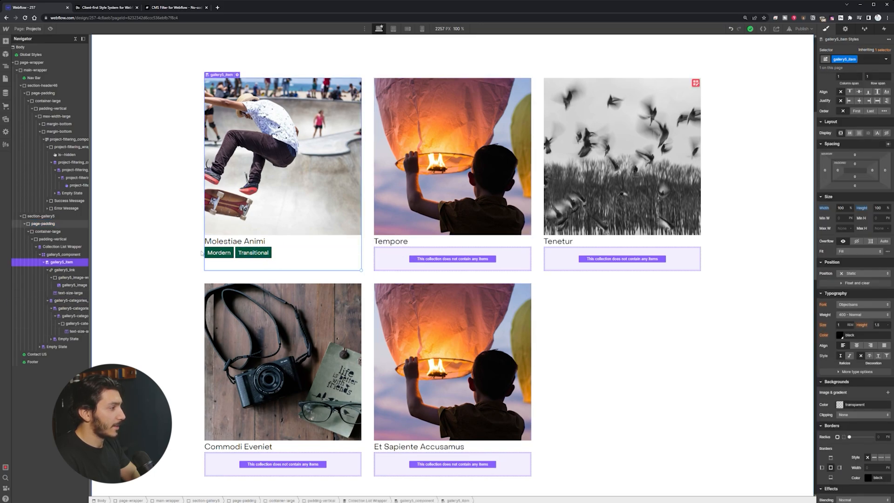
pyautogui.click(326, 255)
pyautogui.click(321, 266)
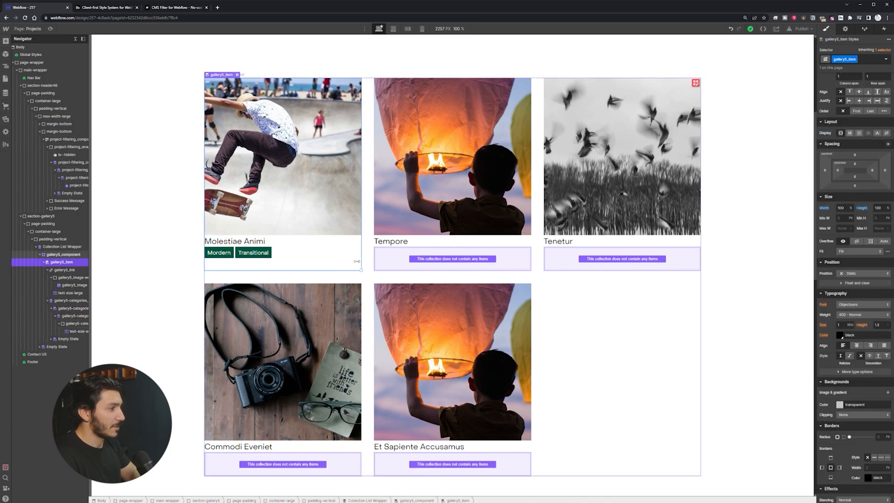
# Step: Compare the Spanish filter button with the Mordern tag, then open the CMS Filter docs
pyautogui.scroll(4, 284, 224)
pyautogui.click(230, 138)
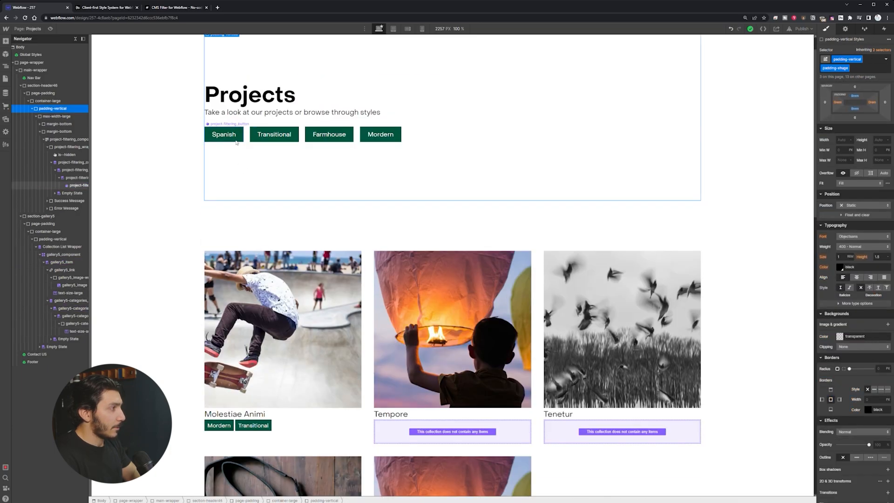
pyautogui.click(219, 425)
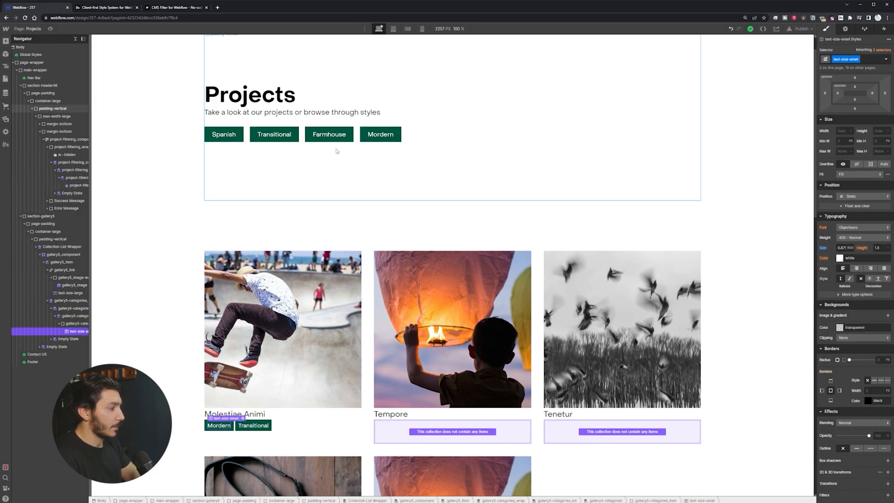
pyautogui.click(171, 7)
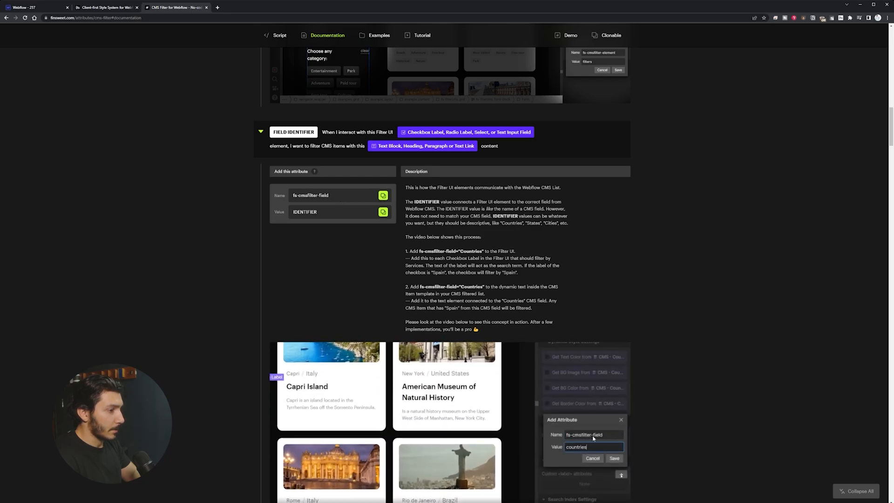
# Step: Read the FIELD IDENTIFIER section of the CMS Filter docs and go back to Webflow
pyautogui.scroll(-3, 450, 275)
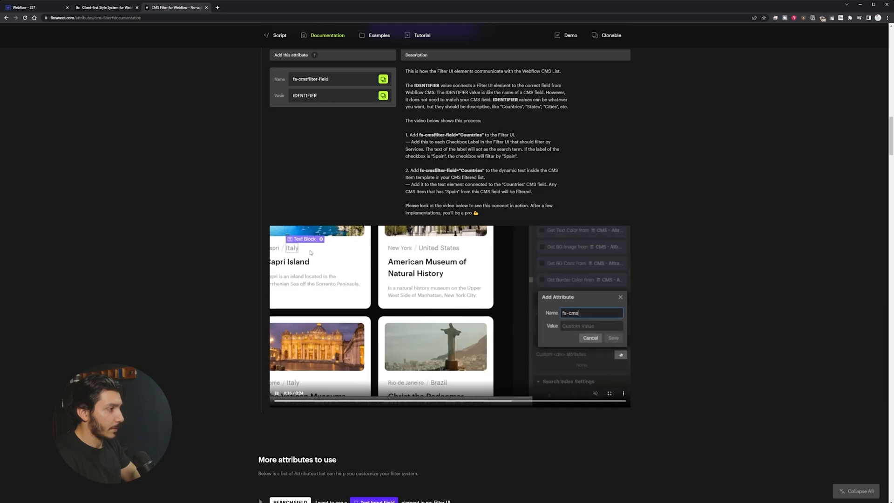
pyautogui.click(28, 8)
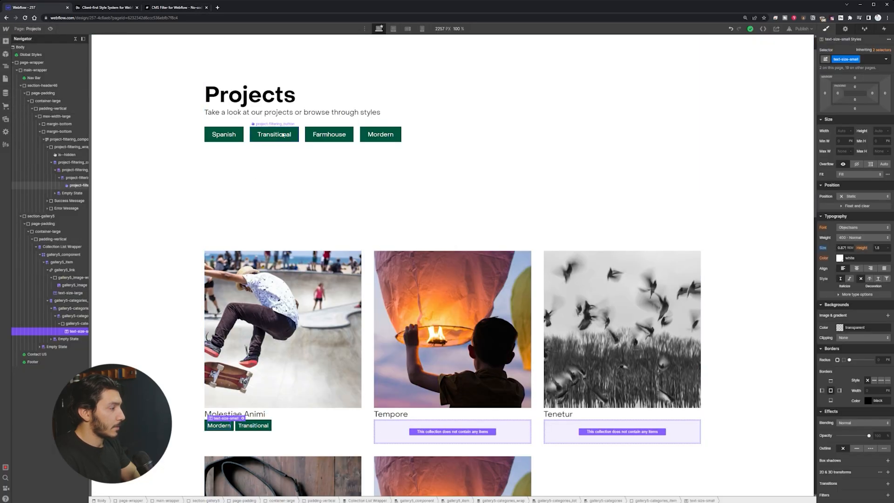
# Step: Add the custom attribute fs-cmsfilter-field = style to the Spanish filter button
pyautogui.click(237, 137)
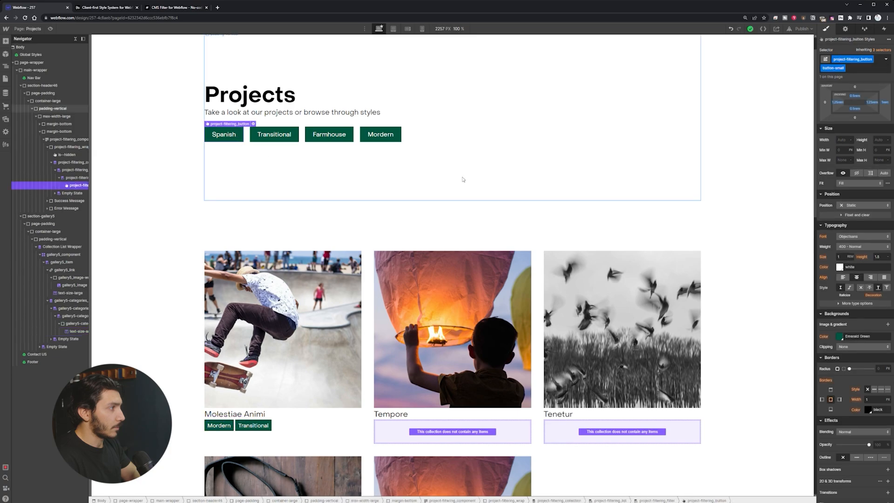
pyautogui.click(846, 28)
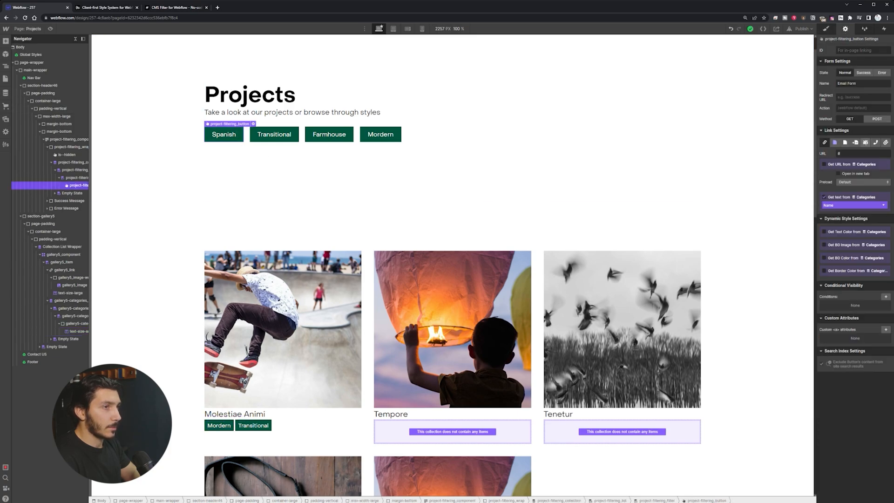
pyautogui.click(885, 330)
pyautogui.write('fs-cmsfilter-field')
pyautogui.click(862, 364)
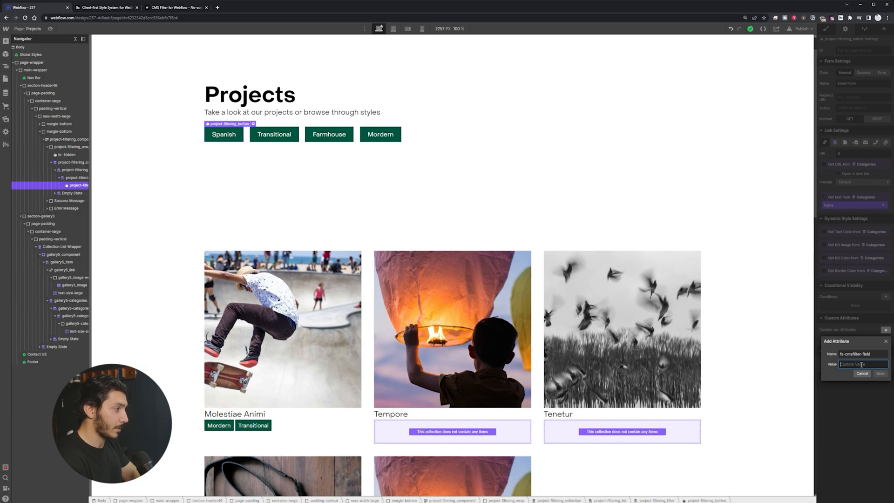
pyautogui.write('st')
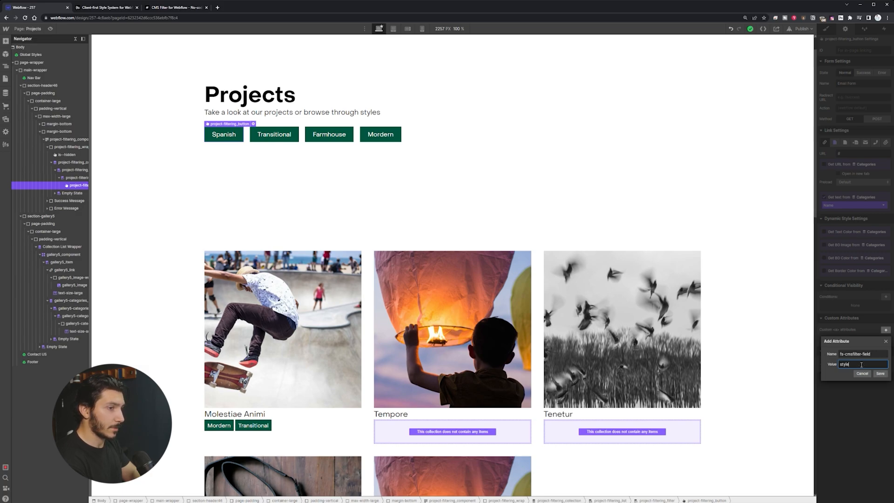
pyautogui.write('yle')
pyautogui.press('Return')
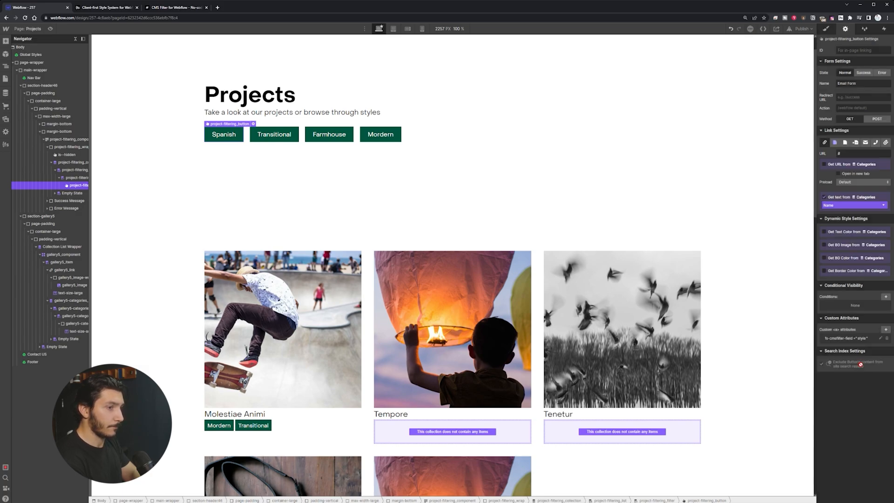
# Step: Add fs-cmsfilter-field = style to the Mordern category text and return to the docs
pyautogui.click(226, 426)
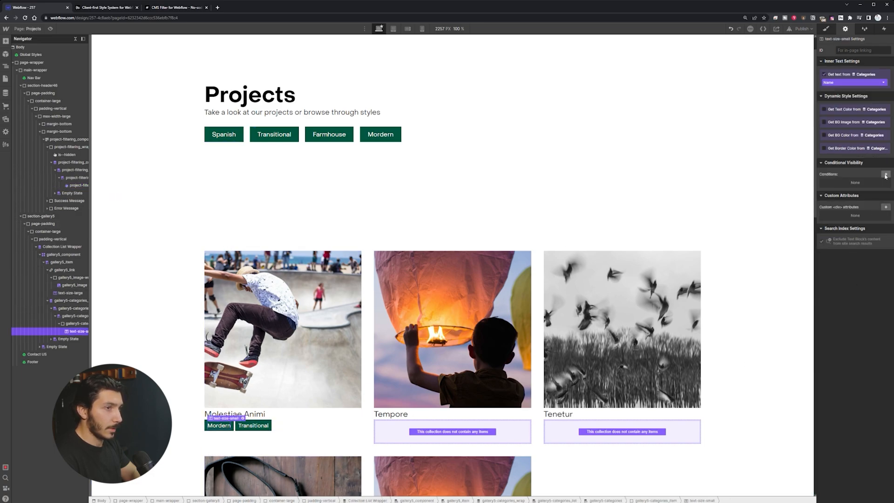
pyautogui.click(884, 207)
pyautogui.write('fs-cmsfilter-field')
pyautogui.click(858, 240)
pyautogui.write('sty')
pyautogui.press('Return')
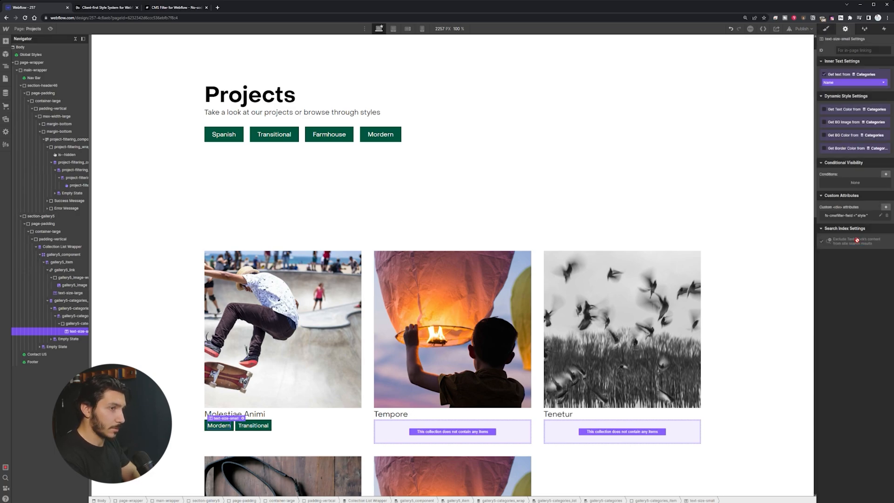
pyautogui.click(175, 8)
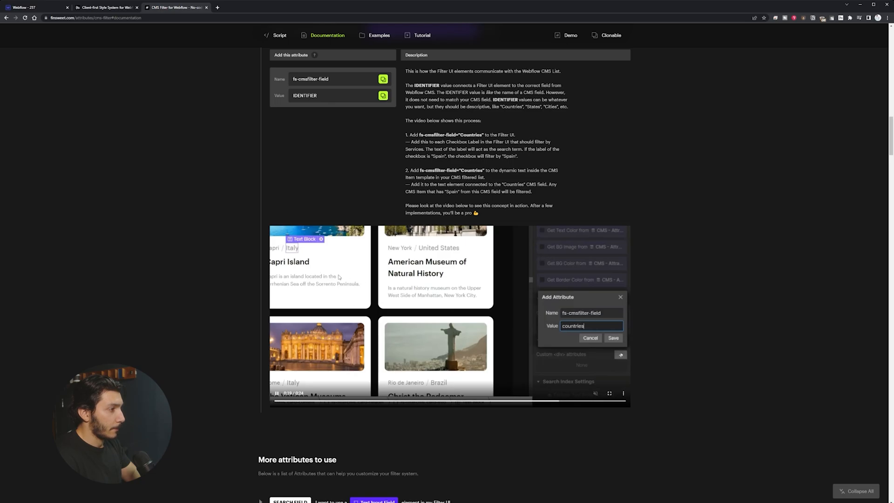
# Step: Scroll through the FIELD IDENTIFIER instructions, then go back to the Webflow Designer
pyautogui.scroll(-4, 307, 317)
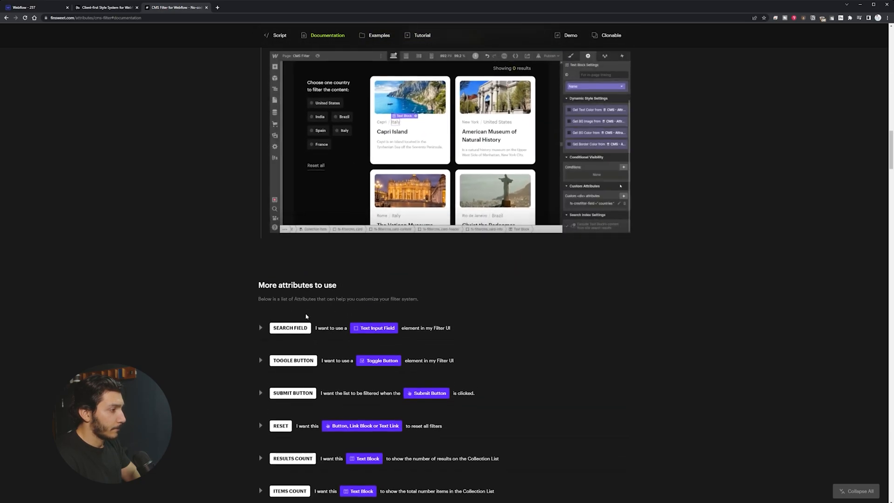
pyautogui.scroll(-1, 329, 311)
pyautogui.scroll(6, 328, 314)
pyautogui.scroll(2, 328, 314)
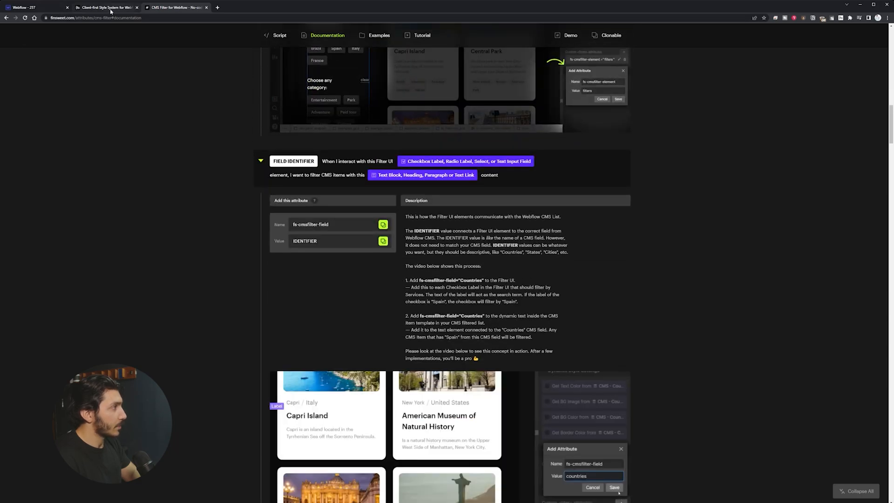
pyautogui.click(112, 8)
pyautogui.click(37, 8)
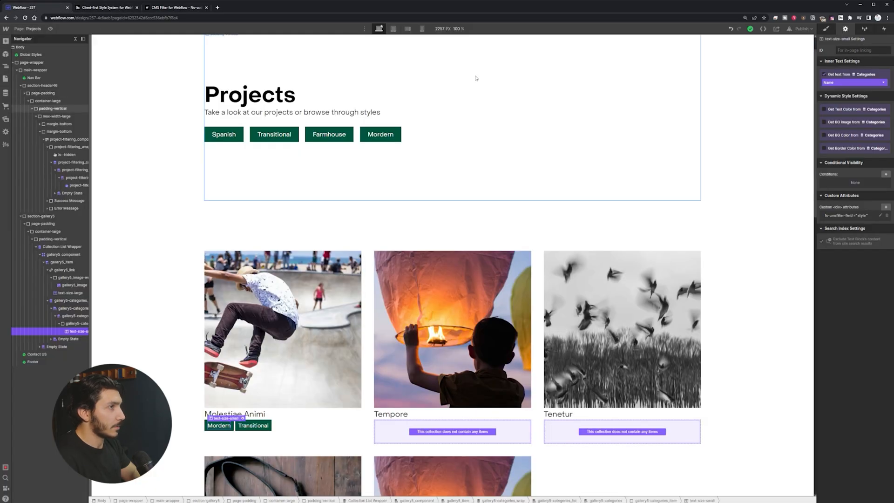
# Step: Publish the site to its webflow.io domain and review the live Projects page
pyautogui.click(801, 28)
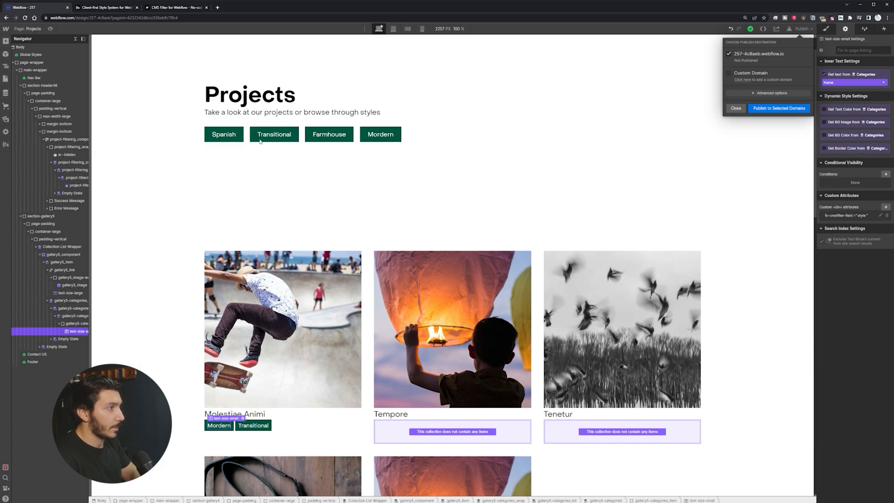
pyautogui.click(772, 109)
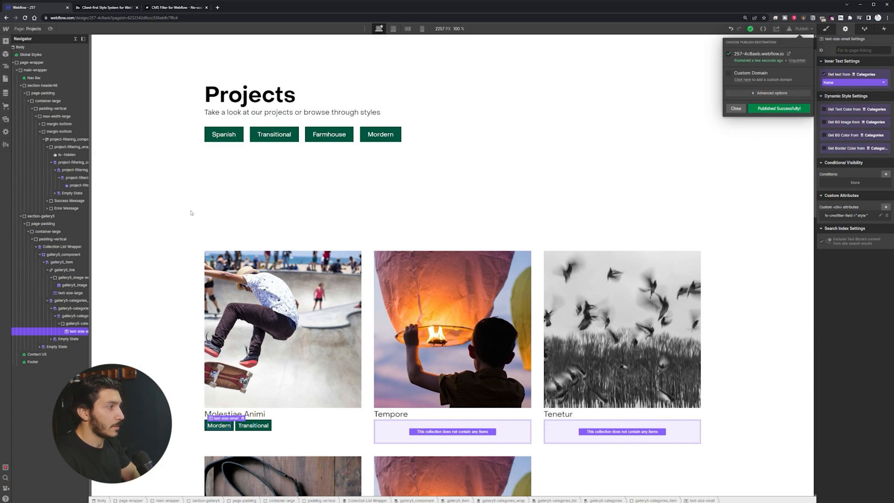
pyautogui.click(789, 54)
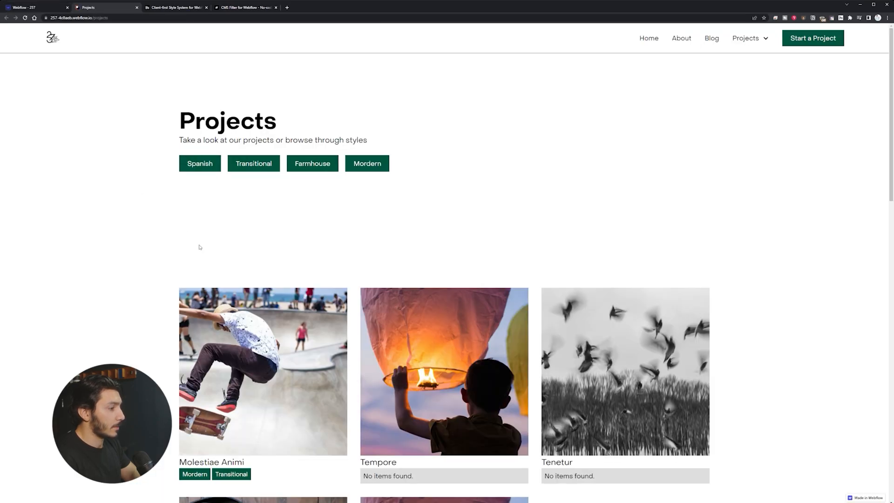
pyautogui.scroll(-2, 242, 428)
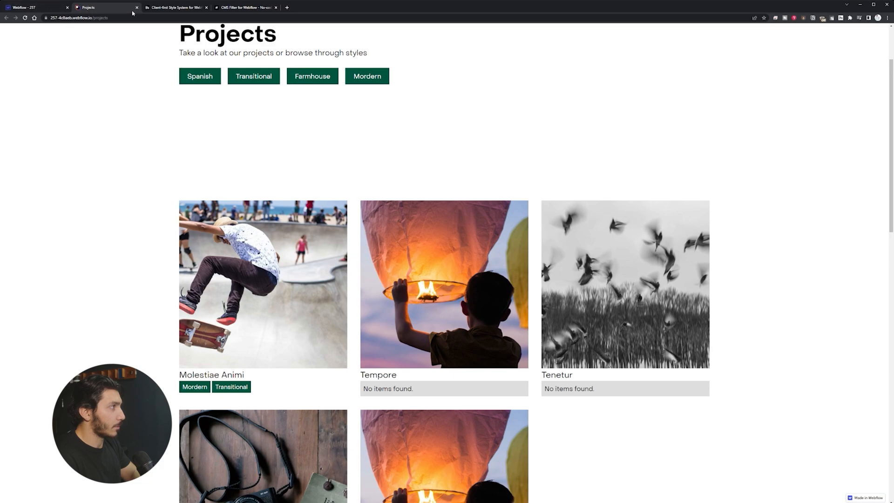
pyautogui.click(58, 8)
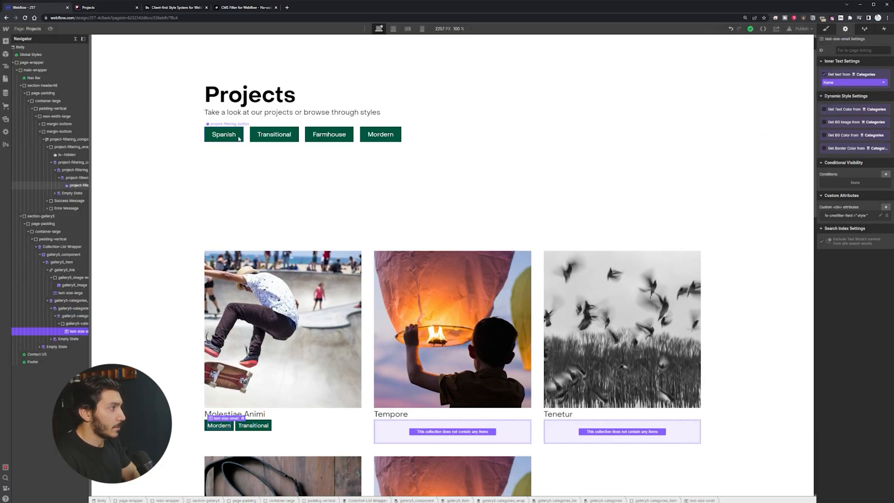
# Step: Remove the button-sm and project-filtering_button classes from the filter buttons
pyautogui.click(79, 185)
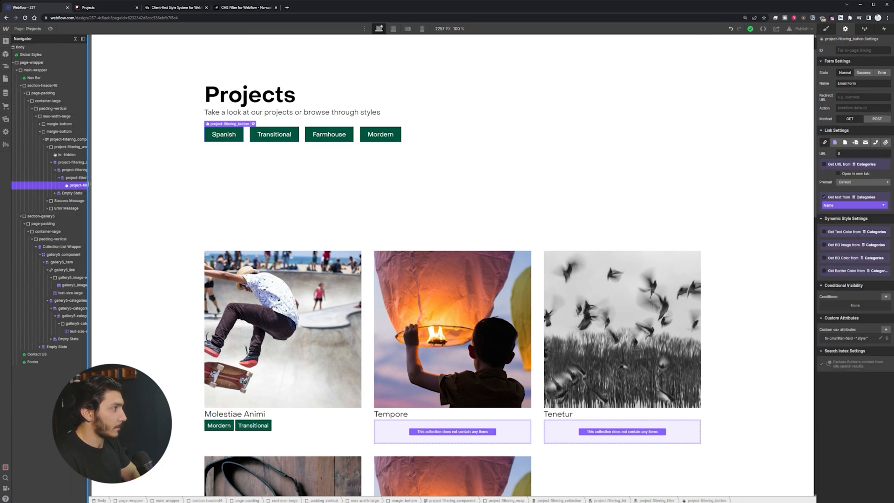
pyautogui.click(827, 28)
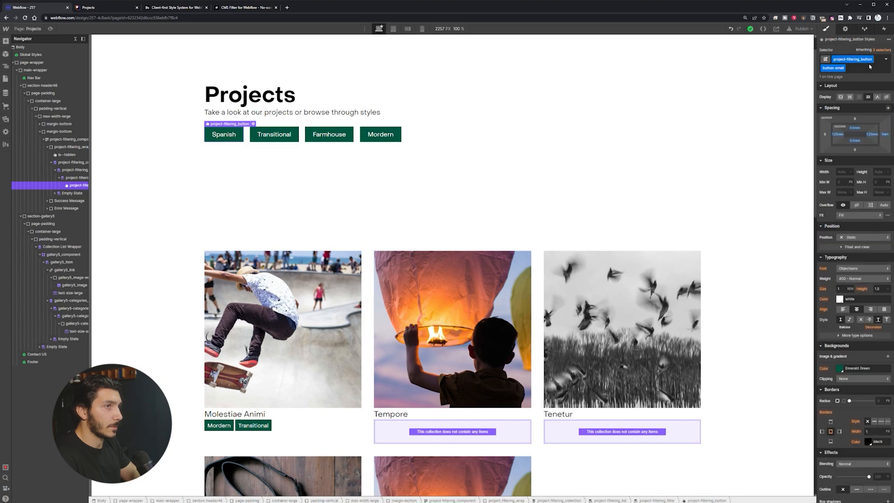
pyautogui.click(843, 68)
pyautogui.click(852, 92)
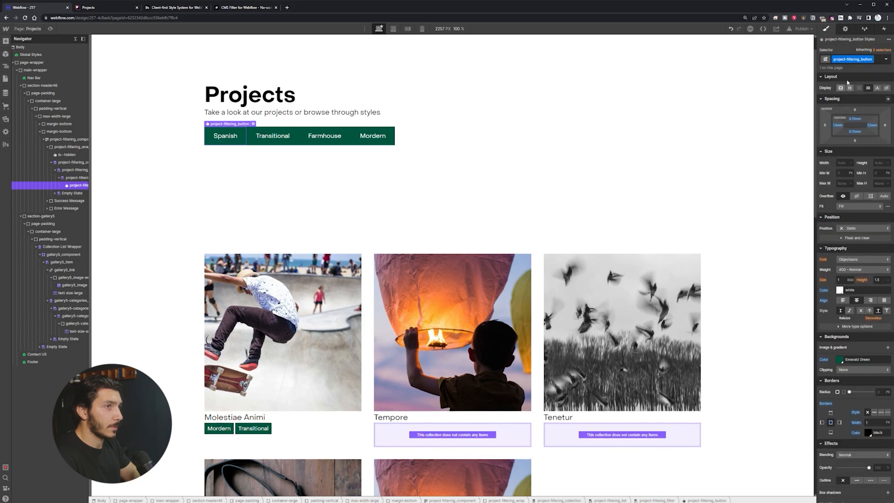
pyautogui.click(871, 59)
pyautogui.click(858, 84)
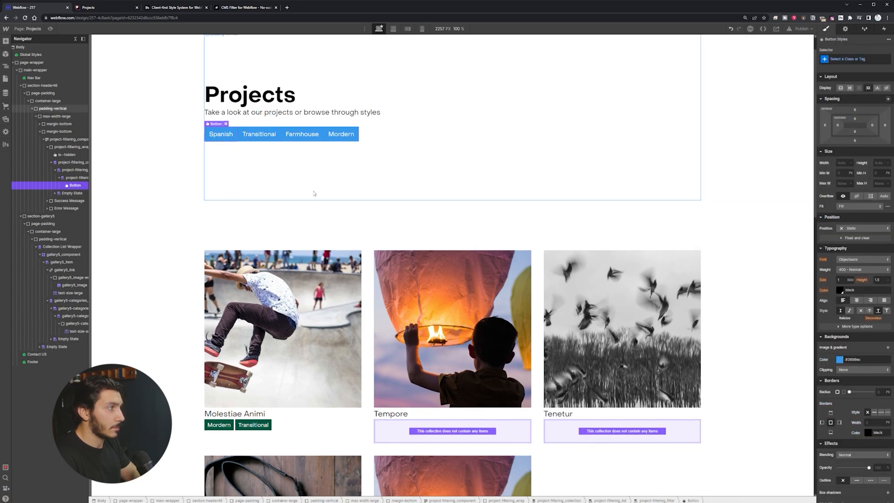
# Step: Delete the old filter button, leaving the filter item empty
pyautogui.click(350, 140)
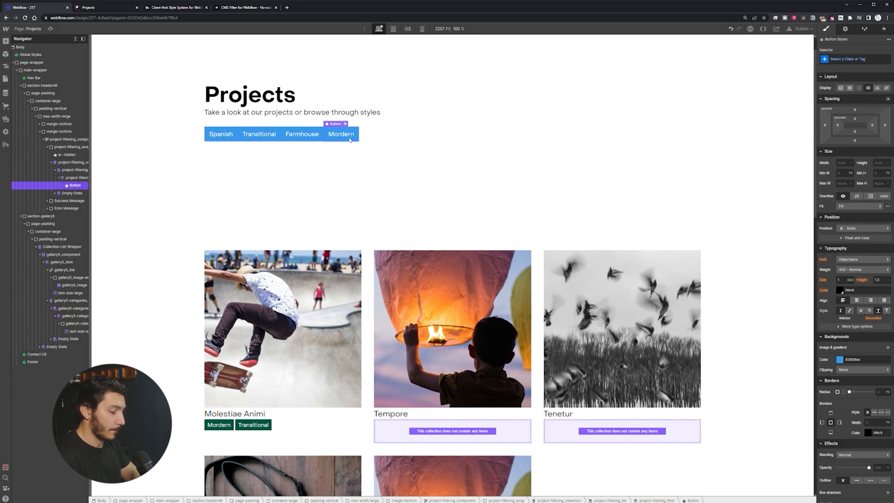
pyautogui.press('Delete')
pyautogui.click(222, 144)
# Step: Insert a Radio Button field into the filter item via quick-find and select its circle
pyautogui.hotkey('ctrl', 'e')
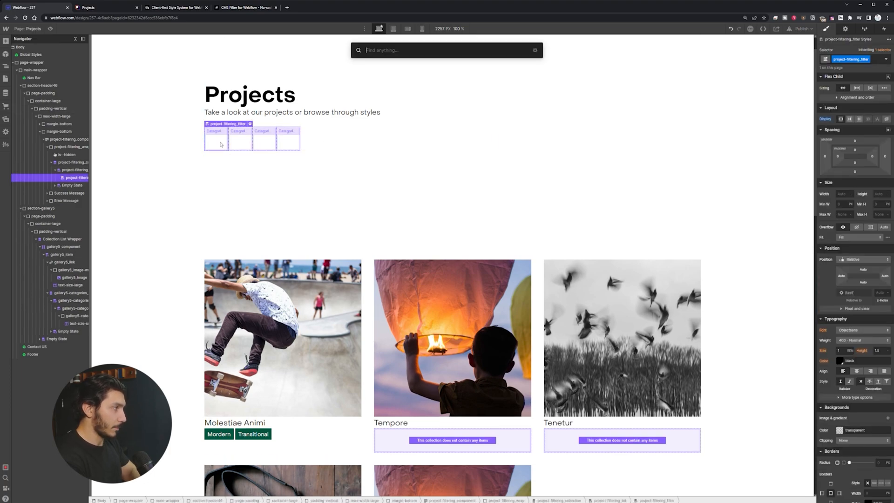
pyautogui.write('ra')
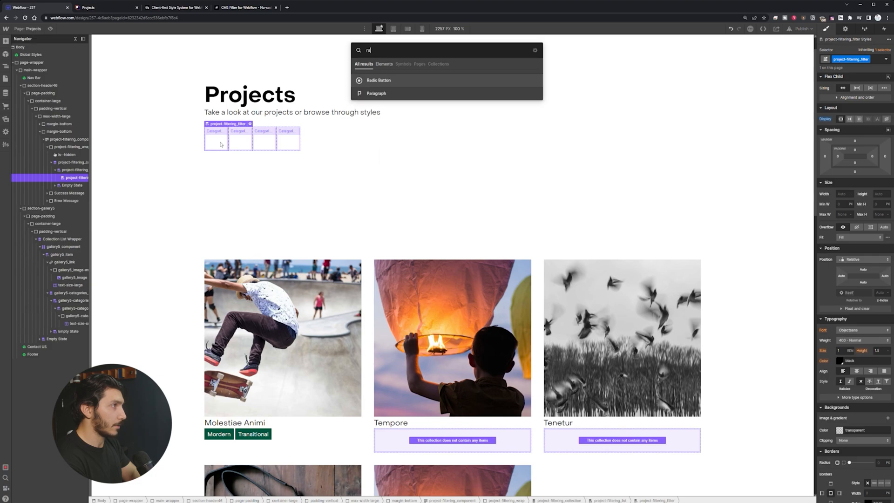
pyautogui.press('Return')
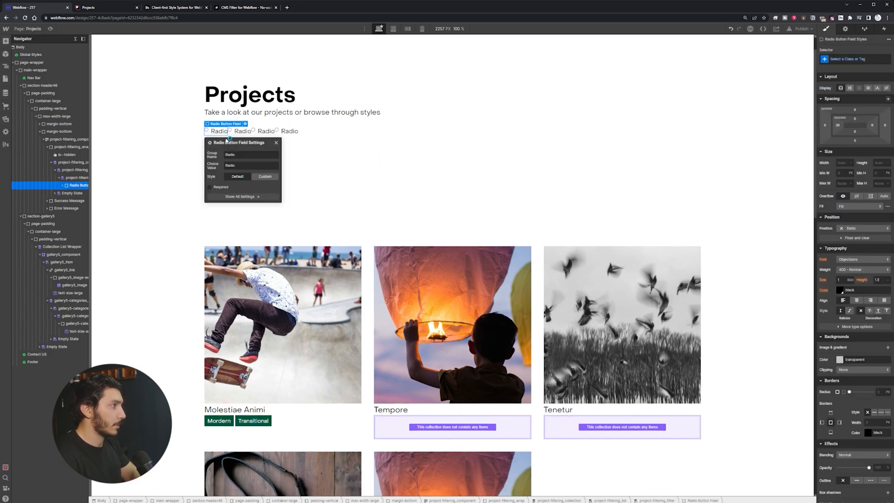
pyautogui.click(206, 131)
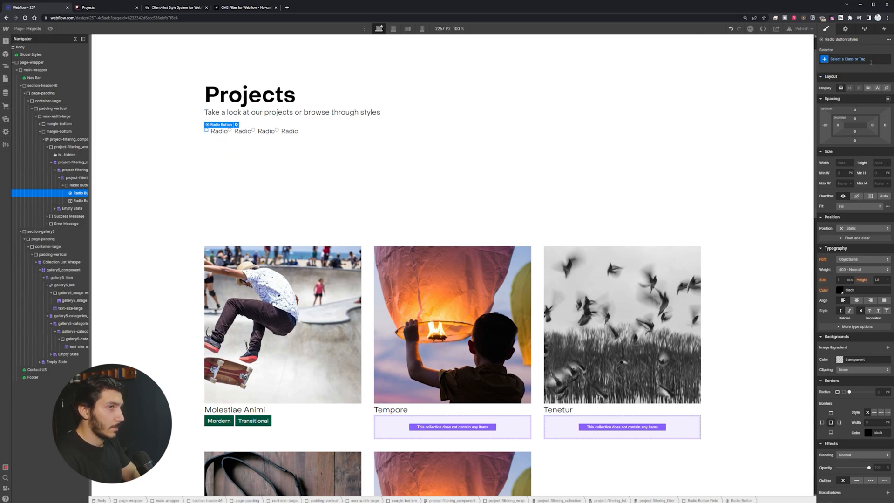
# Step: Check the CMS Filter documentation before assigning a class to the radio button
pyautogui.click(871, 61)
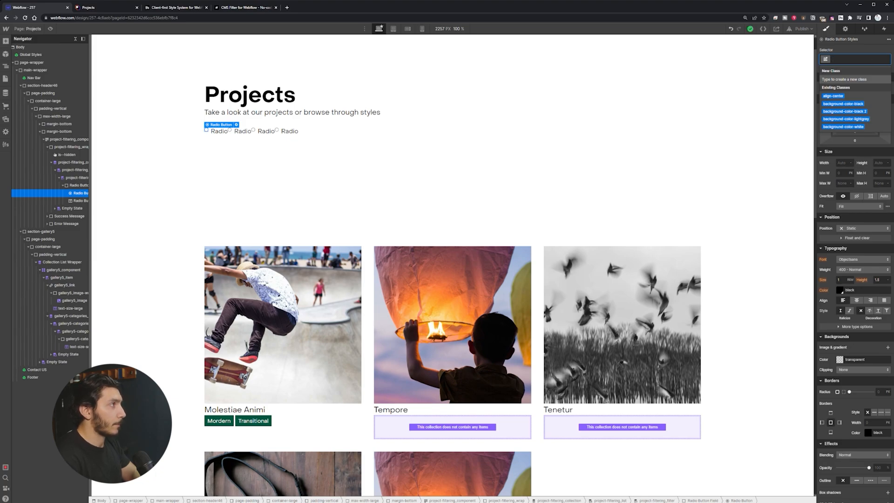
pyautogui.click(233, 7)
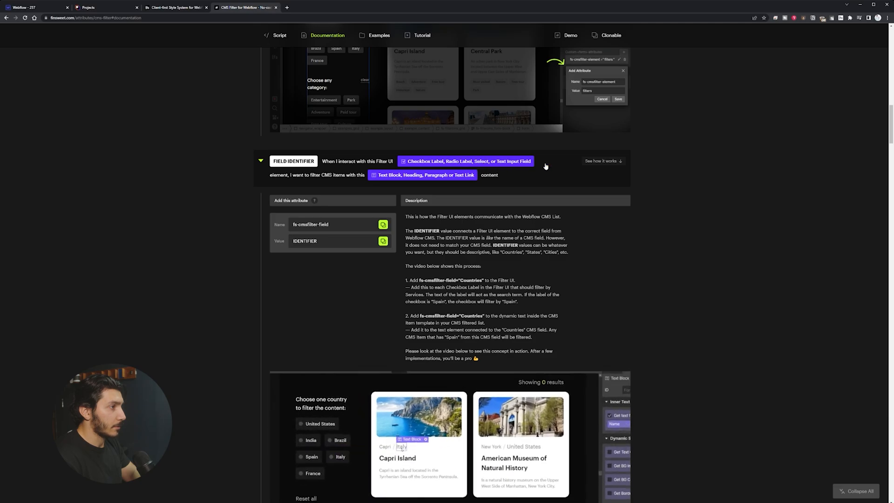
pyautogui.scroll(-1, 404, 288)
pyautogui.click(35, 8)
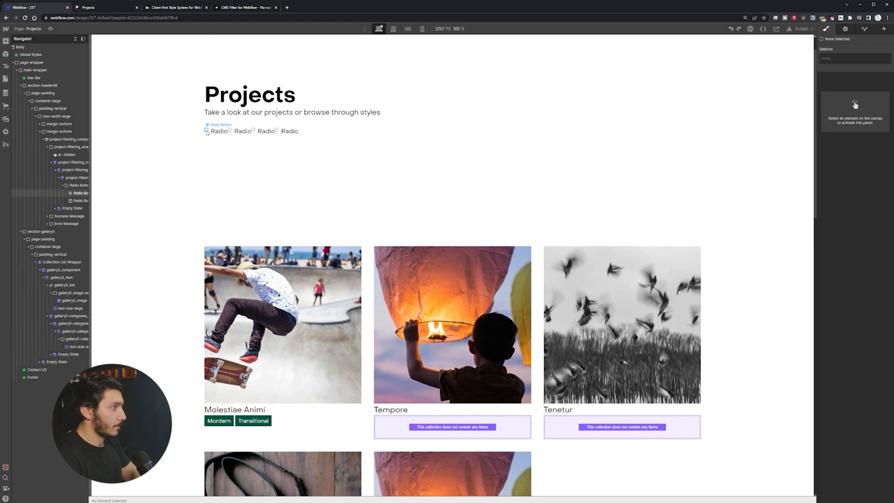
# Step: Apply the is--hidden class to the radio input to hide the circles
pyautogui.click(207, 131)
pyautogui.press('Delete')
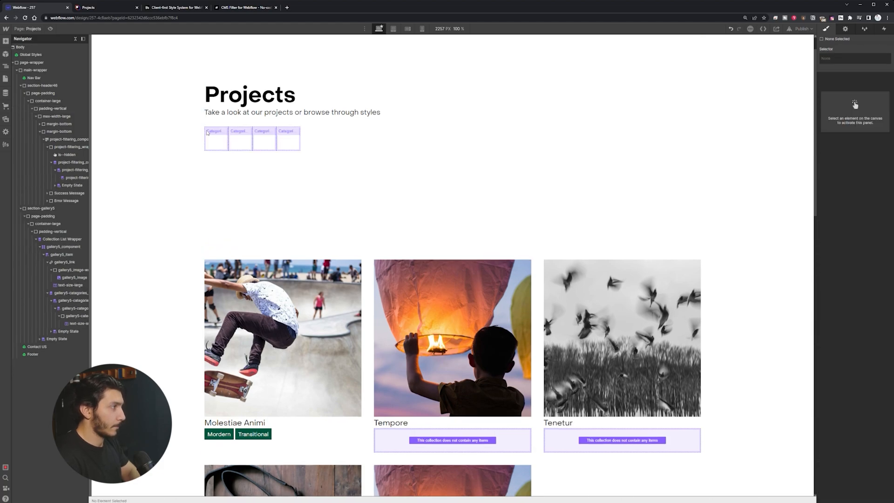
pyautogui.hotkey('ctrl', 'z')
pyautogui.click(884, 61)
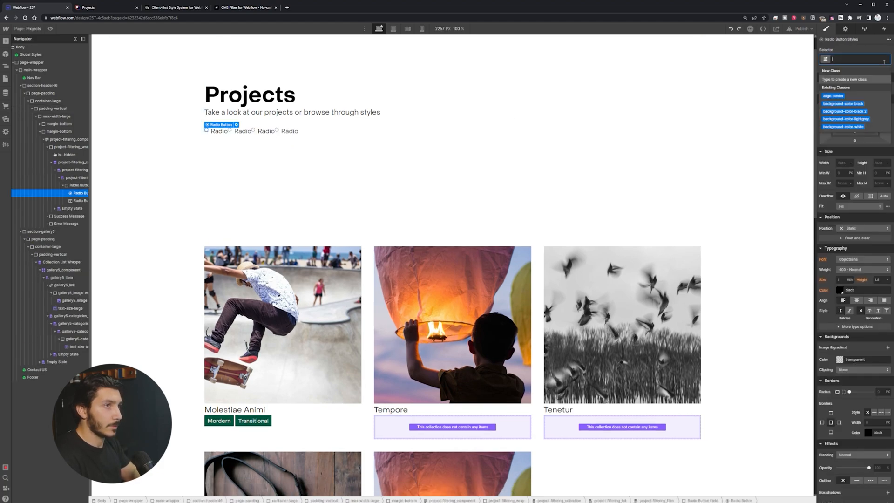
pyautogui.write('is--')
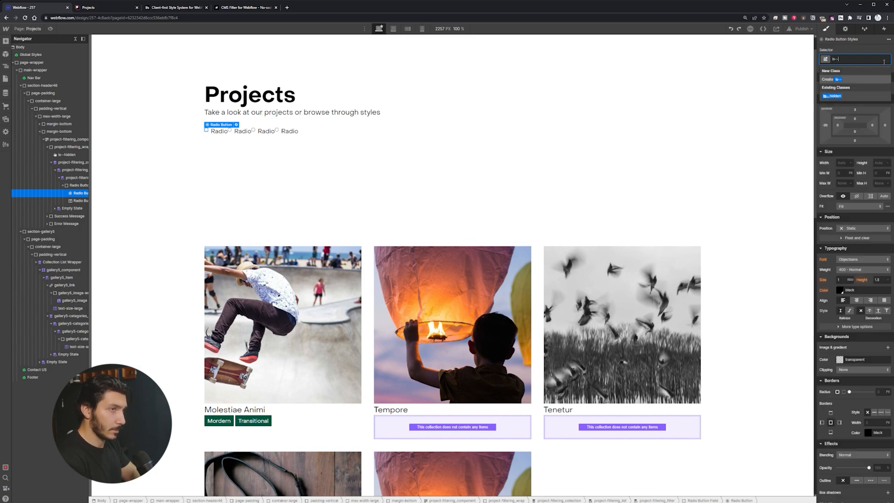
pyautogui.press('Return')
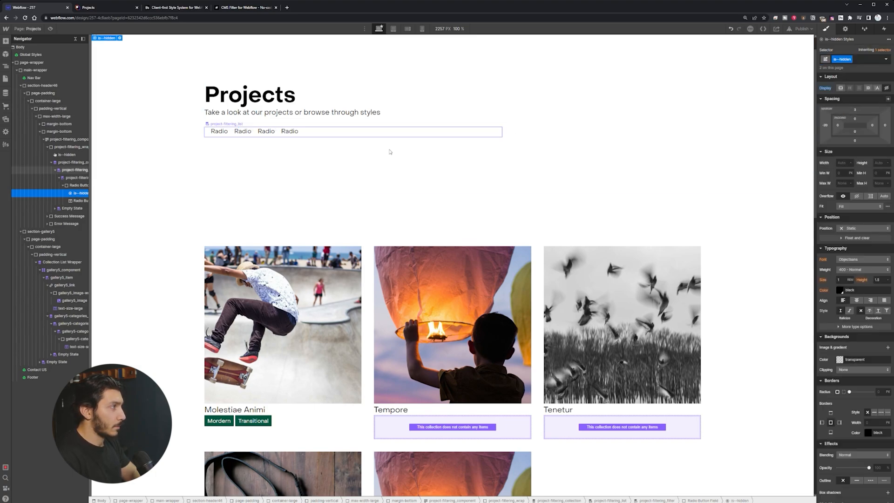
# Step: Give the Radio Button Field 1rem left and right padding, then remove its default class
pyautogui.click(213, 135)
pyautogui.click(216, 135)
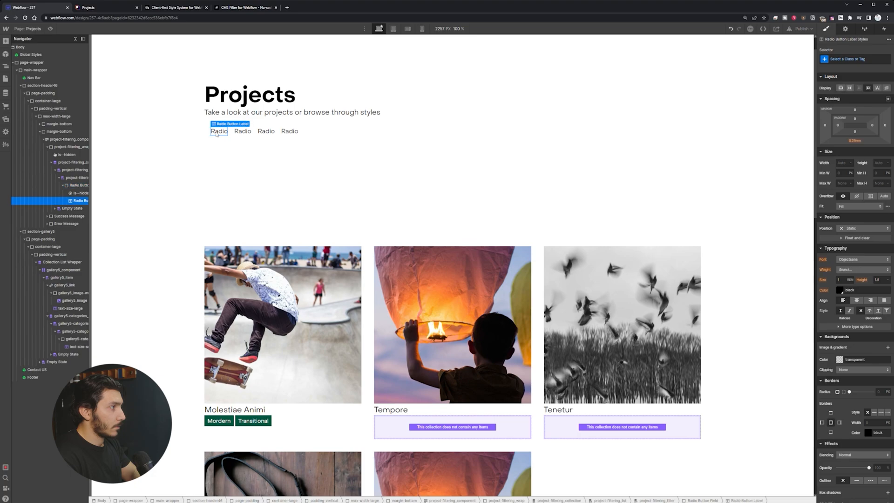
pyautogui.click(213, 135)
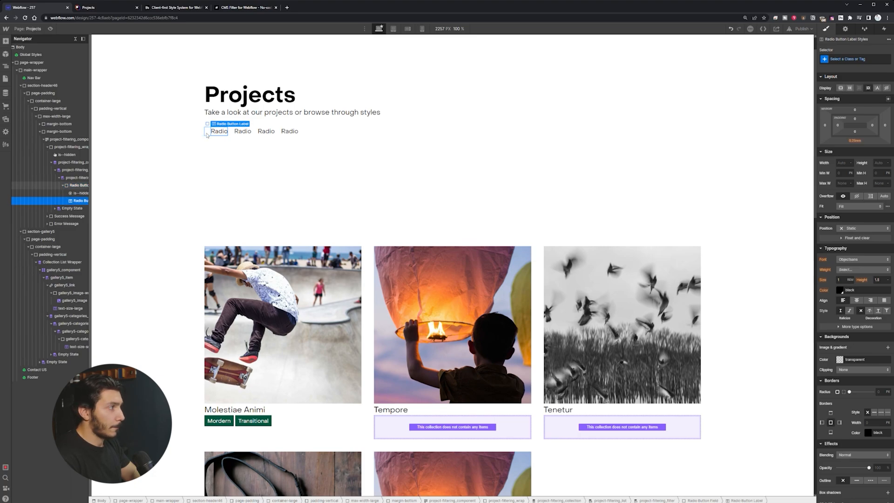
pyautogui.click(838, 125)
pyautogui.click(828, 146)
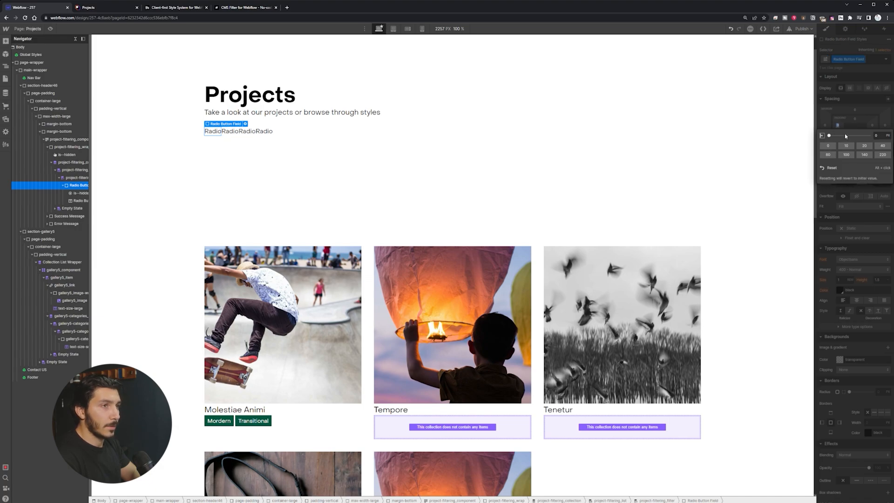
pyautogui.click(877, 136)
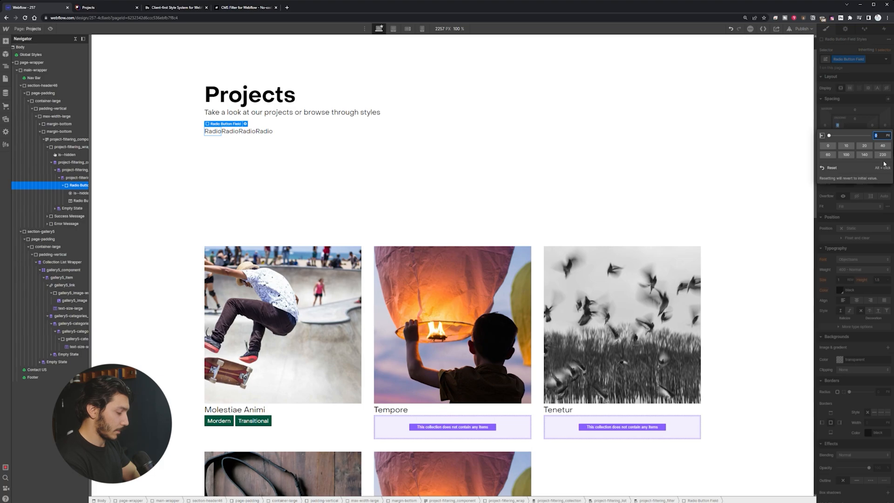
pyautogui.press('Return')
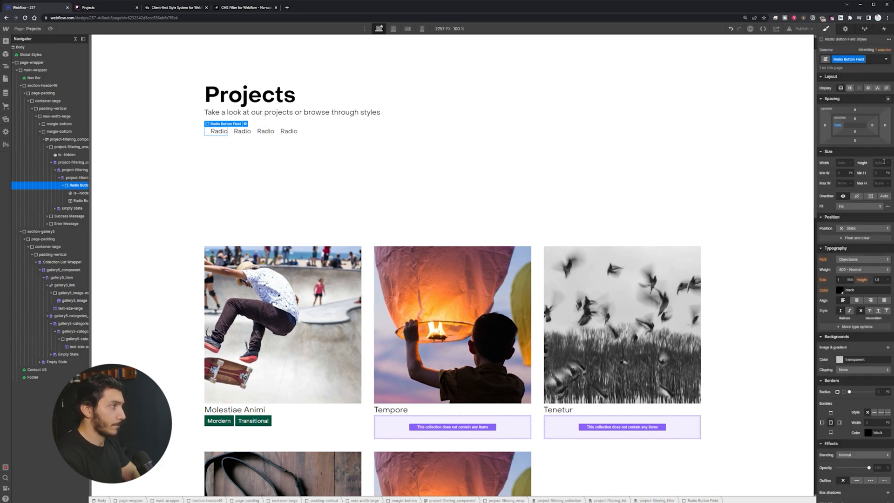
pyautogui.click(872, 125)
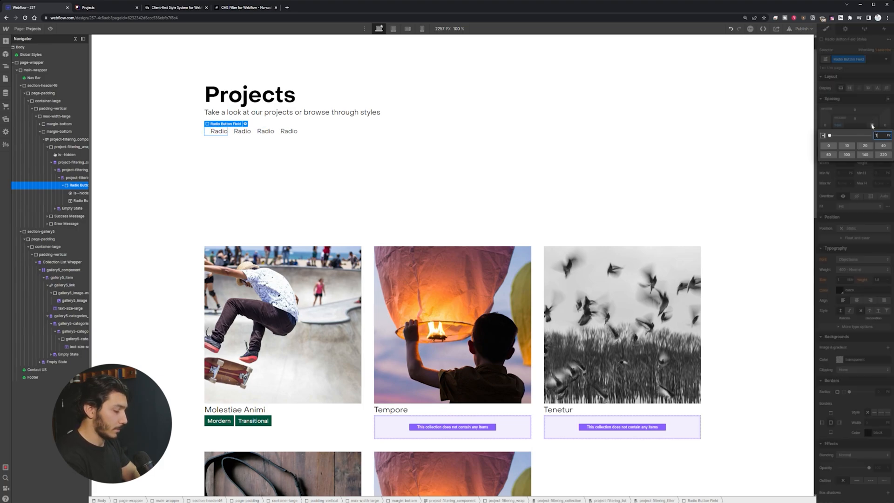
pyautogui.press('Return')
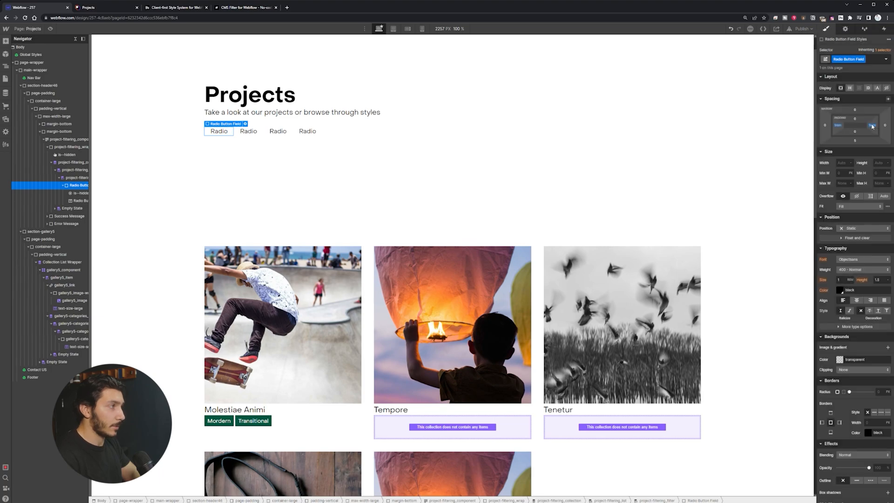
pyautogui.click(865, 59)
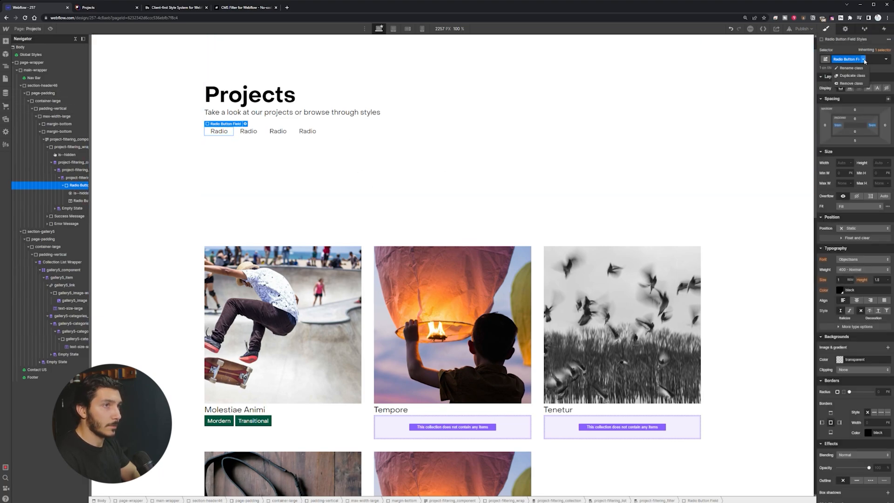
pyautogui.press('BackSpace')
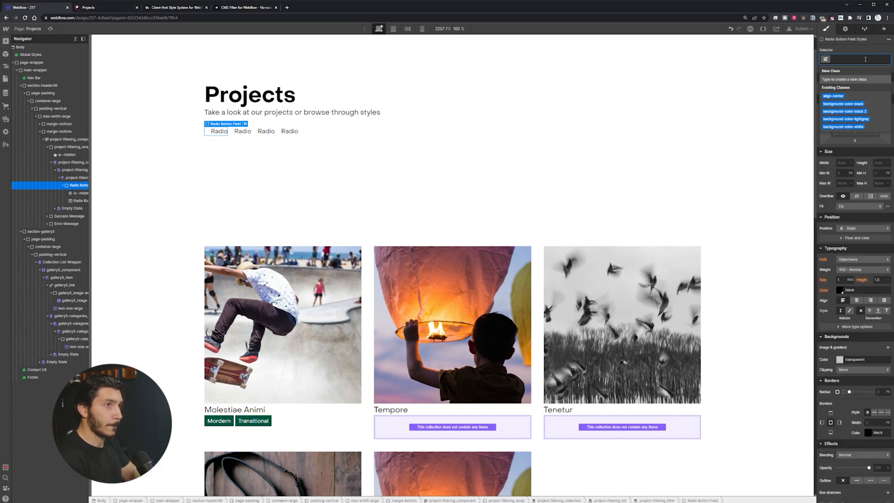
# Step: Apply project-filtering_button with the button-small combo class to the radio field
pyautogui.write('project')
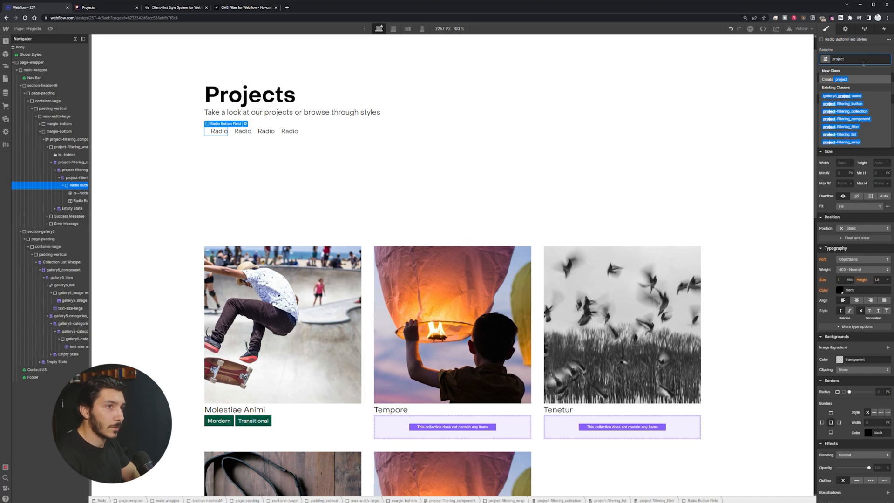
pyautogui.click(861, 104)
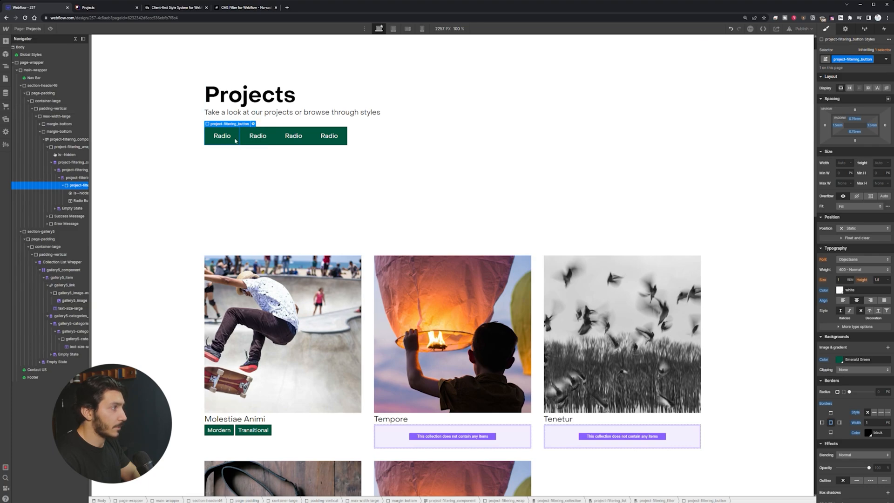
pyautogui.click(871, 59)
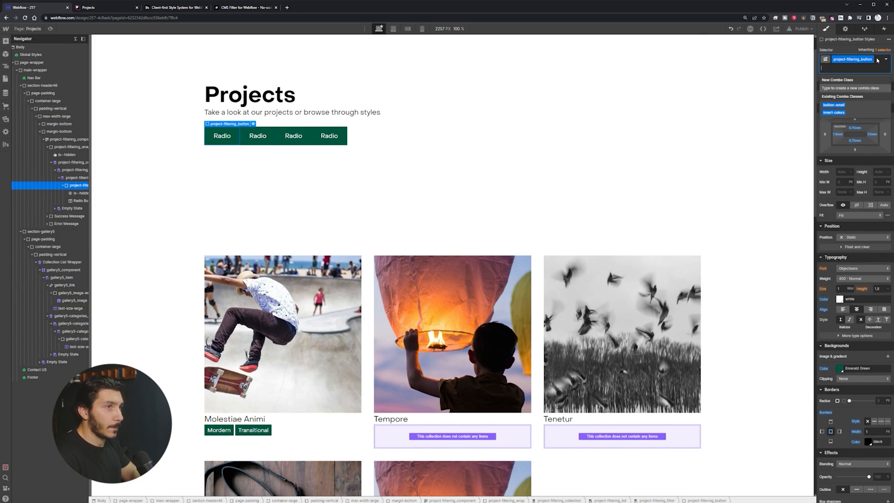
pyautogui.click(848, 103)
# Step: Set the button-small combo's right margin to 0
pyautogui.click(241, 139)
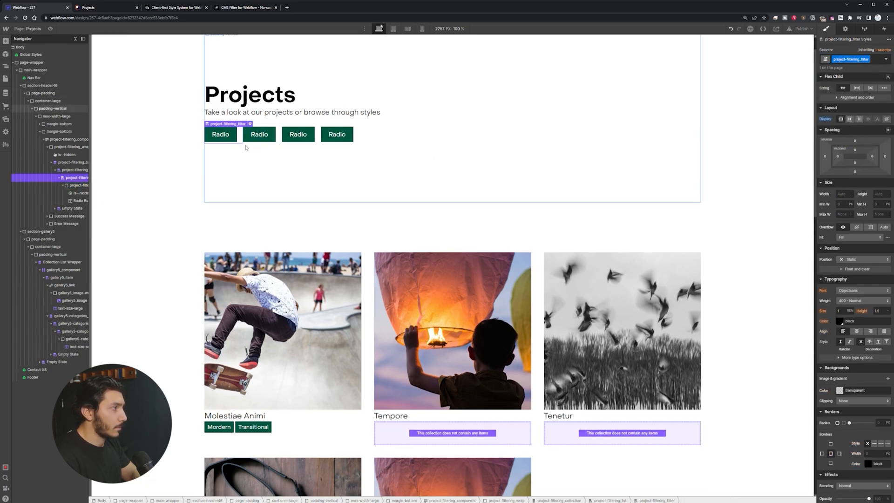
pyautogui.click(223, 136)
pyautogui.click(885, 135)
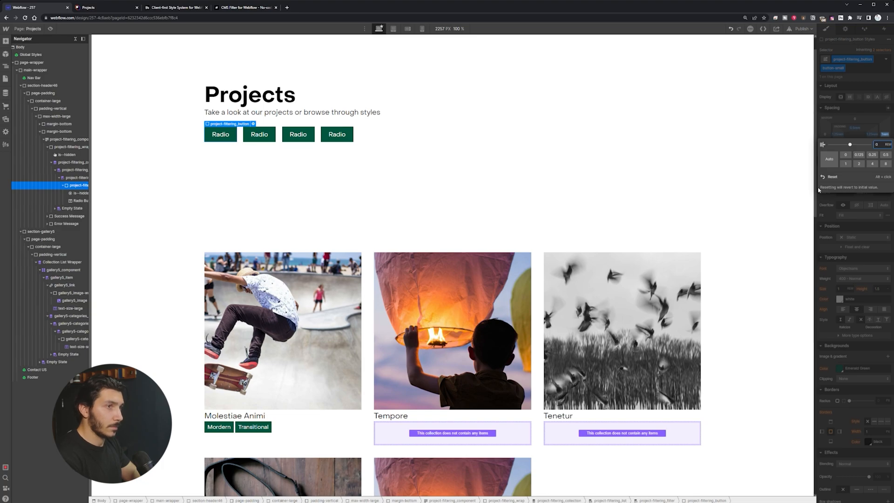
pyautogui.write('0')
pyautogui.press('Return')
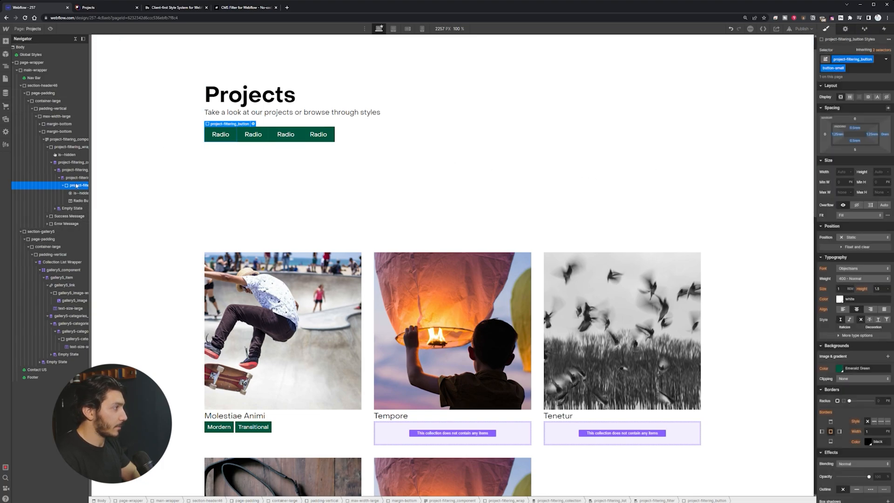
# Step: Give the base project-filtering_button class a 1rem right margin
pyautogui.click(883, 50)
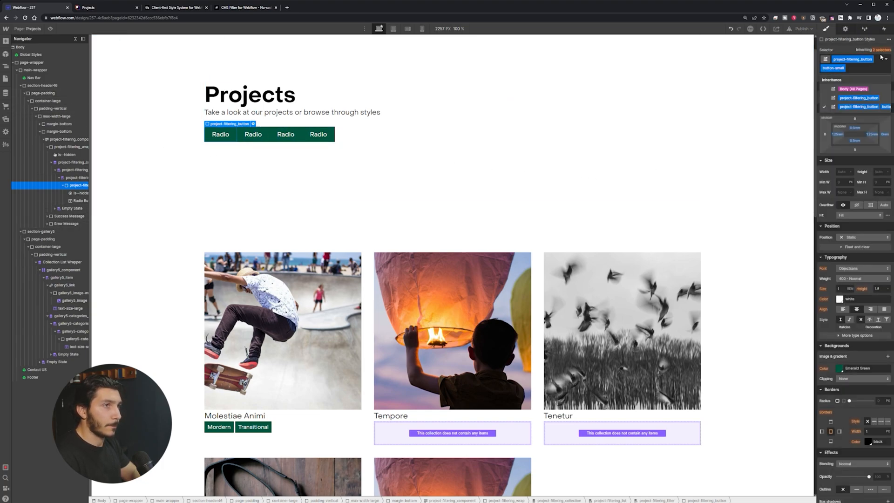
pyautogui.click(865, 99)
pyautogui.click(885, 125)
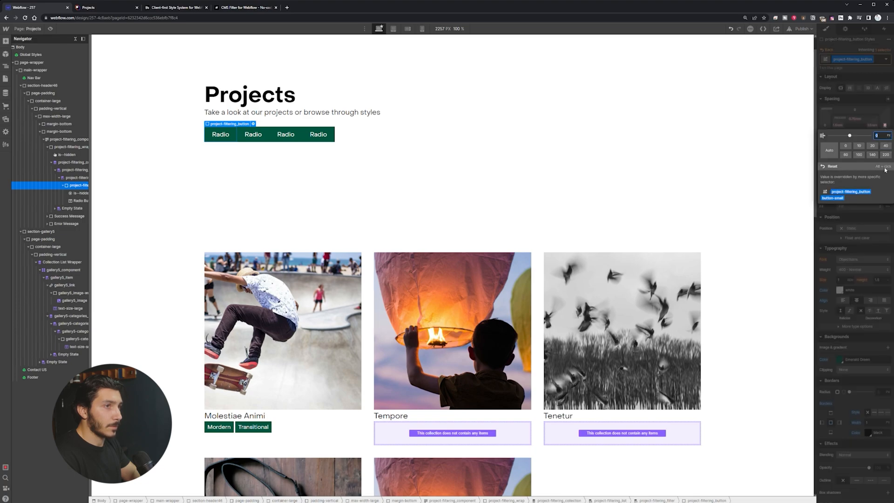
pyautogui.write('1rem')
pyautogui.press('Return')
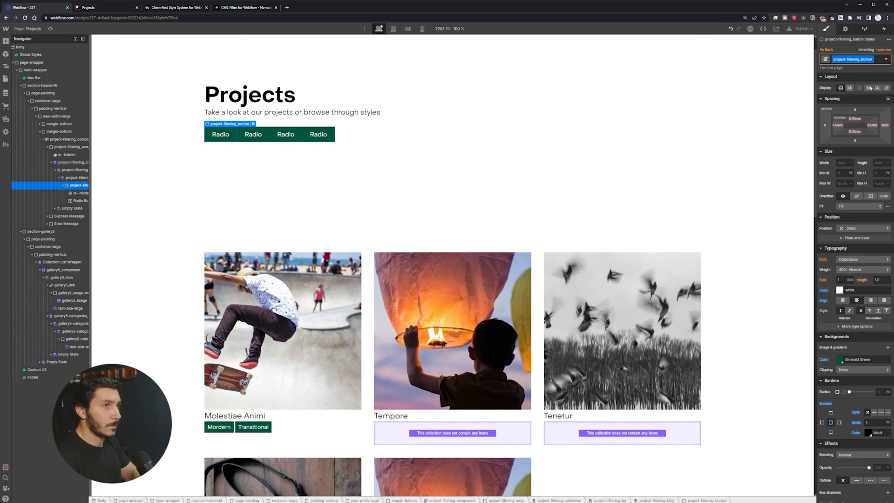
# Step: Reset the button-small combo's right margin to the inherited 1rem
pyautogui.click(232, 141)
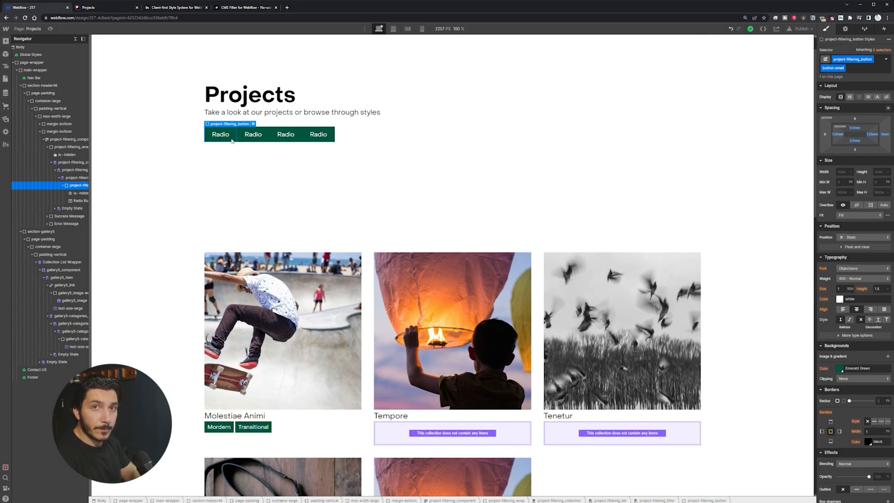
pyautogui.click(254, 139)
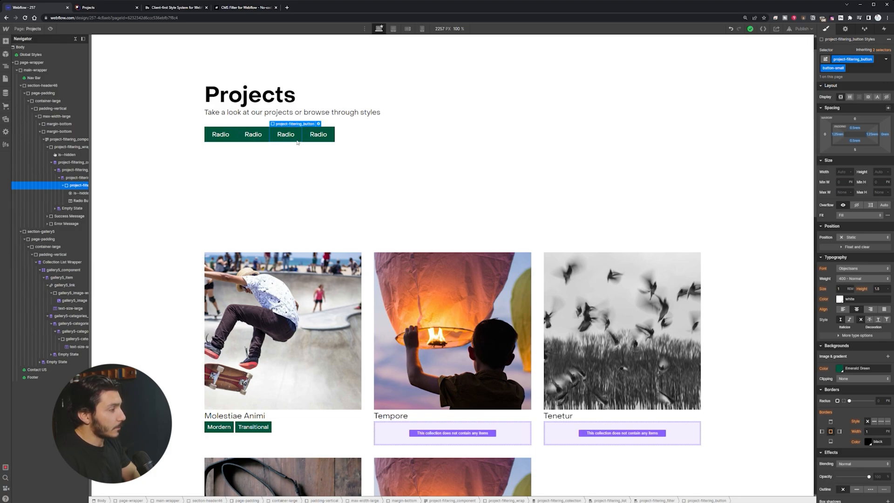
pyautogui.click(228, 139)
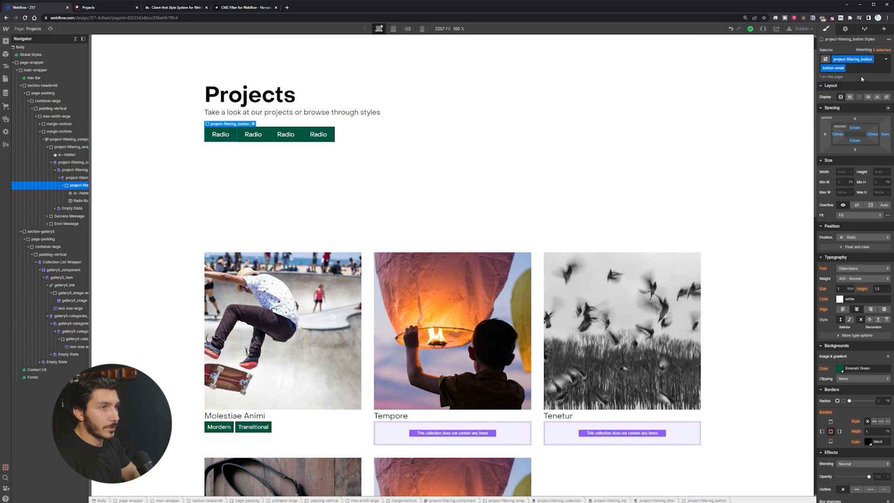
pyautogui.click(887, 135)
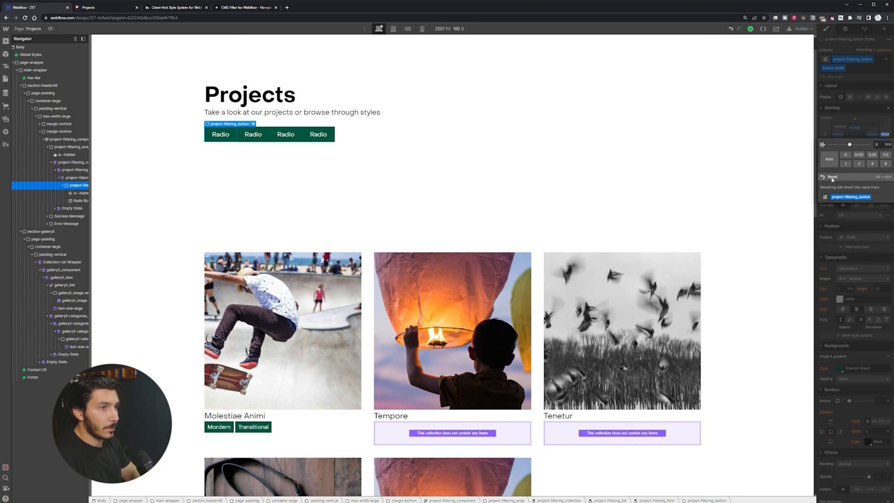
pyautogui.click(831, 176)
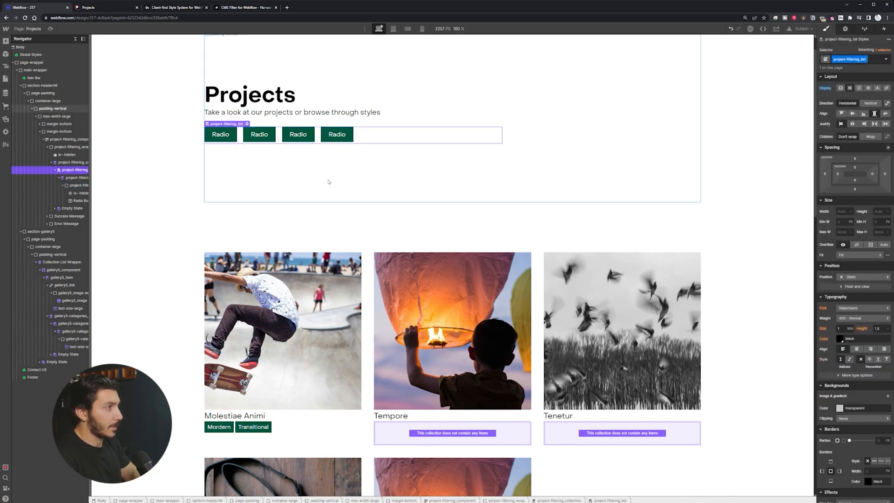
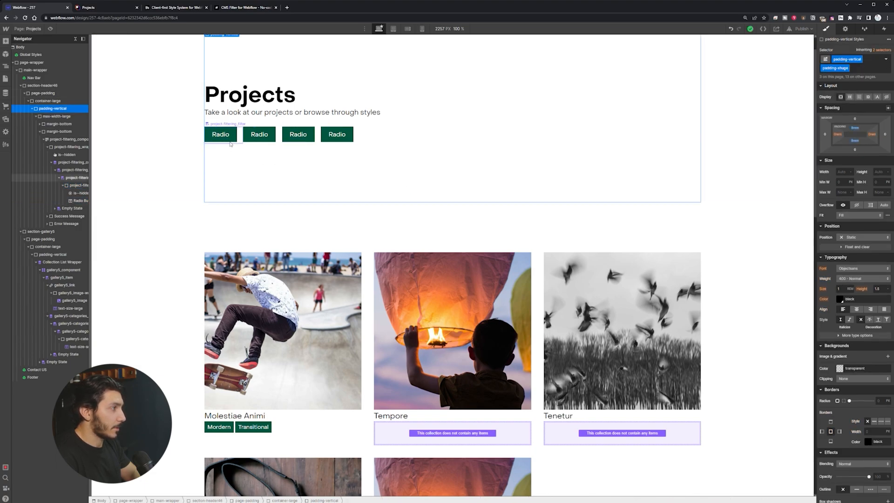
# Step: Bind the Radio Button Label's text to the Categories collection's Name field
pyautogui.click(216, 136)
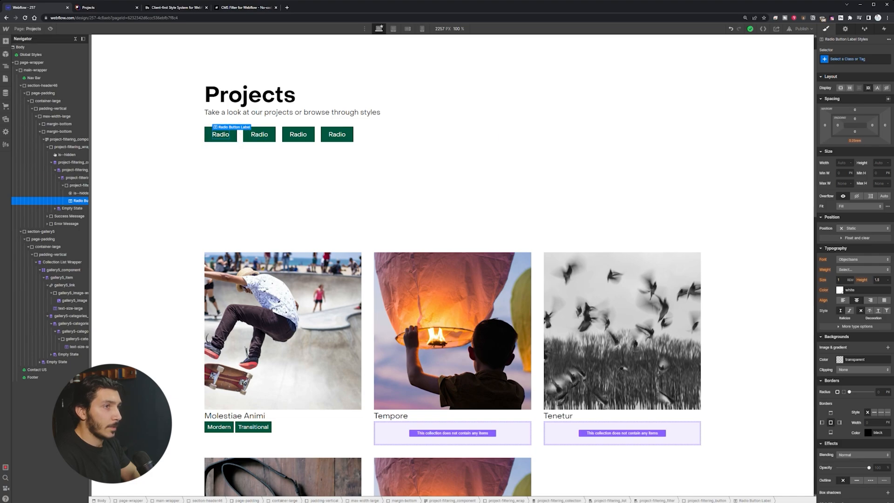
pyautogui.click(846, 29)
pyautogui.click(840, 131)
pyautogui.click(855, 137)
pyautogui.click(839, 151)
# Step: Inspect the Spanish filter button's structure, including its hidden radio input
pyautogui.click(151, 85)
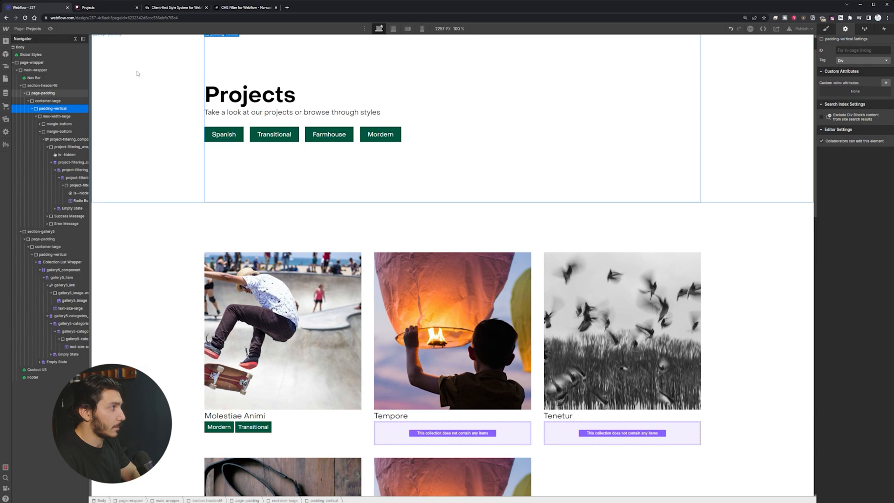
pyautogui.click(74, 185)
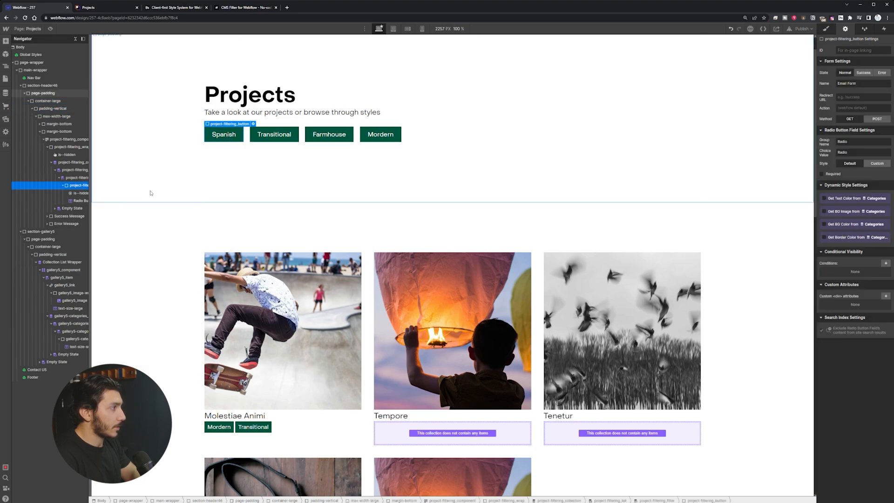
pyautogui.click(79, 193)
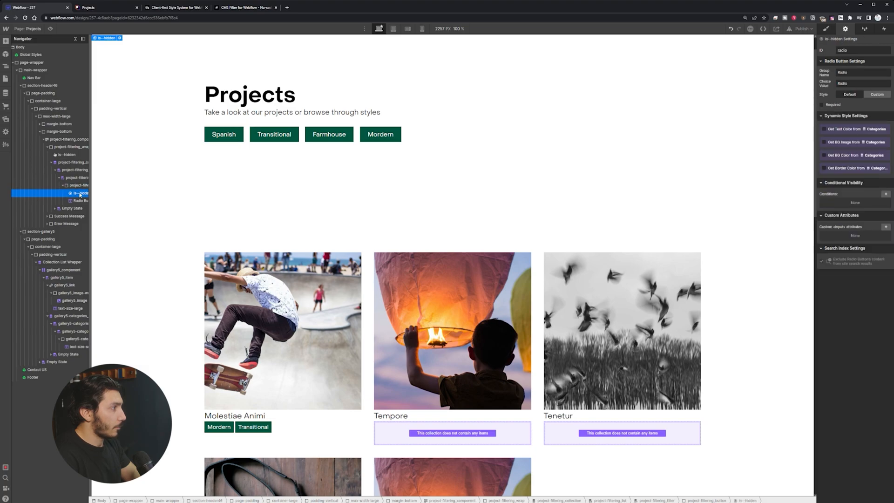
pyautogui.click(77, 186)
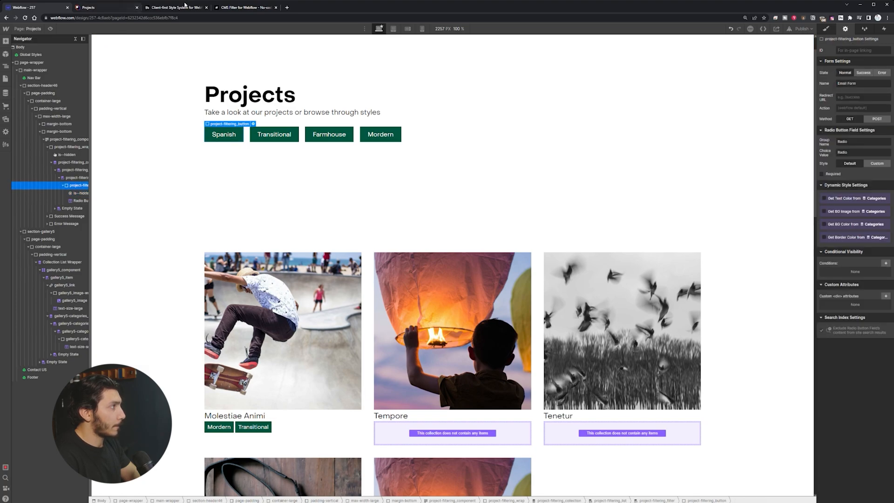
pyautogui.click(248, 8)
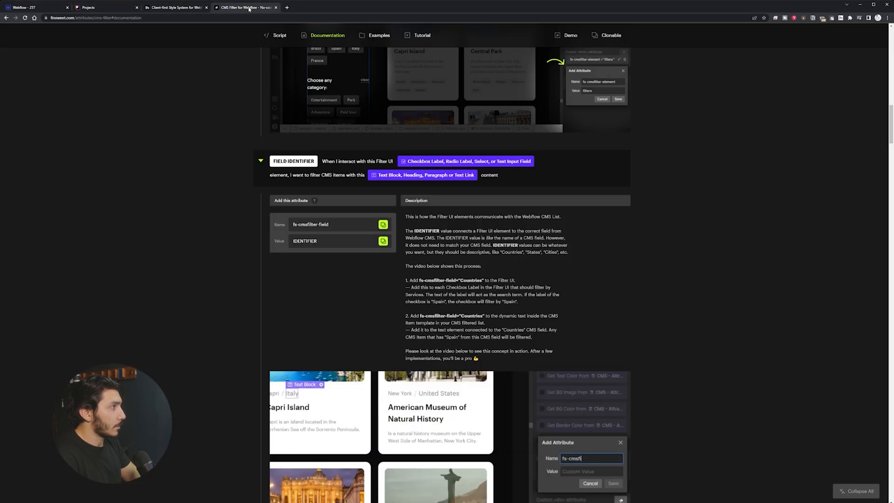
pyautogui.scroll(-3, 363, 287)
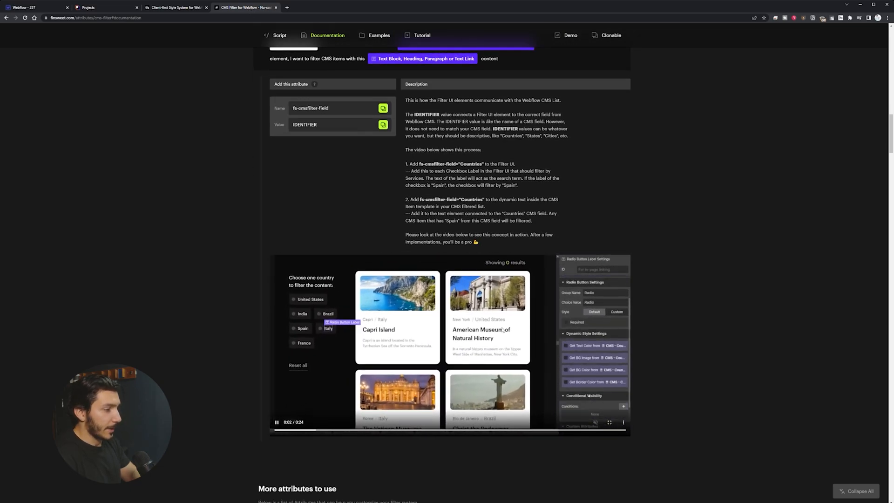
pyautogui.click(29, 9)
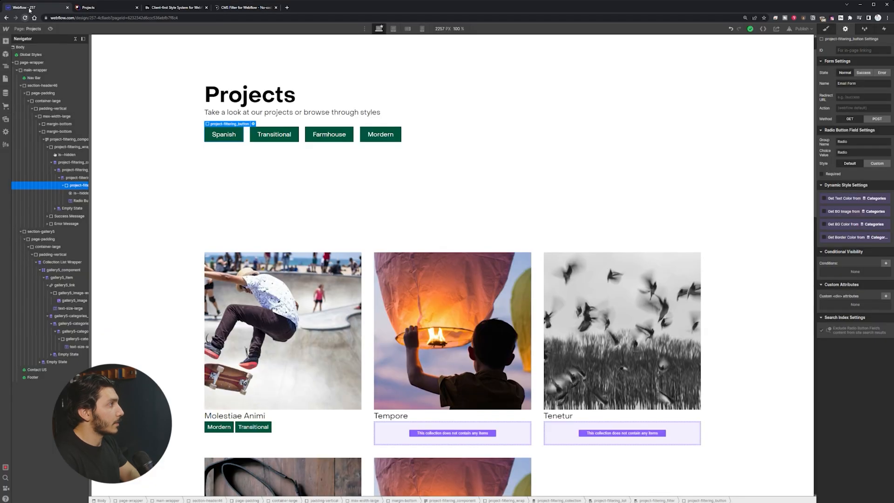
# Step: Add fs-cmsfilter-field="style" to the radio label, publish, and view the live Projects page
pyautogui.click(232, 135)
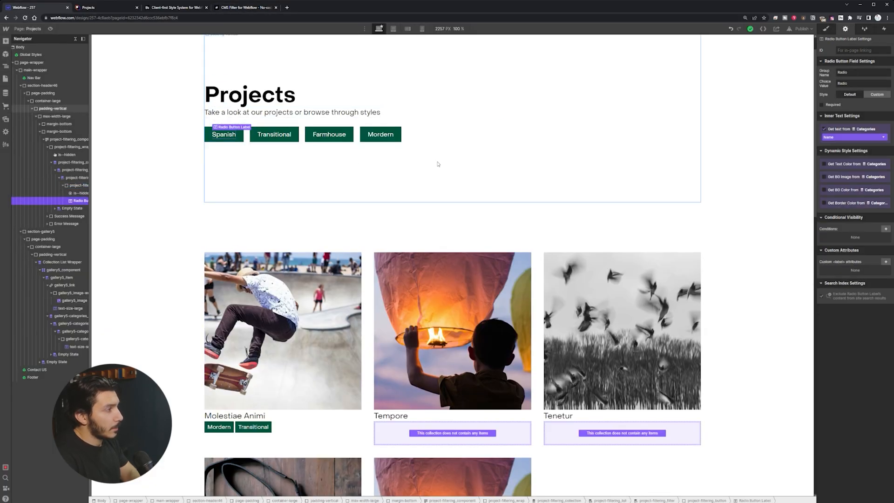
pyautogui.click(886, 264)
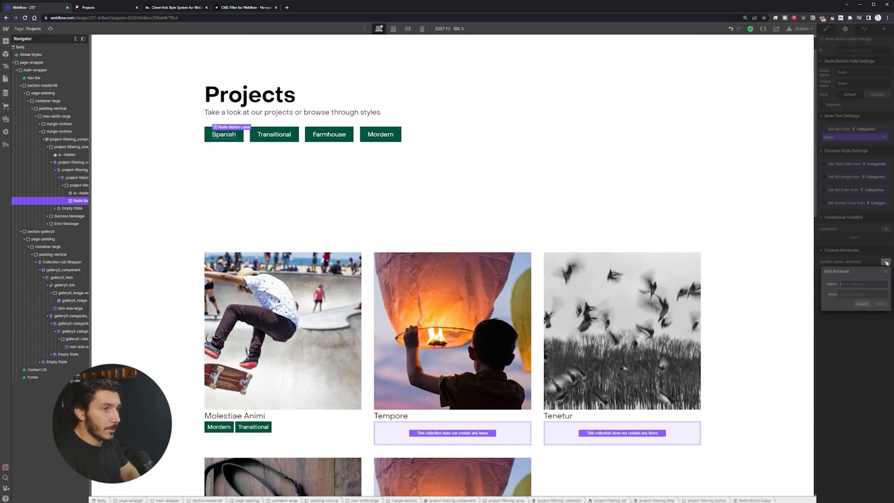
pyautogui.write('fs-cmsfilter-field')
pyautogui.click(865, 295)
pyautogui.write('style')
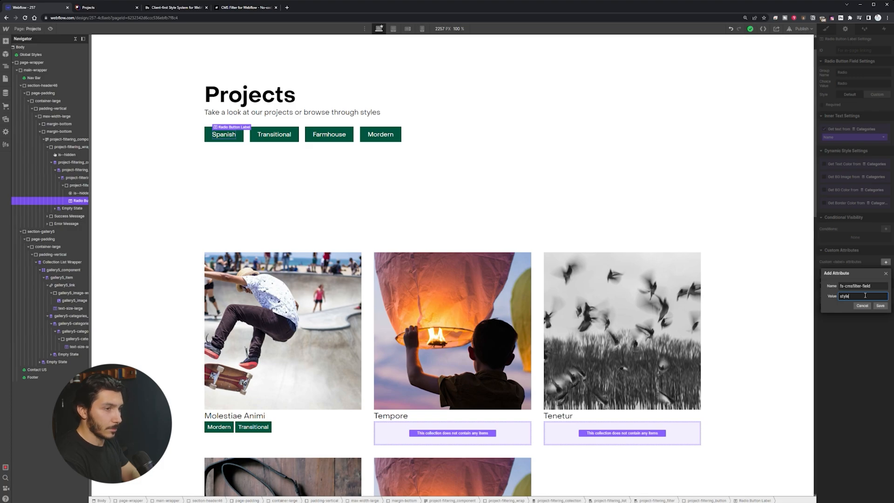
pyautogui.press('Return')
pyautogui.click(799, 29)
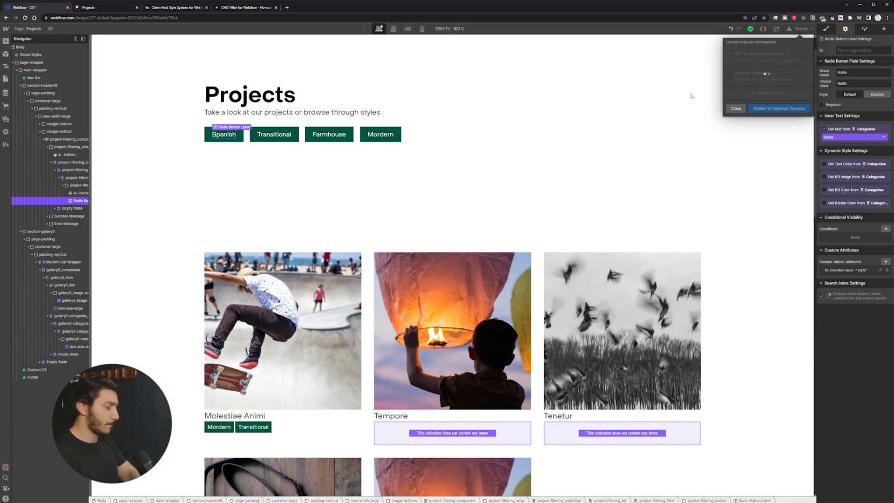
pyautogui.click(84, 7)
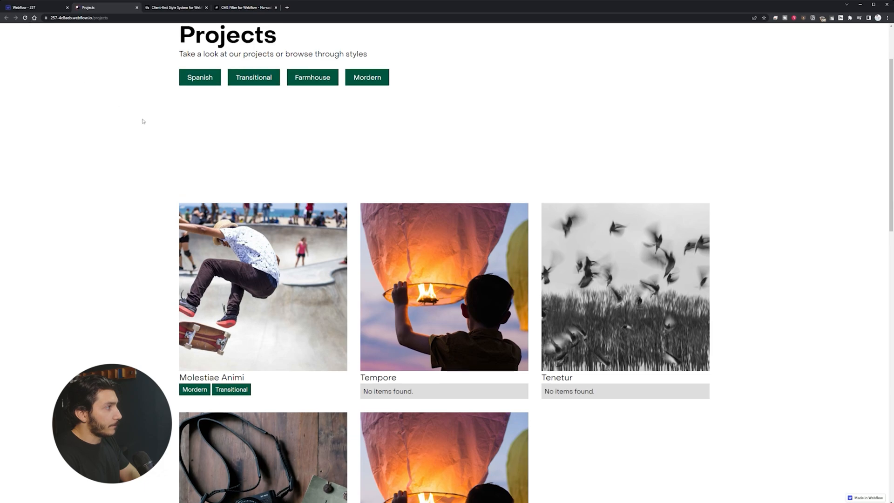
# Step: Test the Spanish, Transitional, Farmhouse and Mordern filters on the live Projects page
pyautogui.click(206, 80)
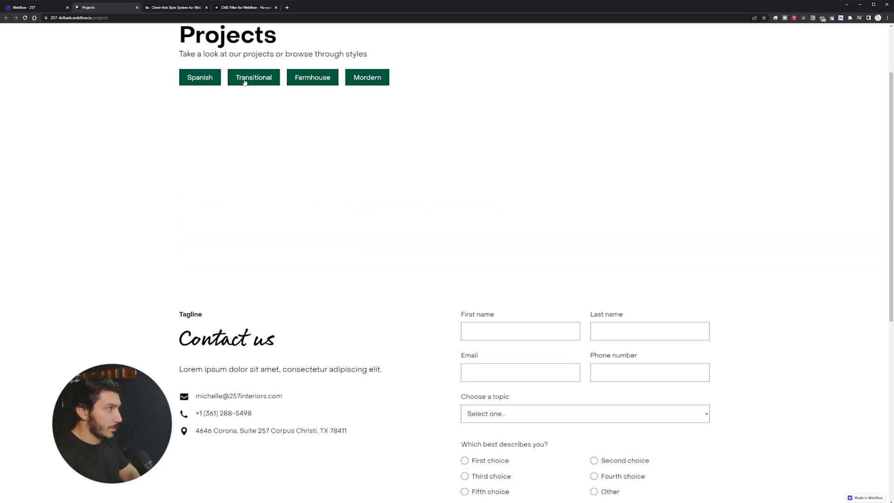
pyautogui.click(245, 82)
pyautogui.click(314, 77)
pyautogui.click(368, 78)
pyautogui.click(202, 79)
pyautogui.click(275, 83)
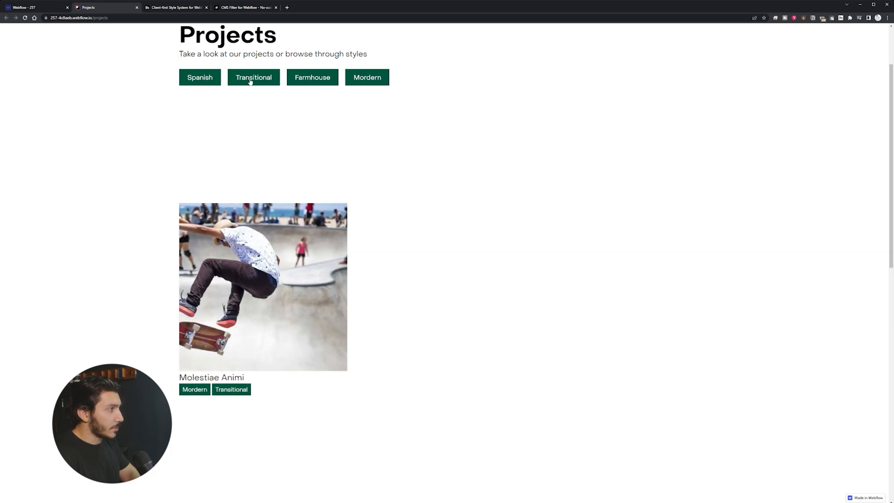
pyautogui.click(313, 78)
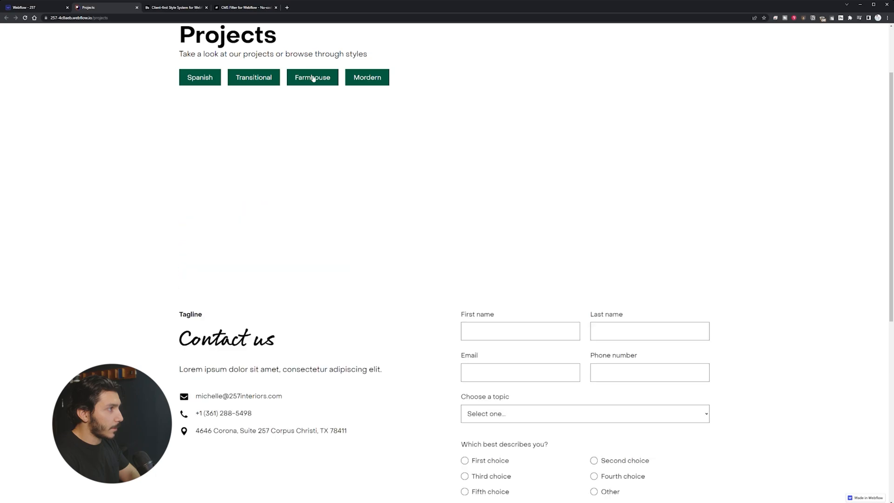
pyautogui.click(335, 82)
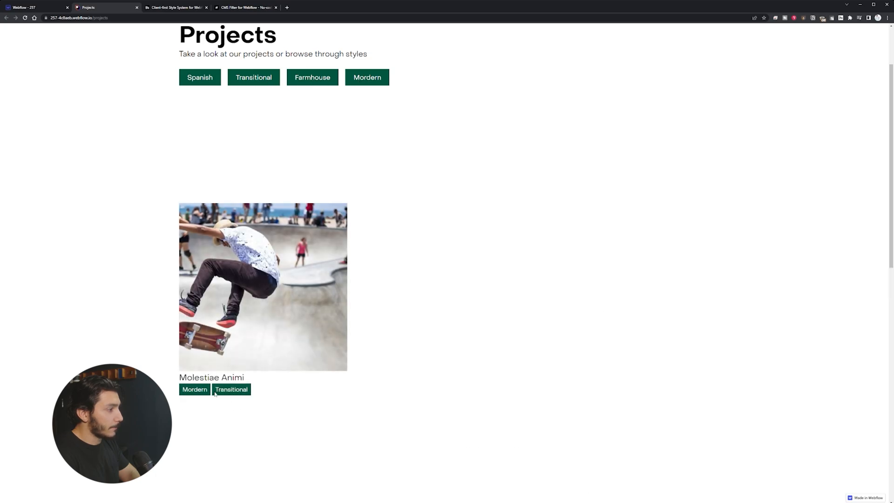
# Step: Retest the four filters, confirming Molestiae Animi shows only for Transitional and Mordern
pyautogui.click(195, 79)
pyautogui.click(261, 85)
pyautogui.scroll(-3, 294, 311)
pyautogui.scroll(5, 295, 312)
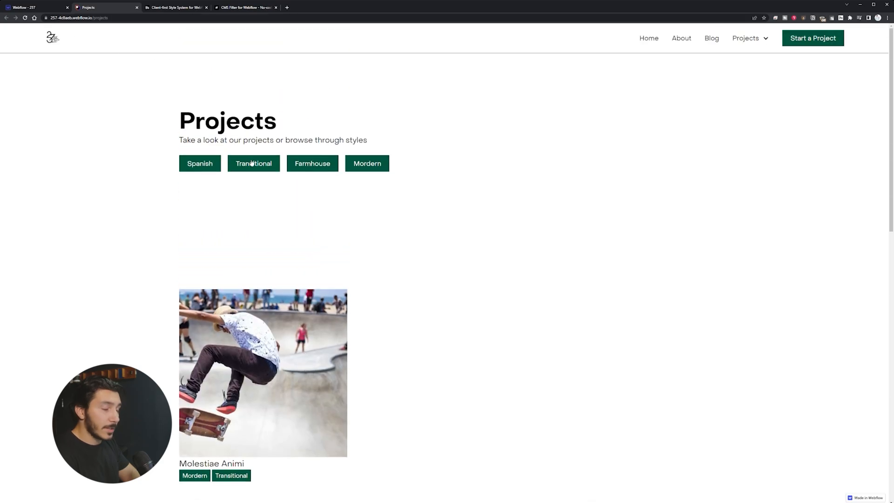
pyautogui.click(312, 166)
pyautogui.click(371, 167)
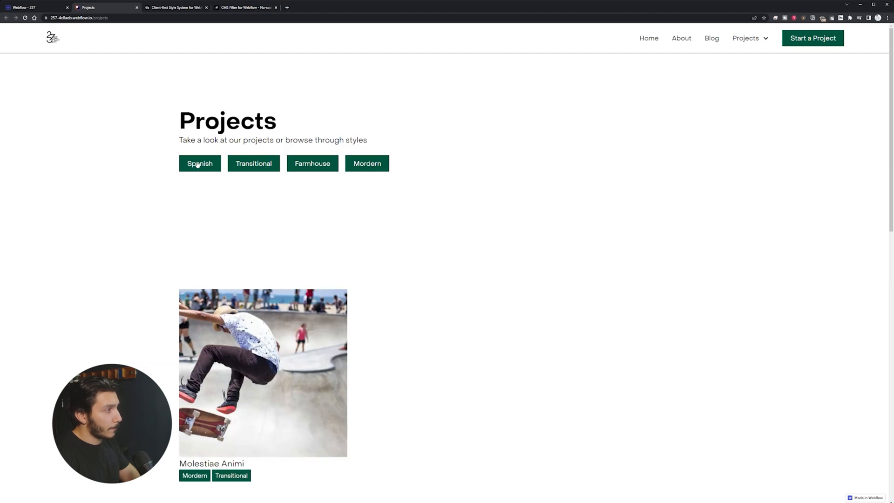
pyautogui.click(34, 10)
# Step: Close the publish options and open the Categories collection settings in the CMS
pyautogui.click(400, 134)
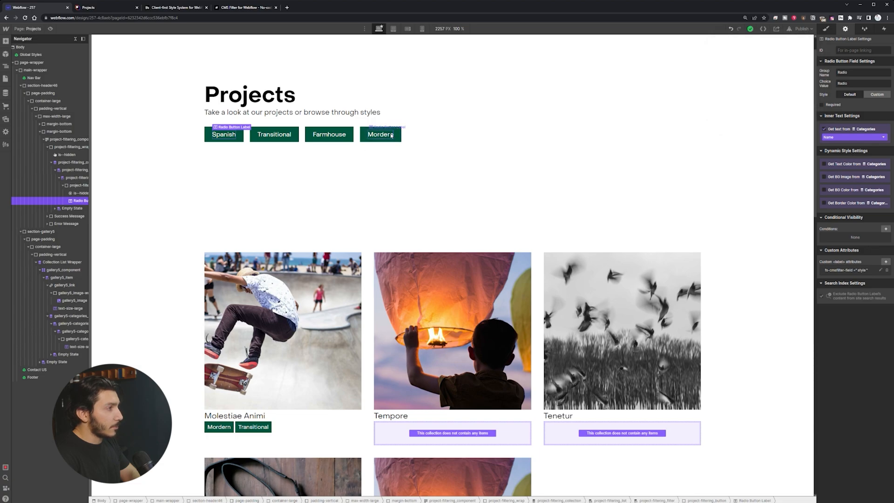
pyautogui.click(240, 139)
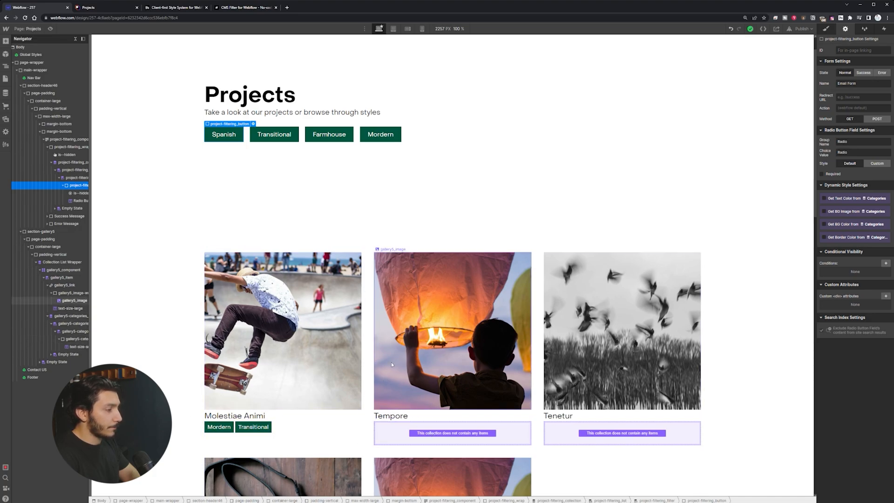
pyautogui.scroll(-5, 360, 352)
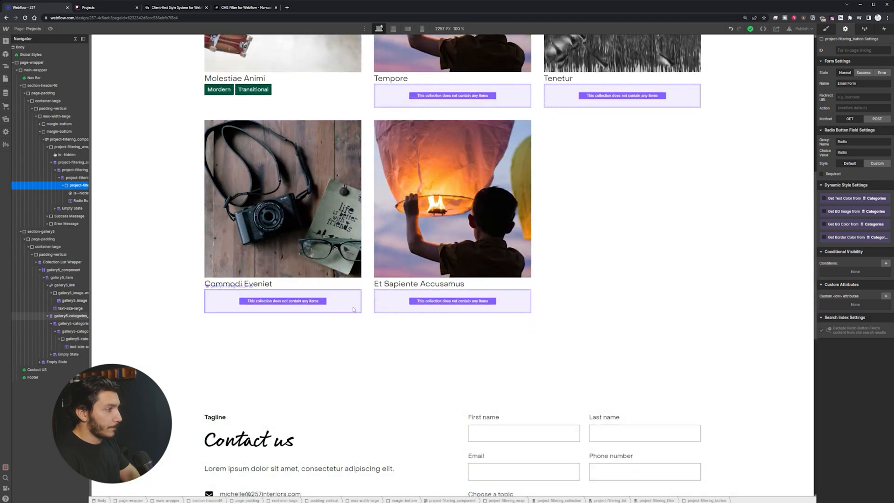
pyautogui.click(5, 94)
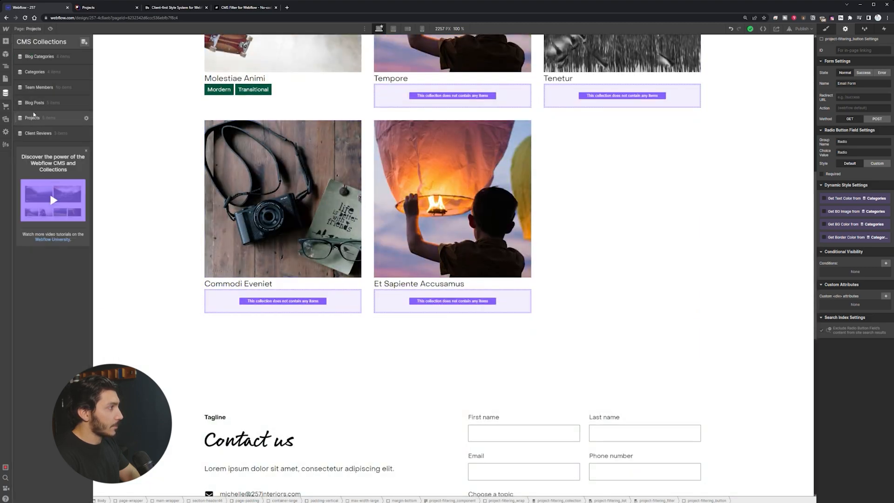
pyautogui.click(54, 73)
pyautogui.click(833, 42)
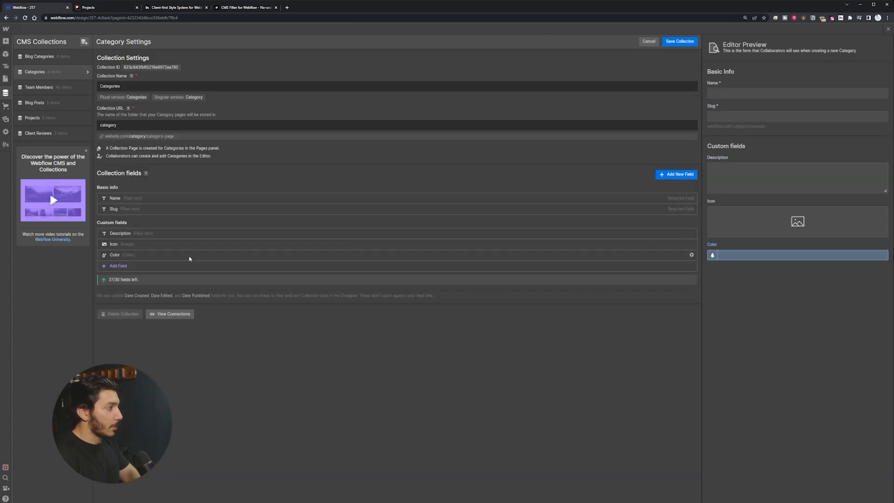
# Step: Make the Projects collection's Categories reference field required and save the collection
pyautogui.click(61, 117)
pyautogui.click(834, 43)
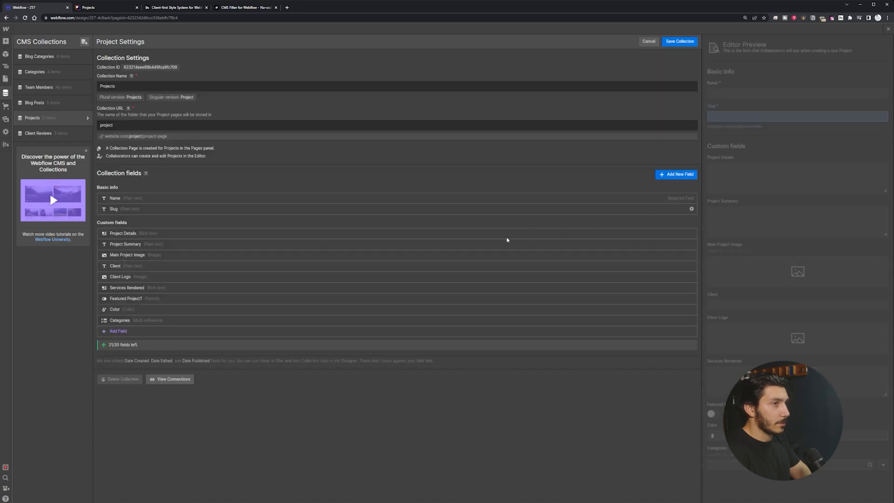
pyautogui.click(170, 322)
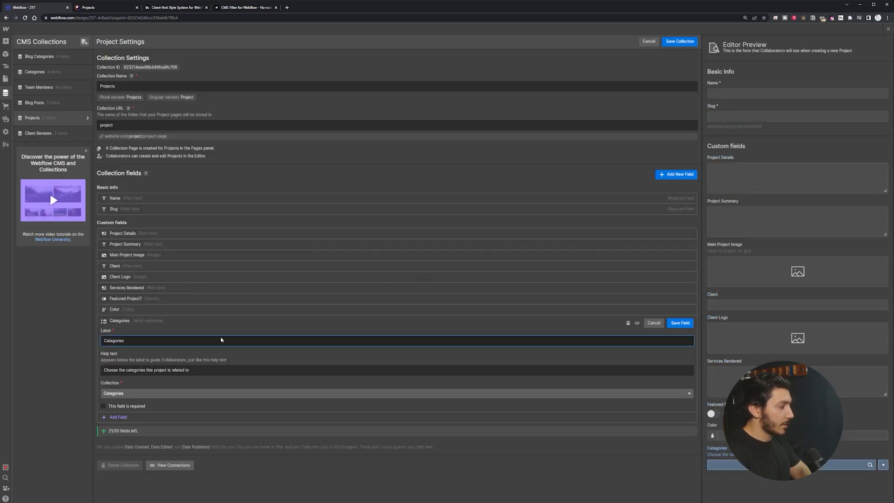
pyautogui.click(104, 406)
pyautogui.click(680, 322)
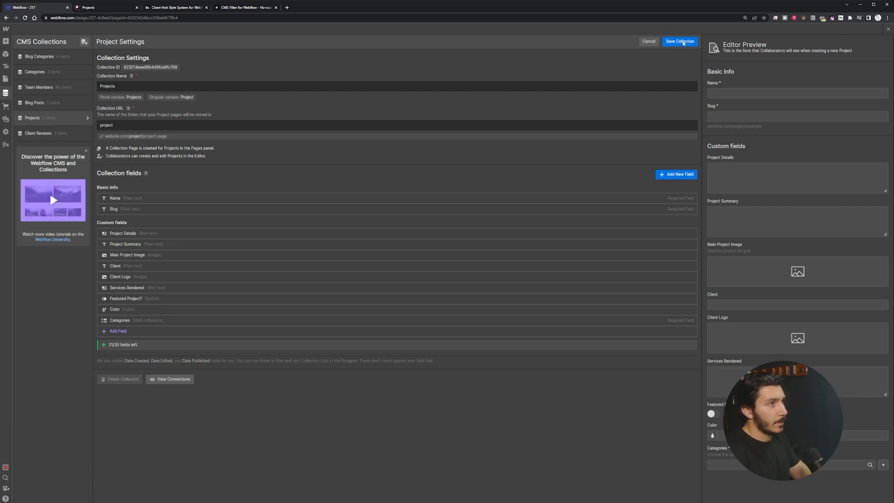
pyautogui.click(681, 41)
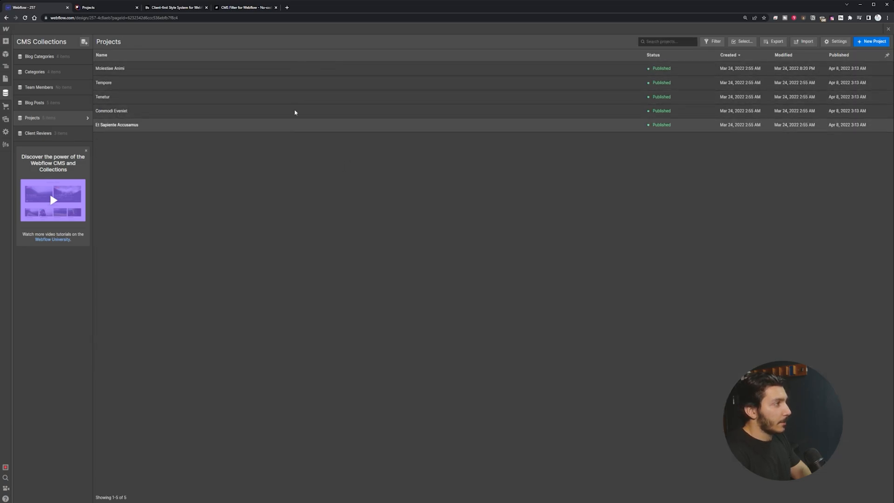
pyautogui.click(888, 30)
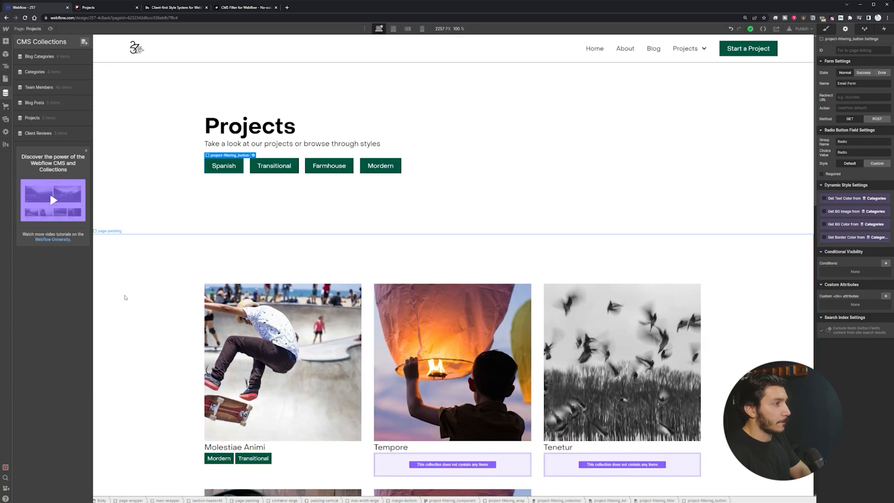